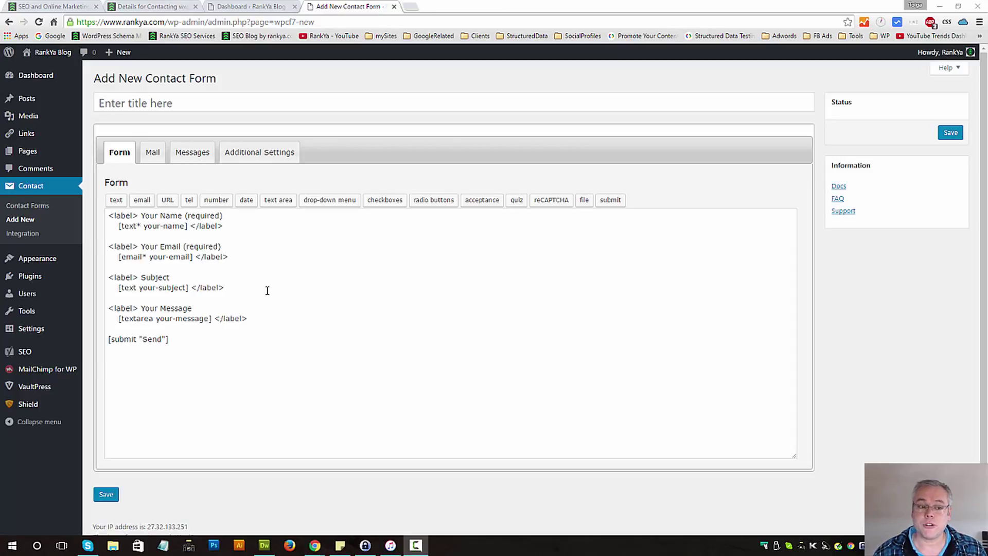
- Type 'Sample Contact Form One' as the form title and select the word 'Sample'
click(135, 102)
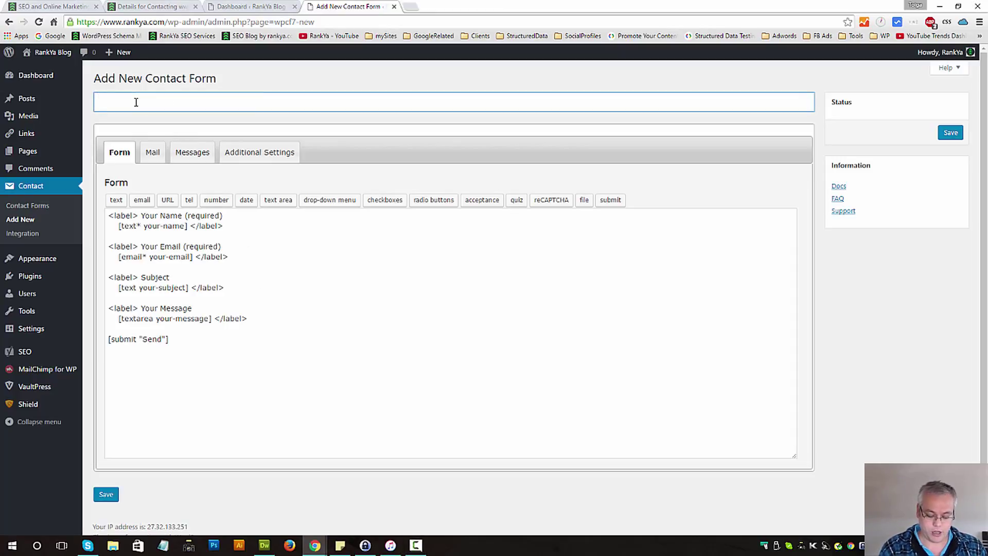
text(Sample)
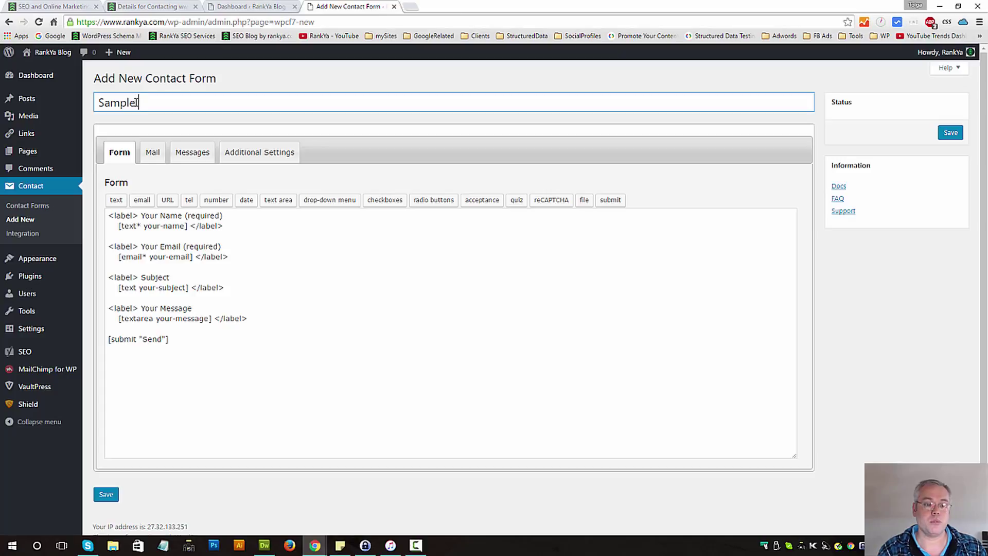
text( Contact )
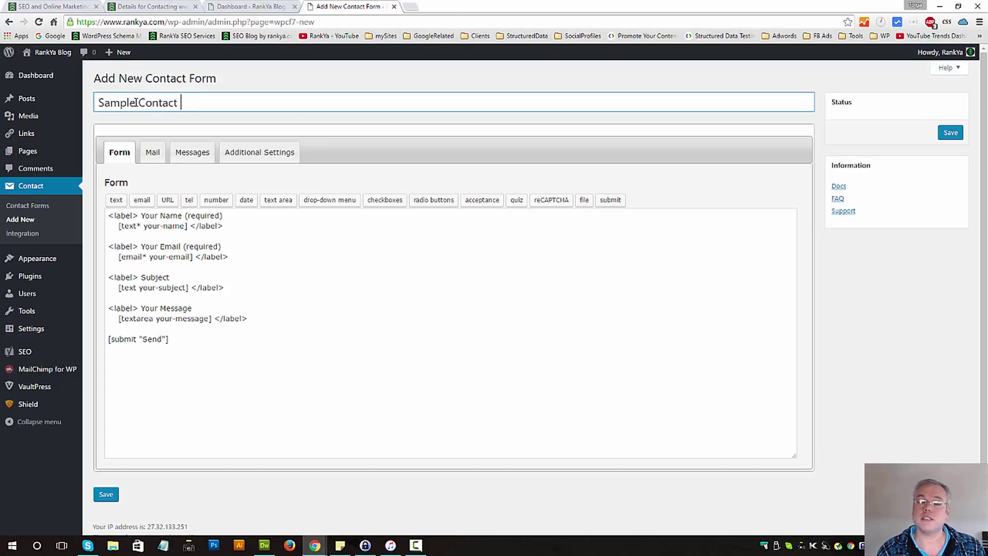
text(Form One)
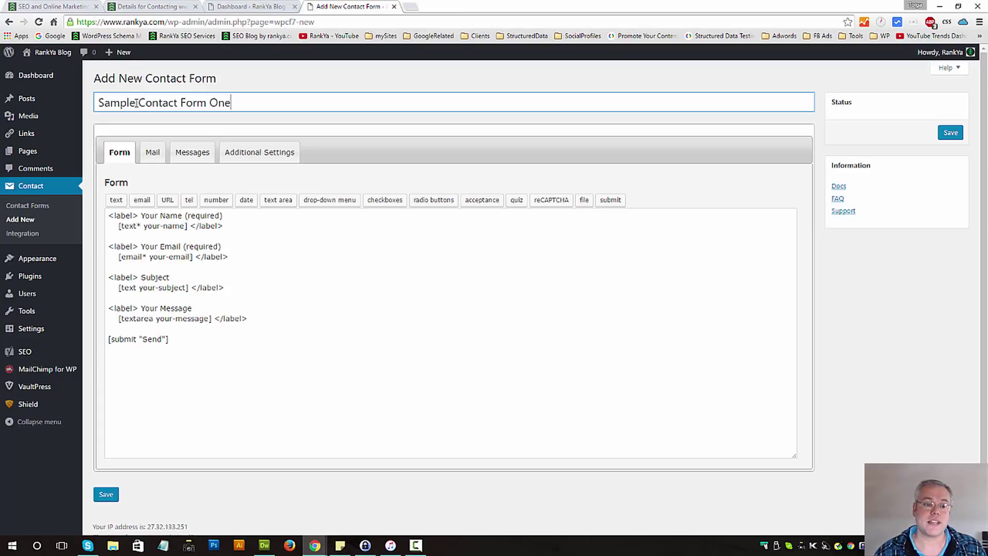
drag(136, 103, 97, 103)
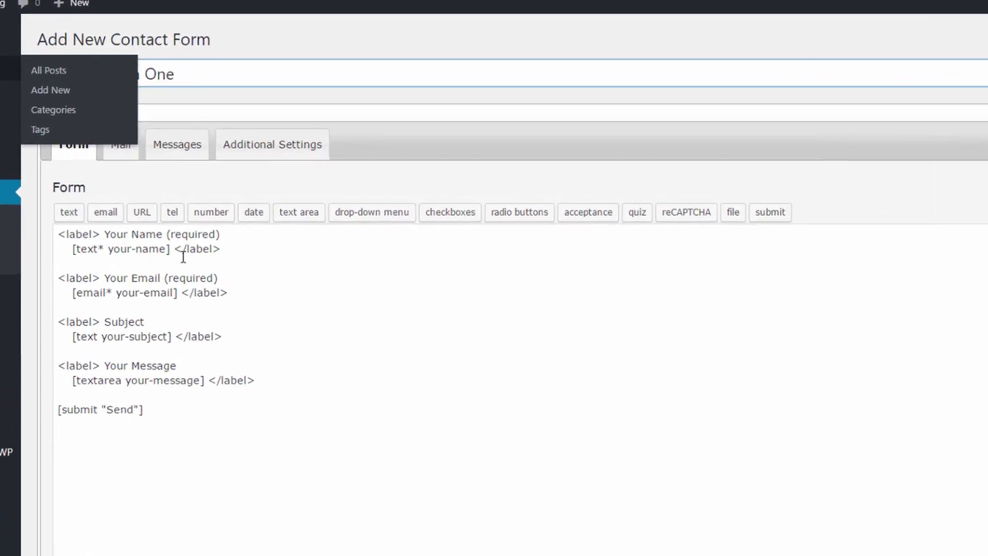
click(189, 323)
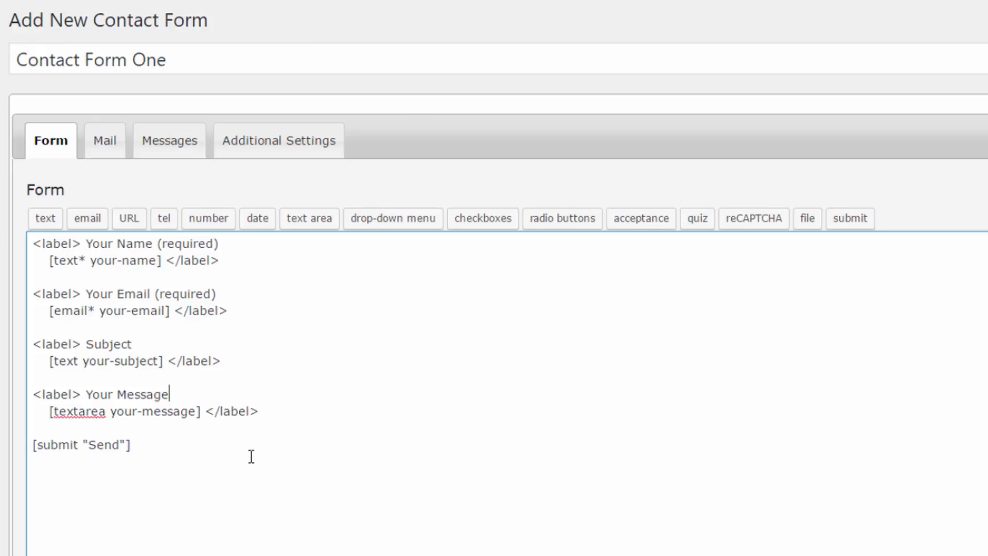
drag(162, 456, 16, 239)
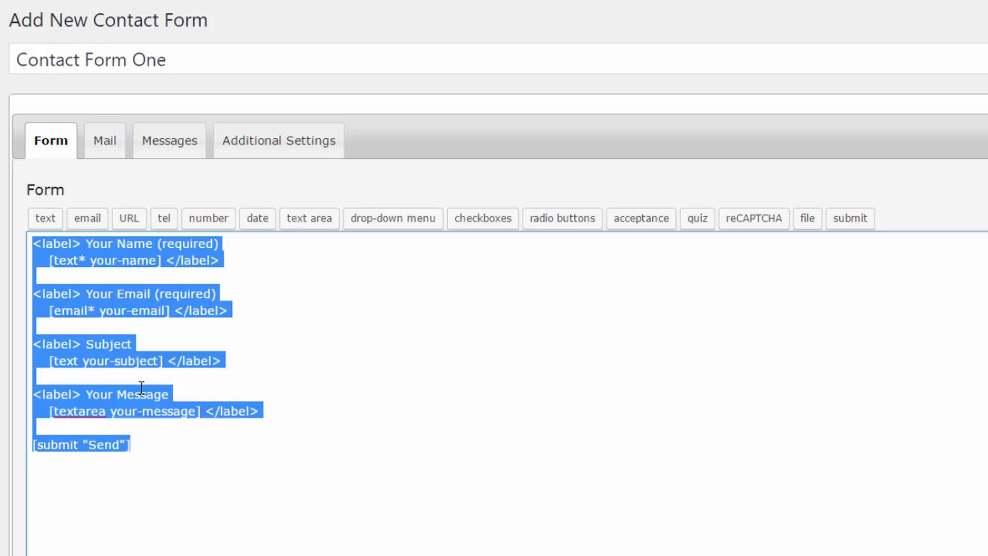
key(Delete)
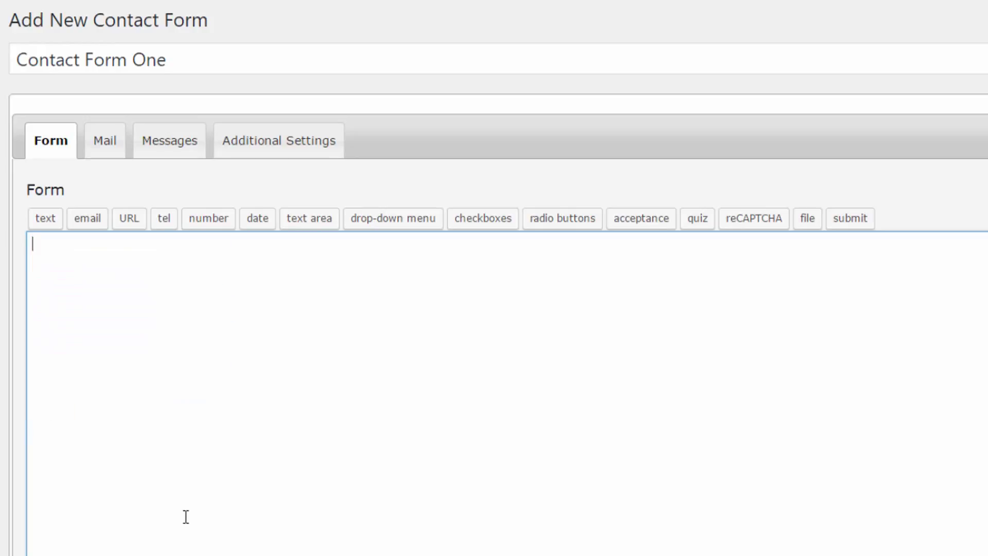
key(ctrl+z)
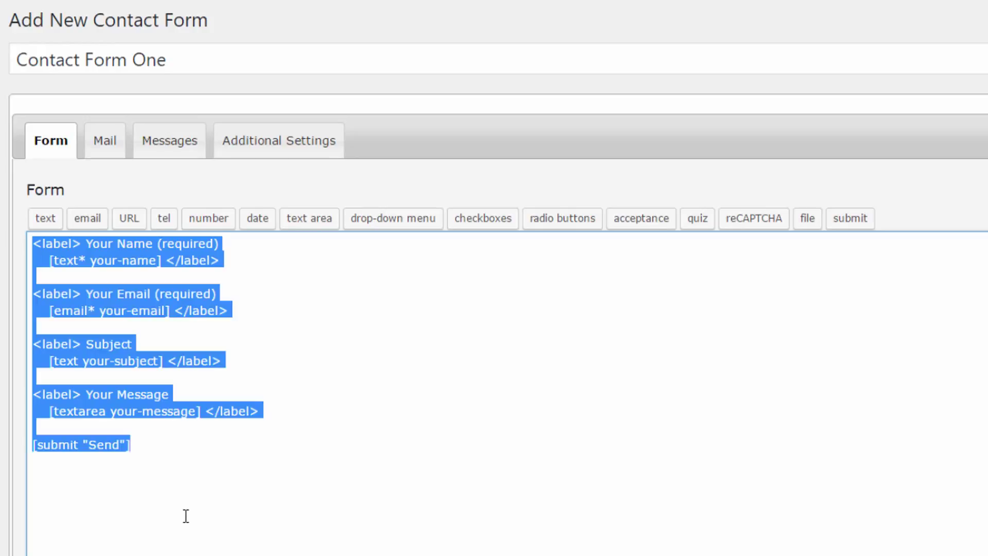
click(176, 463)
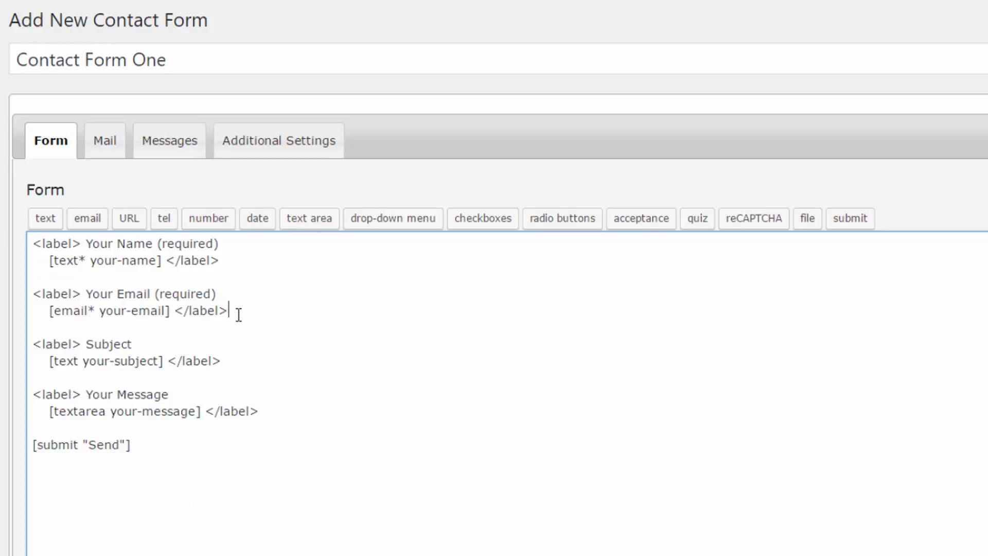
drag(236, 310, 20, 296)
key(ctrl+c)
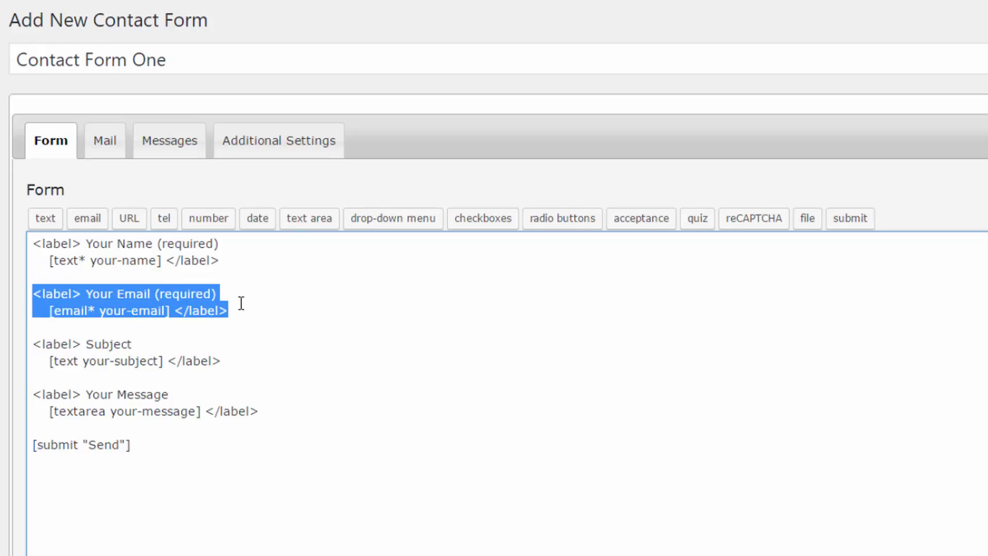
click(243, 303)
key(Return)
key(Return)
key(ctrl+v)
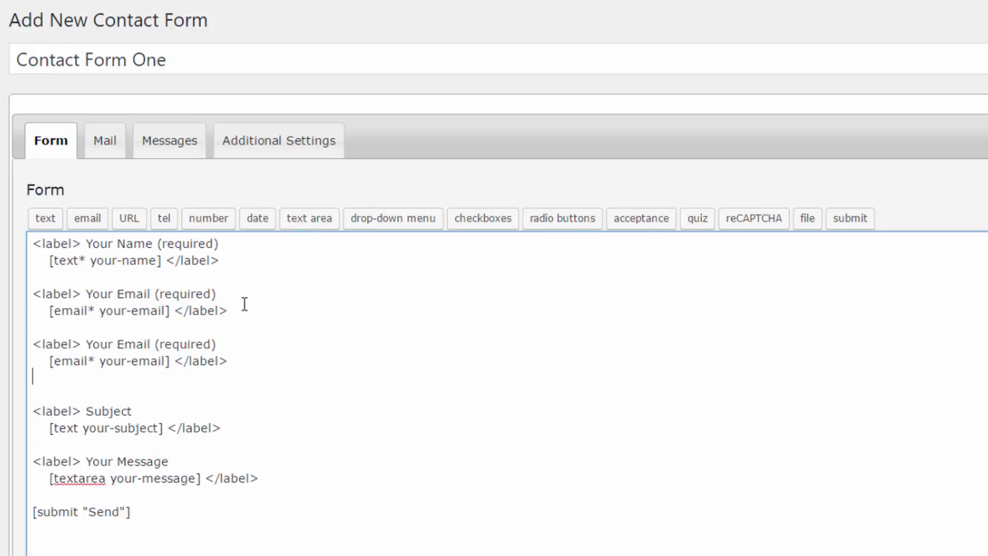
double_click(125, 344)
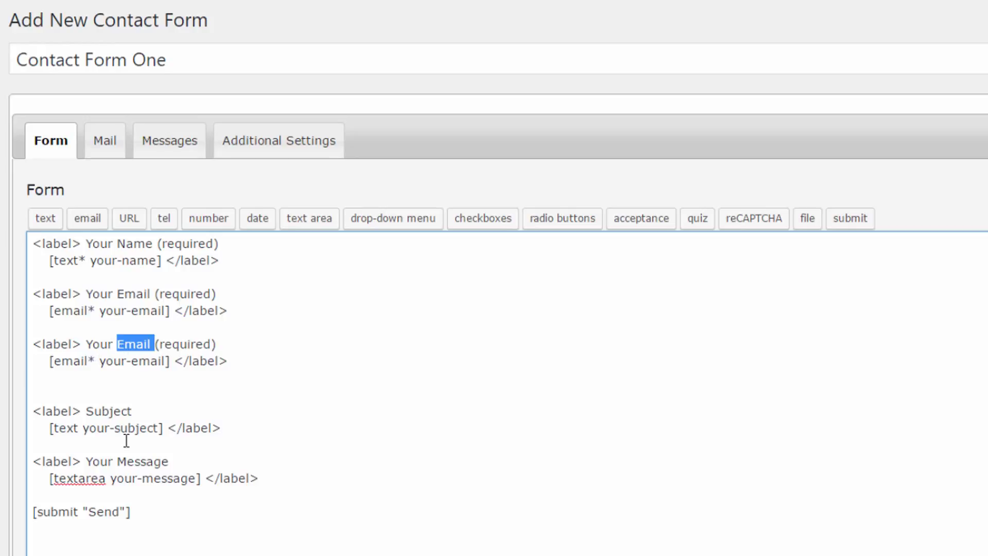
text(Address)
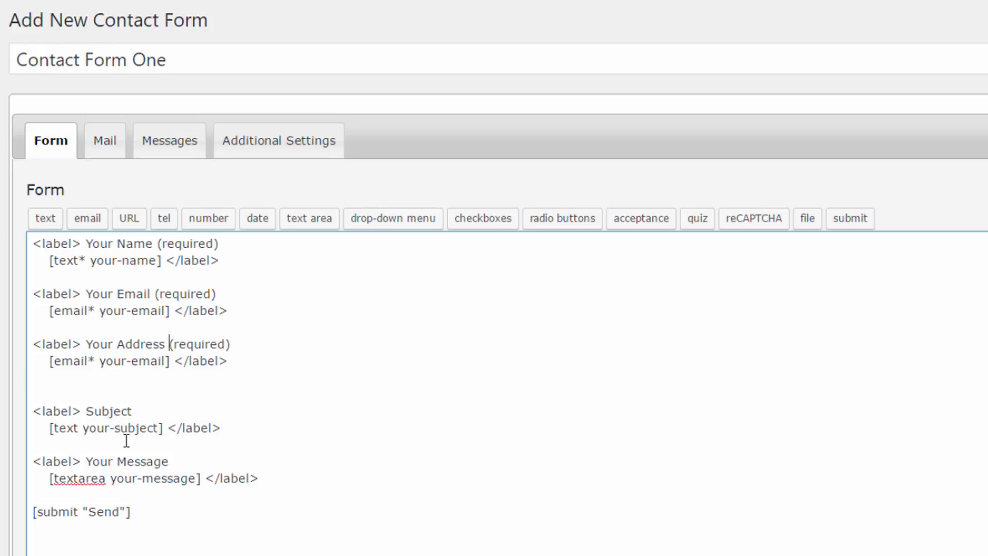
double_click(57, 360)
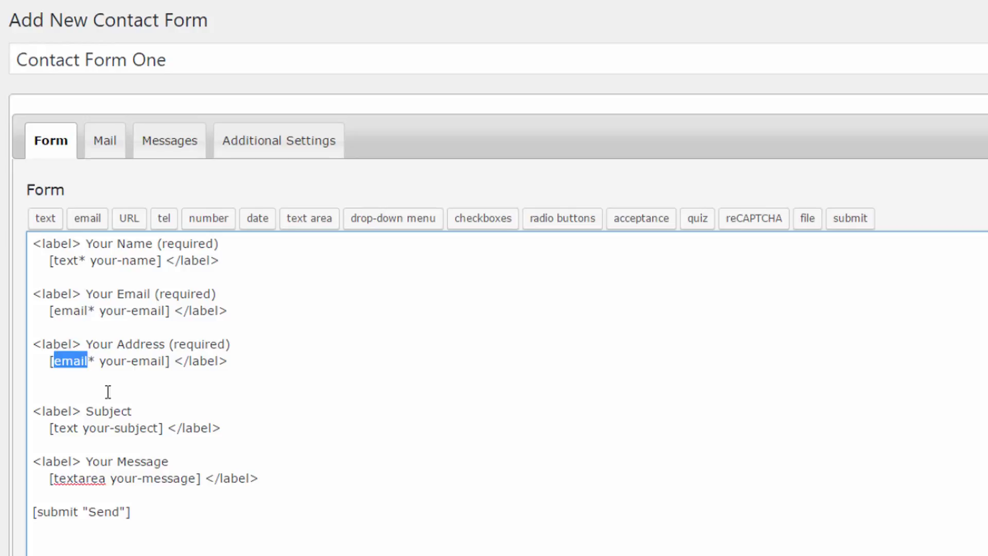
text(text)
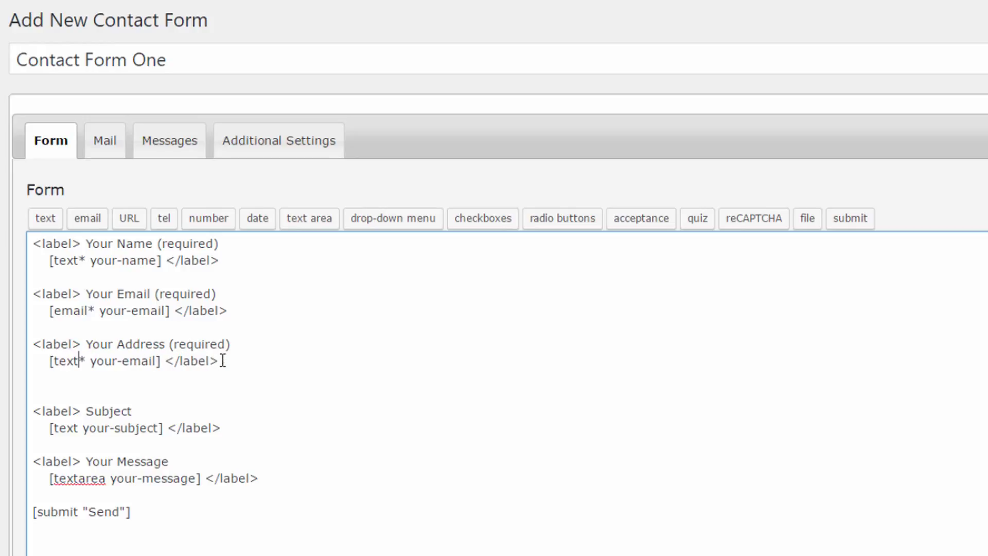
double_click(145, 344)
click(97, 362)
double_click(136, 362)
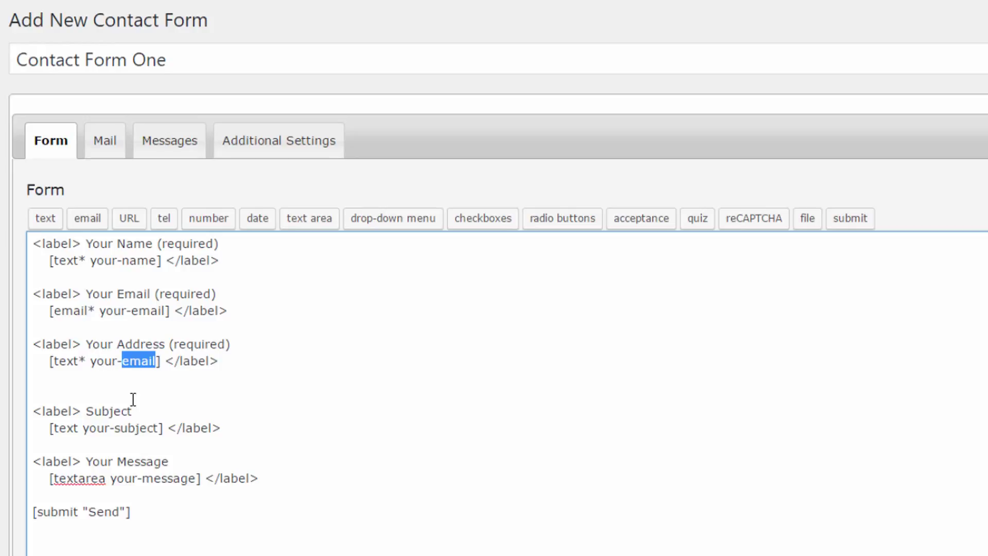
text(address)
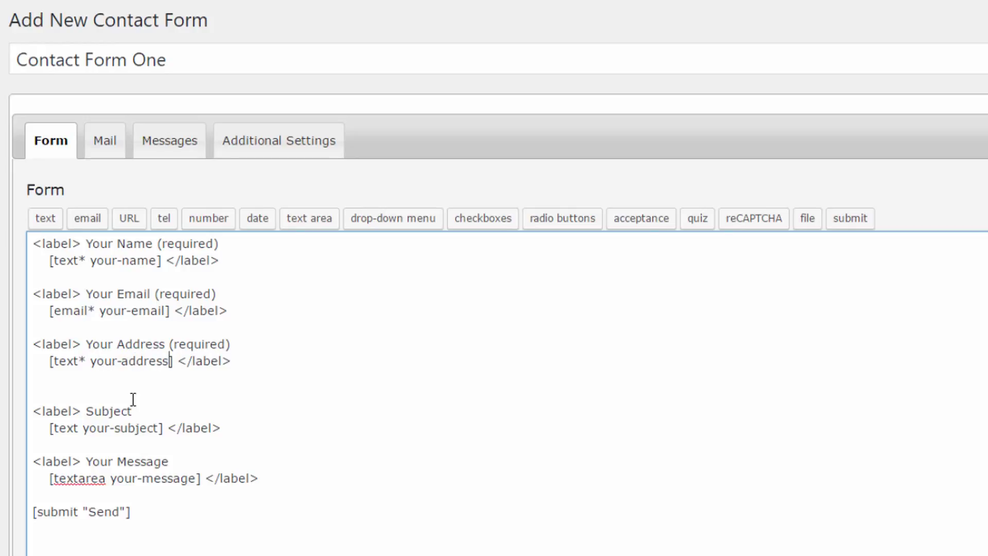
drag(249, 360, 233, 342)
drag(69, 349, 232, 344)
click(270, 367)
shift+click(27, 327)
key(Delete)
key(Delete)
key(Delete)
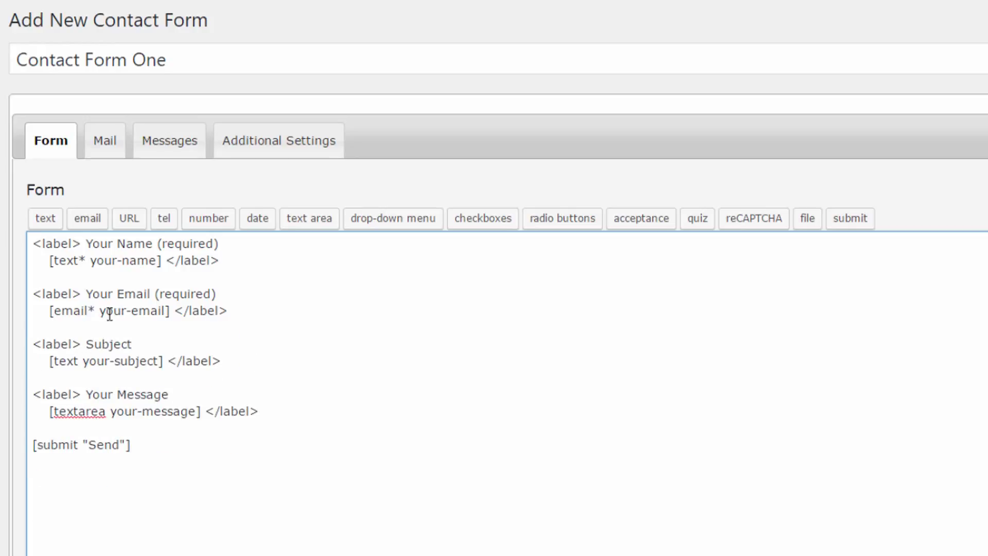
- Point out the required asterisks on the email and name tags
drag(90, 308, 97, 309)
drag(79, 258, 86, 257)
click(82, 269)
- Replace the message block with a '<label> Your Message' line and a closing '</label>'
drag(280, 411, 8, 392)
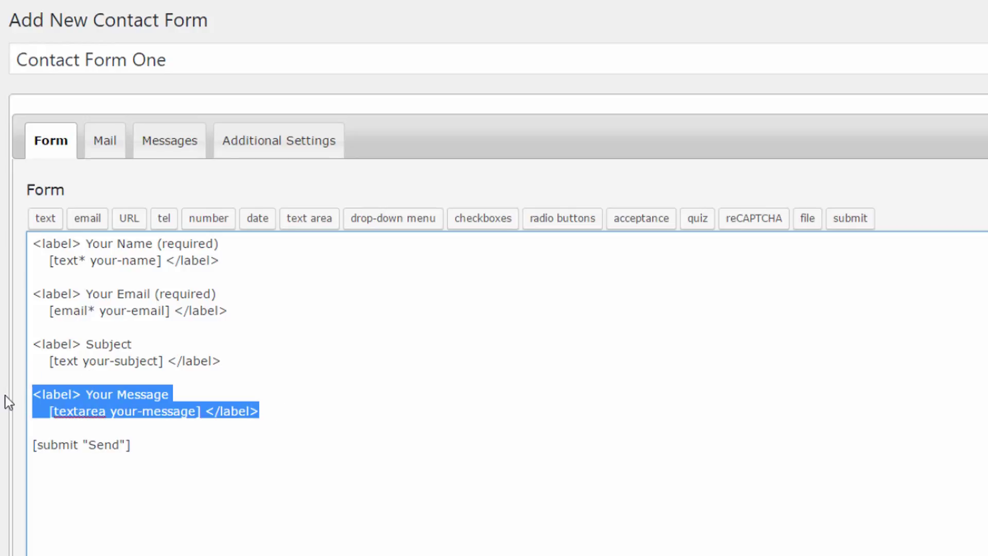
key(BackSpace)
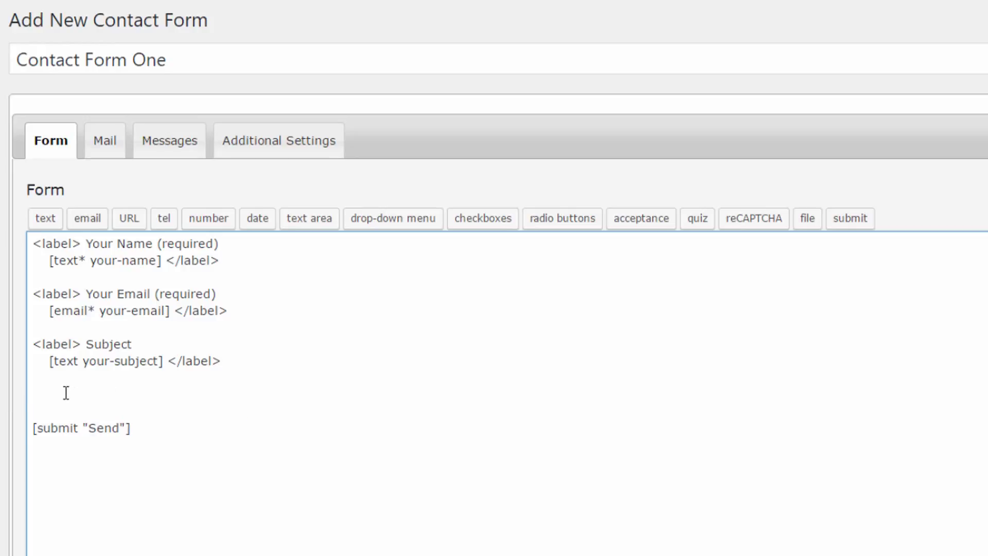
text(<label> Your Message)
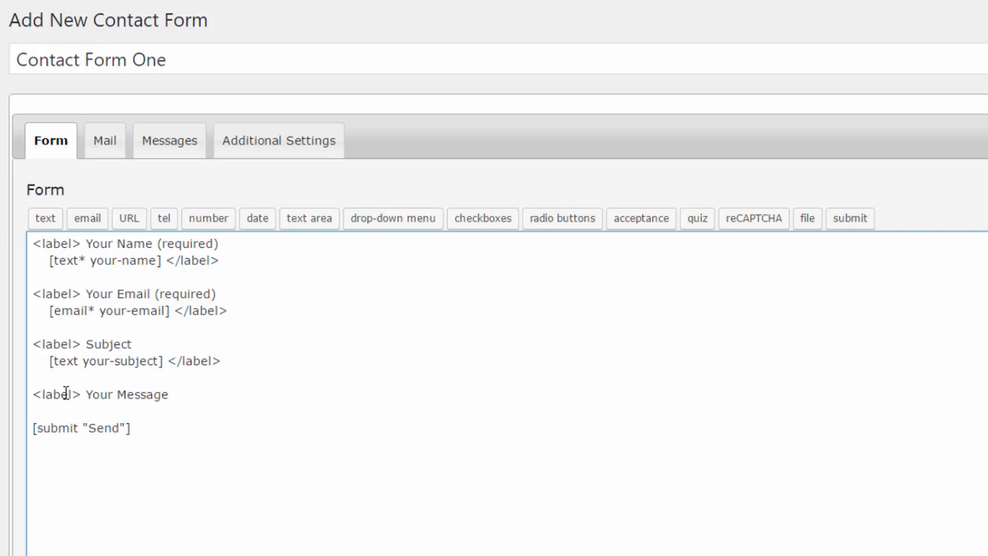
key(Return)
key(Return)
text(</l)
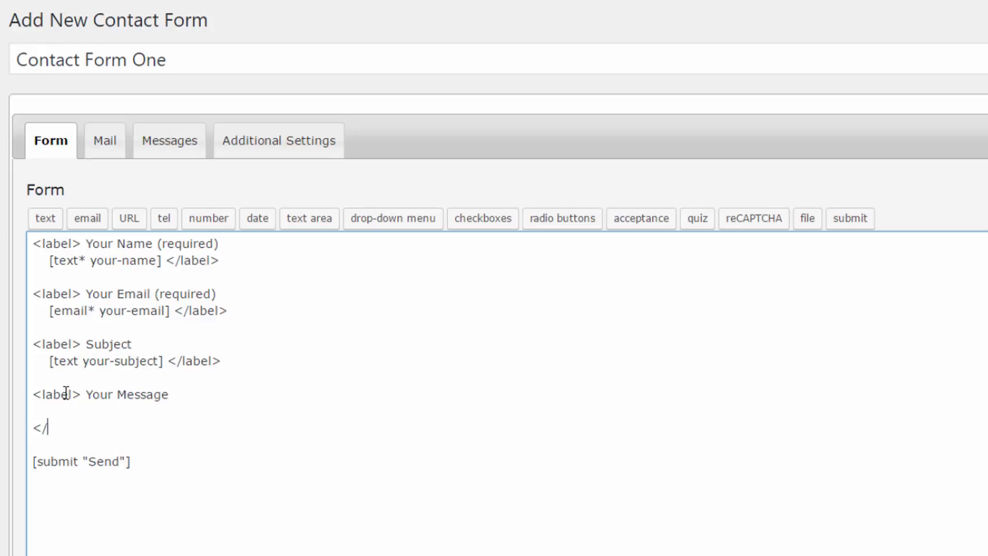
text(abel>)
- Start a required text area tag inside the label and rename its field to formtextarea
click(41, 410)
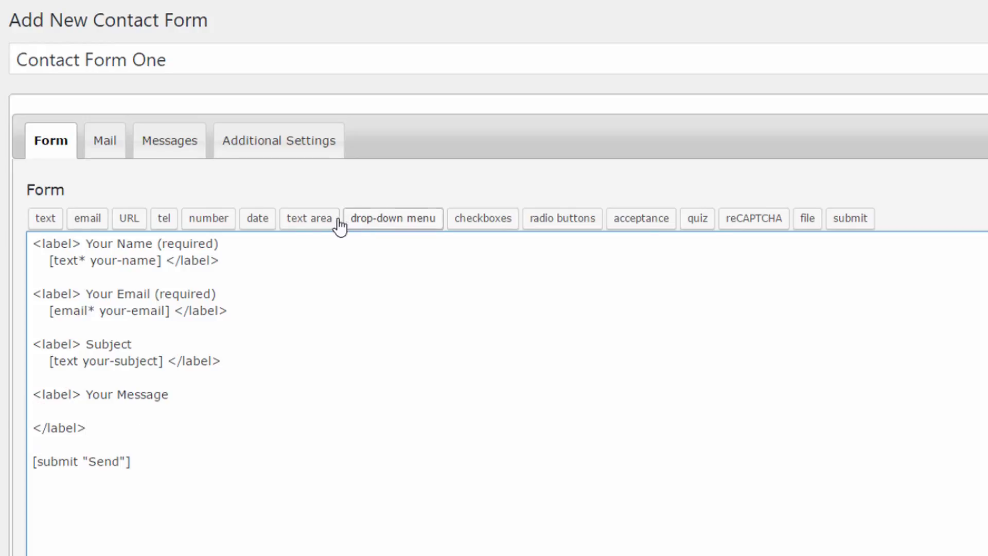
click(315, 220)
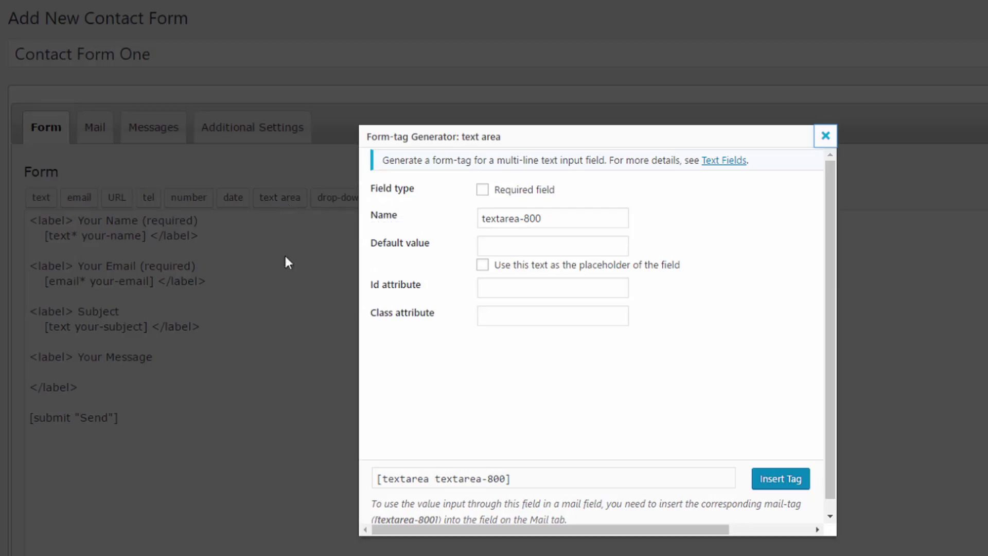
click(482, 189)
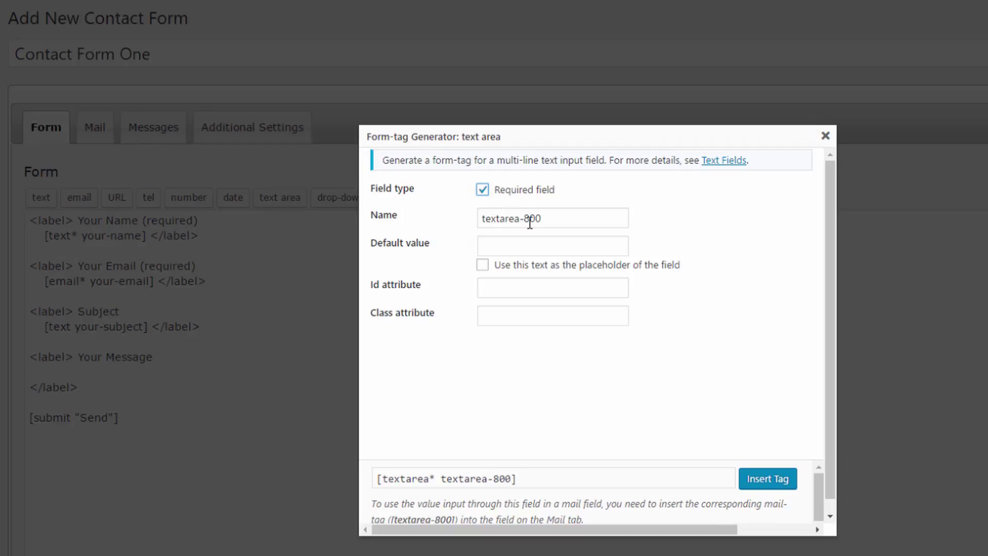
drag(524, 223, 572, 223)
key(BackSpace)
key(BackSpace)
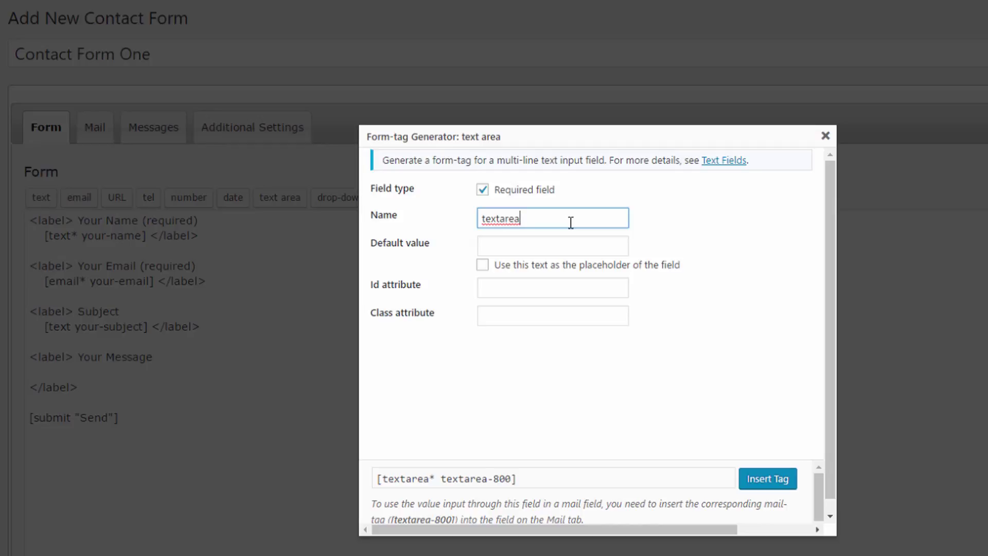
key(Home)
text(my)
key(BackSpace)
key(BackSpace)
text(form)
- Set 'Your Message' as the text area's placeholder text
click(520, 247)
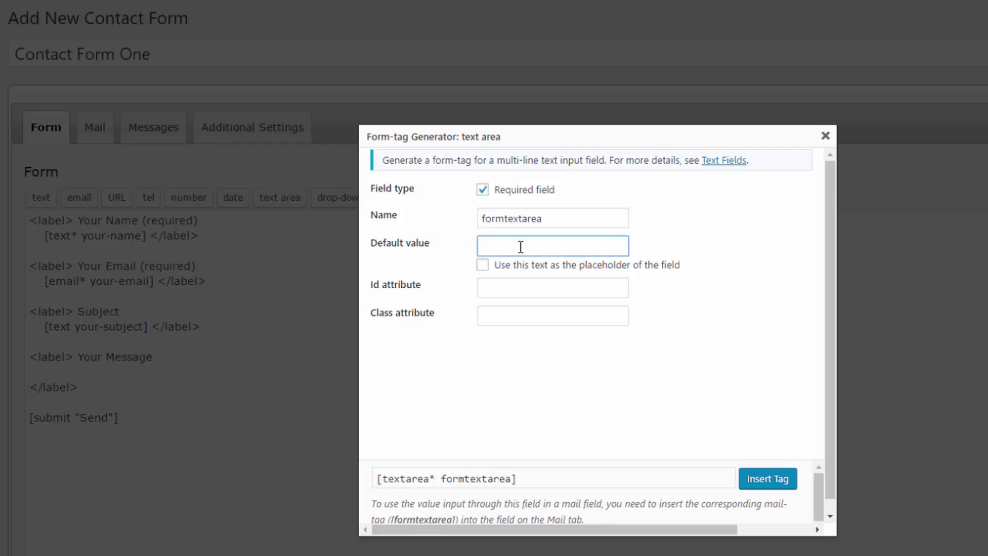
text(Your Message)
click(482, 265)
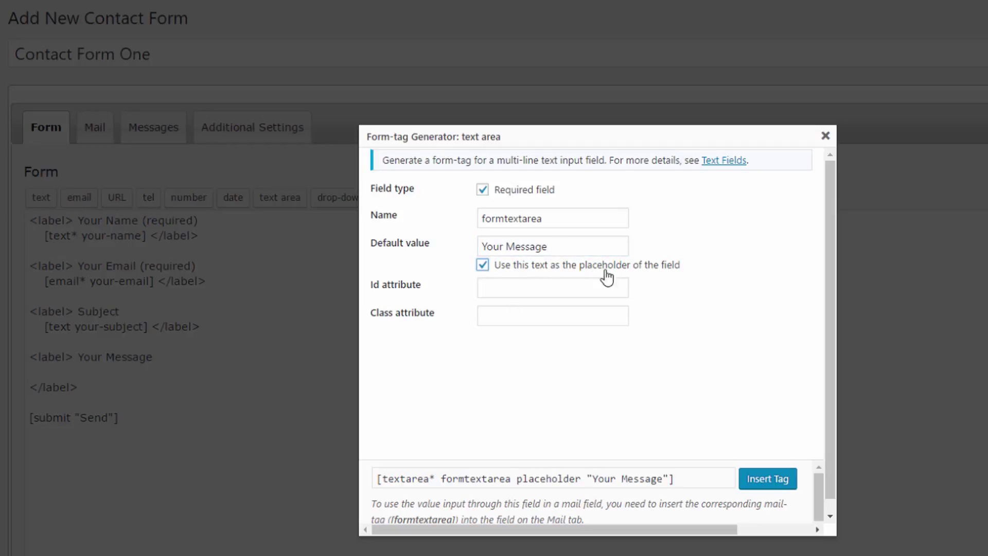
click(482, 265)
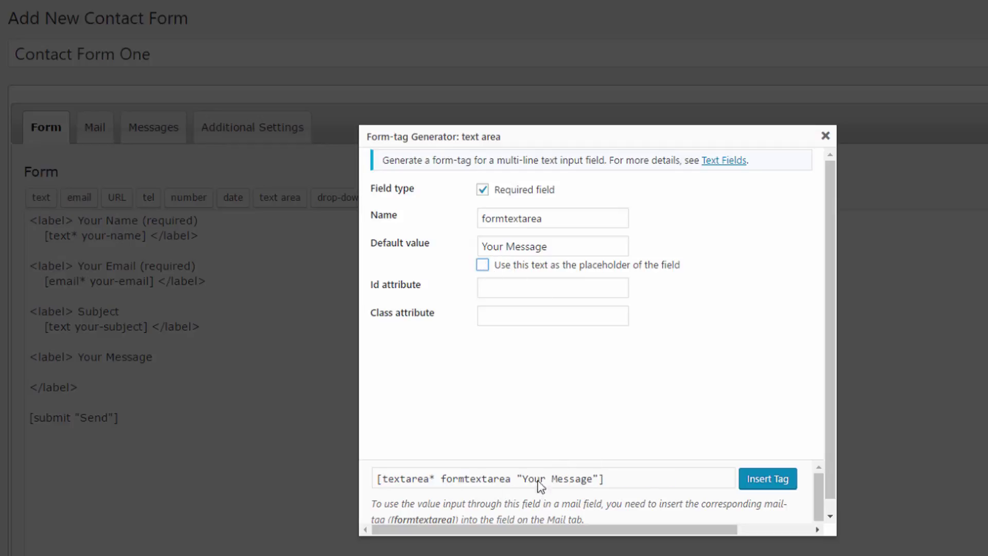
click(482, 265)
- Give the text area Id myformtextarea, leave the class blank, and insert the tag
click(500, 290)
click(535, 314)
click(509, 285)
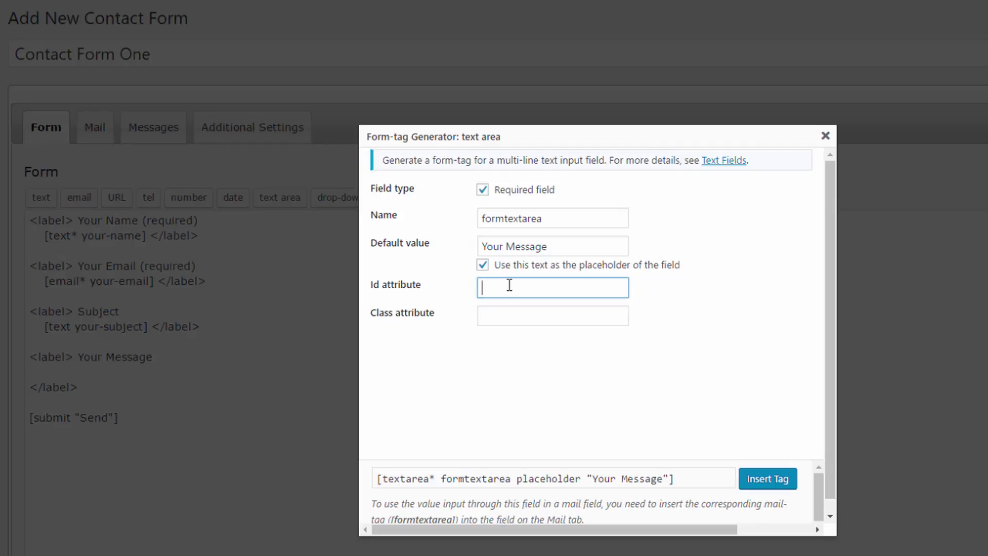
text(myformtextarea)
click(508, 320)
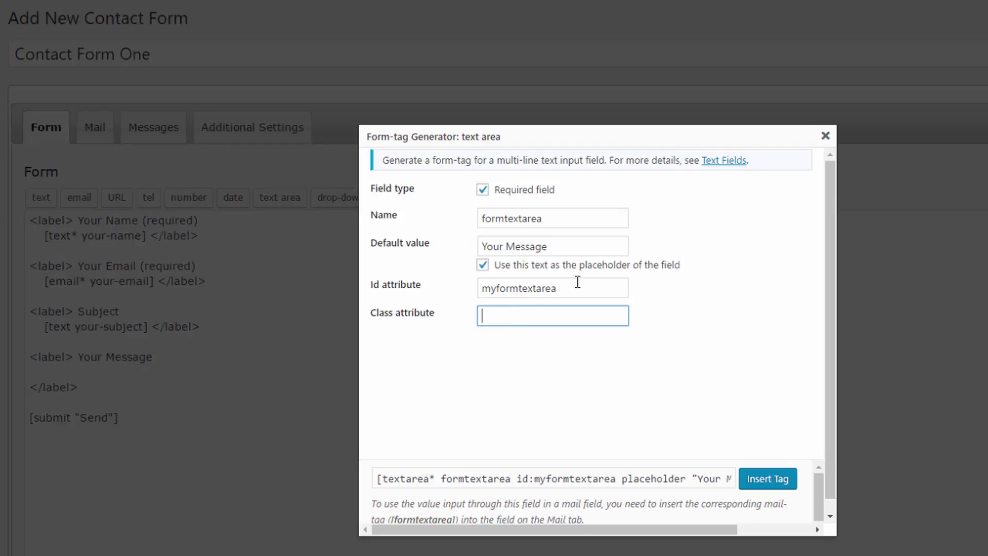
click(767, 479)
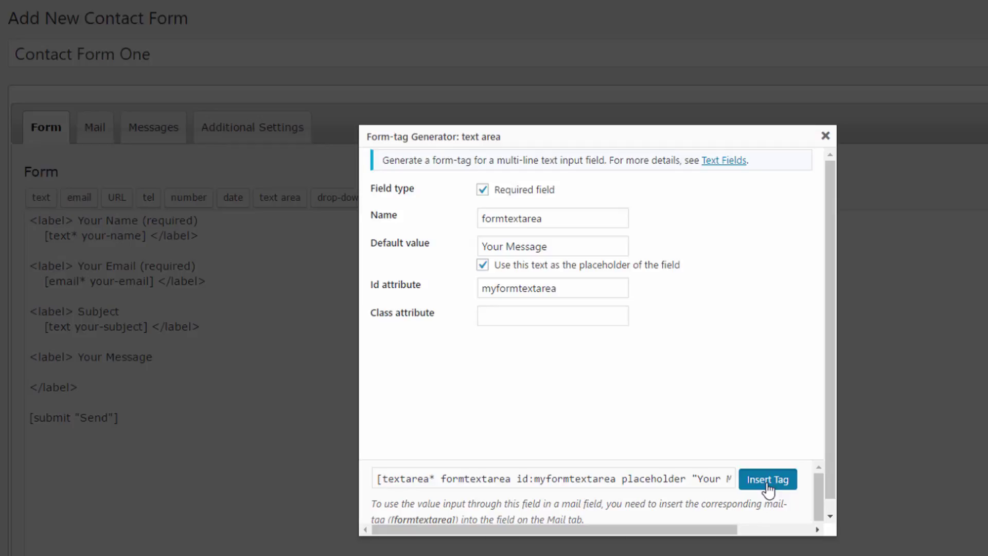
click(768, 479)
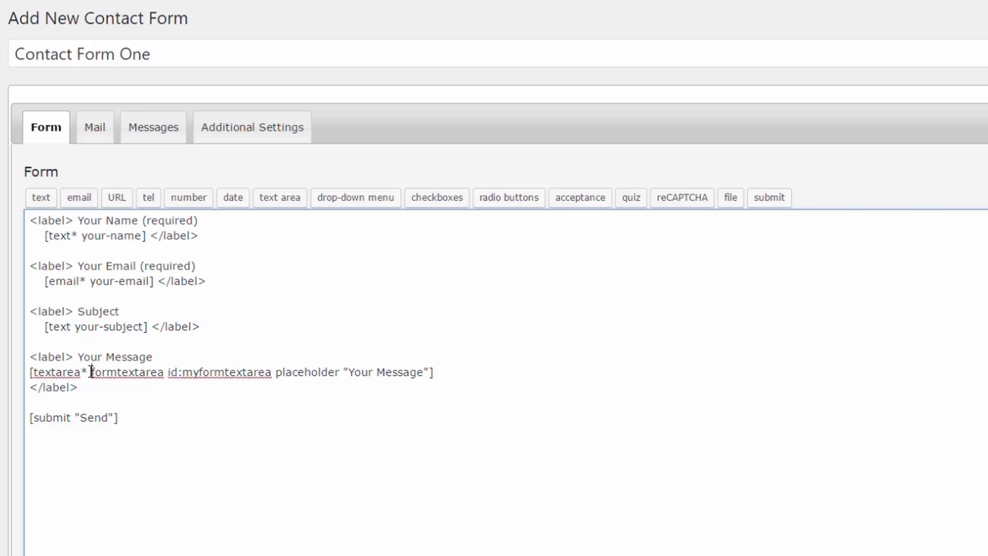
- Point out the textarea tag and the Subject field block in the template
drag(91, 371, 4, 377)
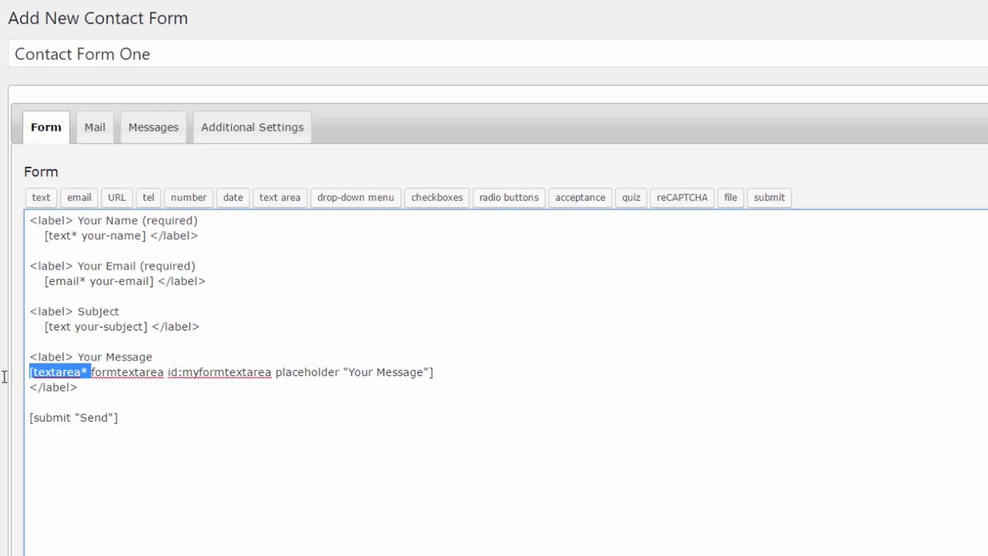
click(135, 389)
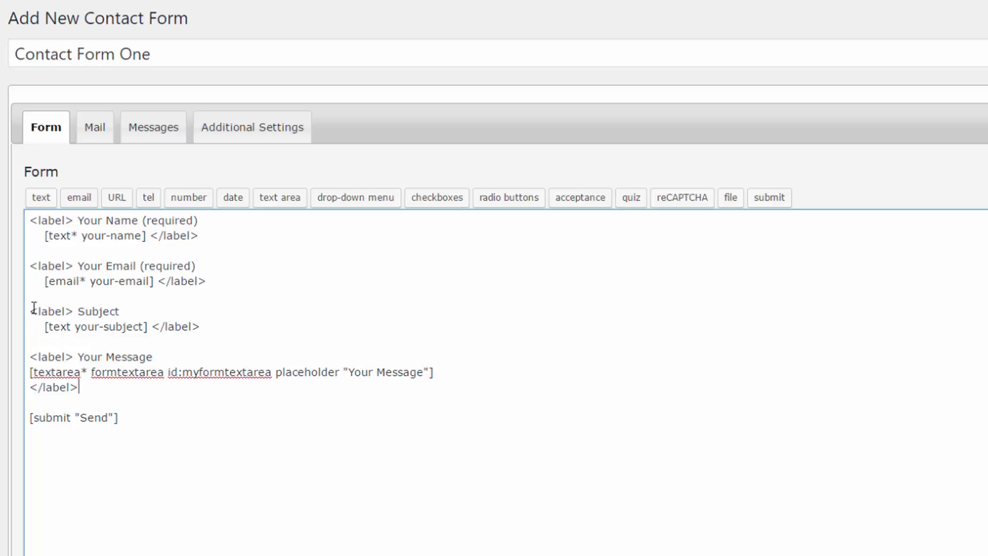
drag(33, 308, 220, 319)
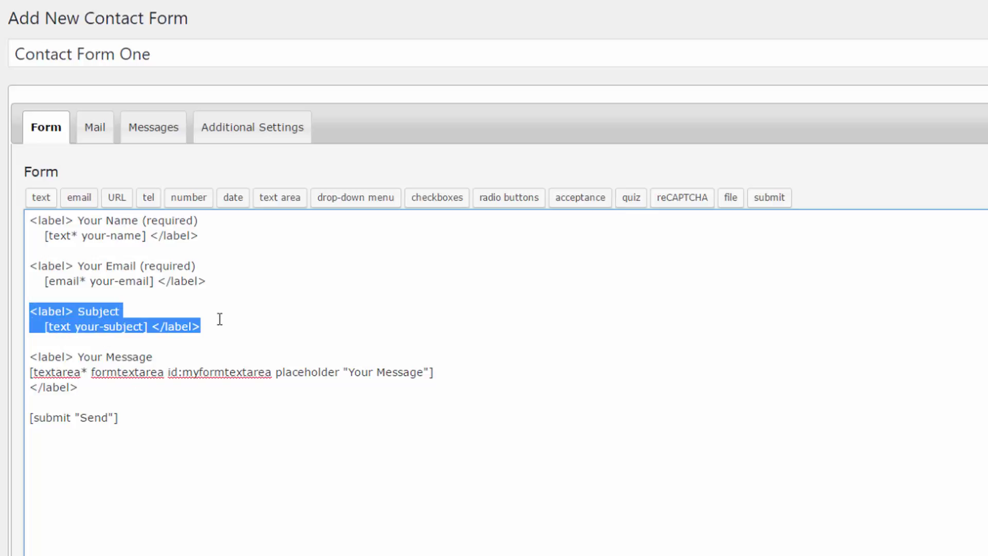
click(52, 392)
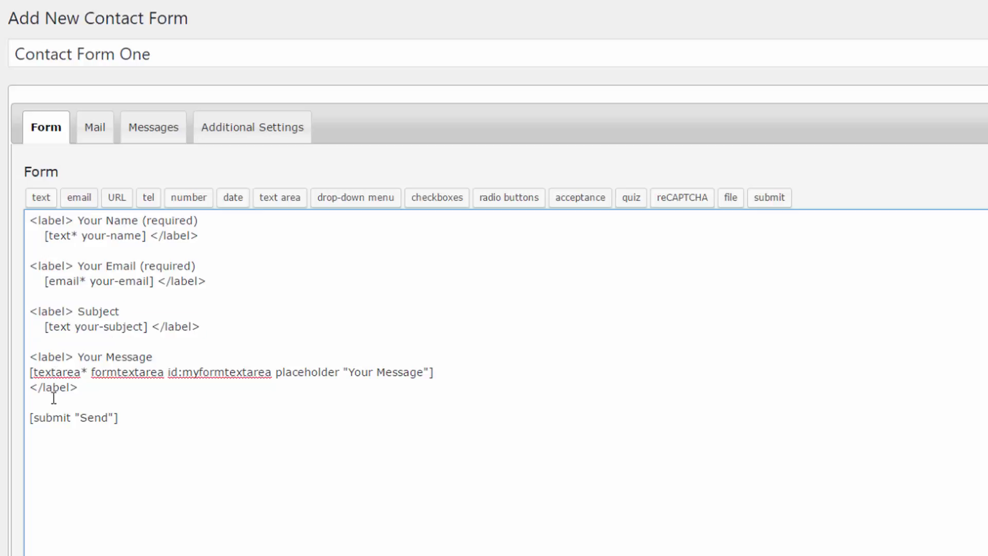
- Insert blank lines right after the Subject field's closing </label>
click(72, 323)
drag(75, 326, 42, 329)
click(54, 326)
click(71, 326)
drag(215, 327, 167, 326)
drag(88, 329, 17, 314)
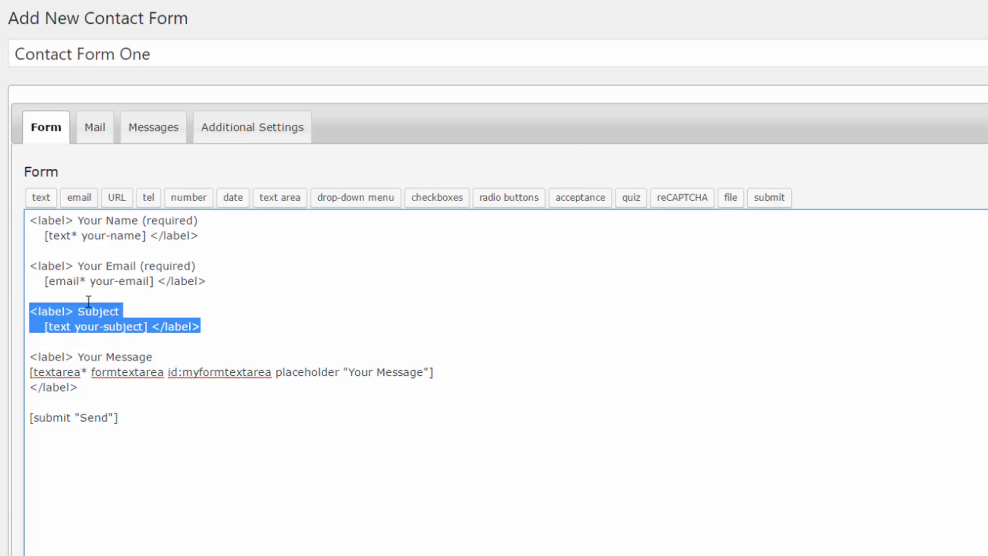
click(200, 359)
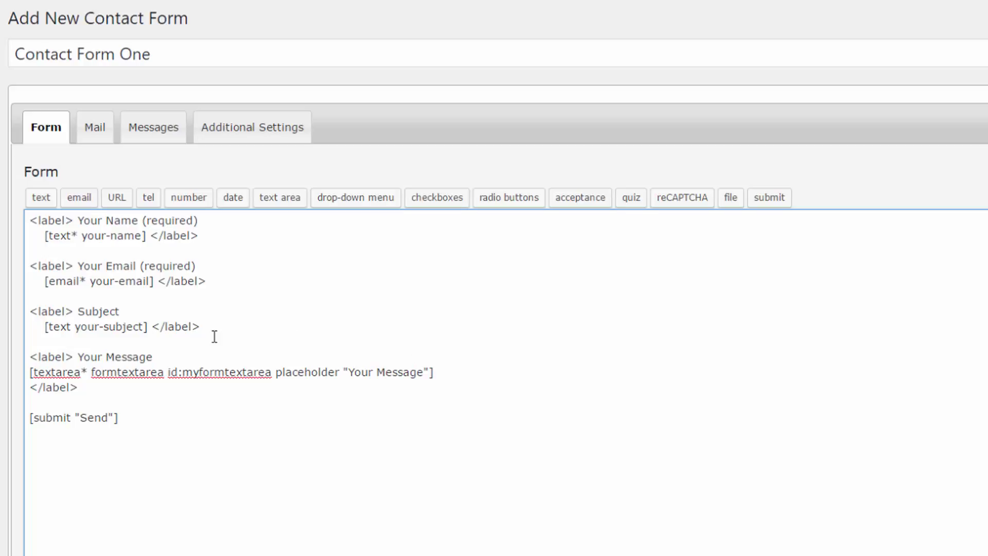
click(247, 323)
key(Return)
key(Return)
key(Return)
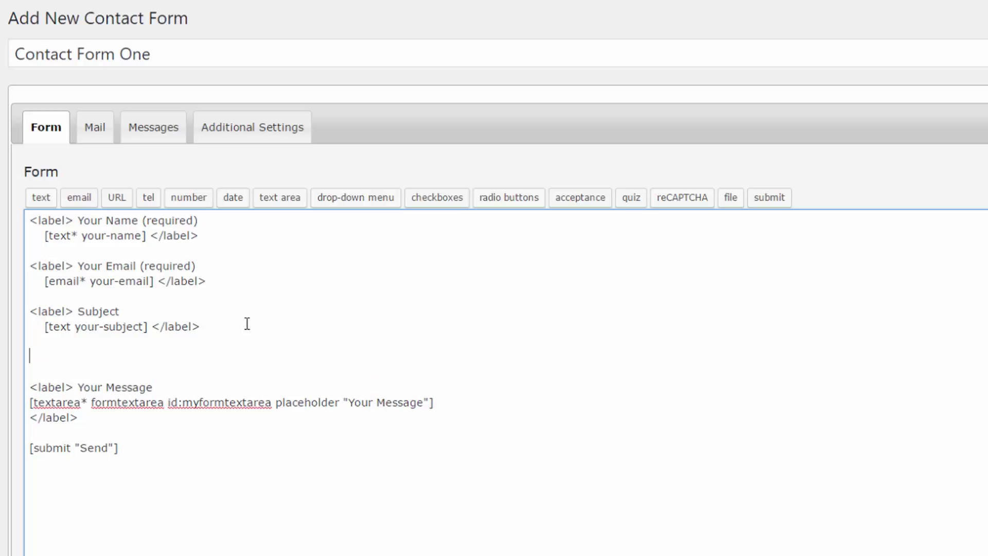
- Create an optional drop-down with options Option One, Option Two and Option Three
click(377, 203)
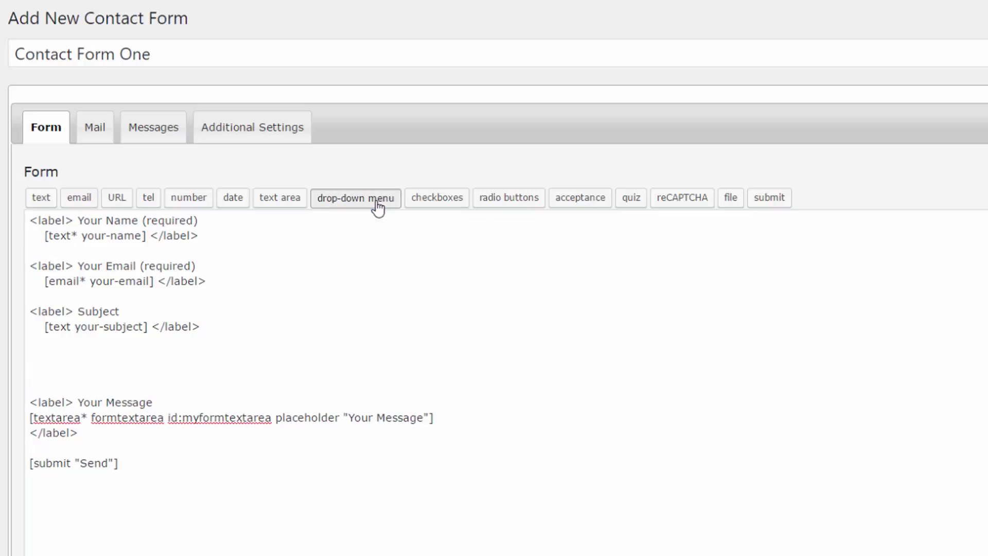
click(342, 203)
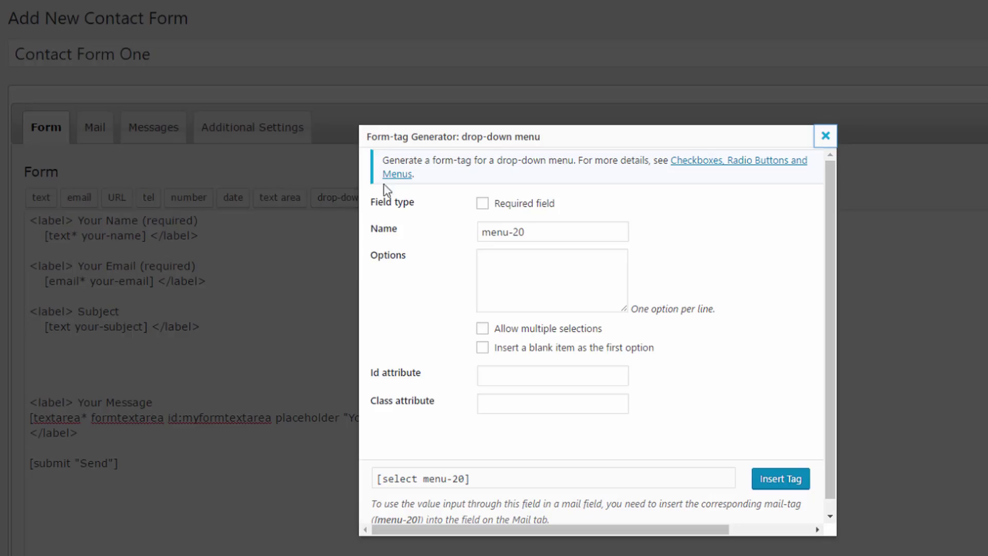
click(480, 205)
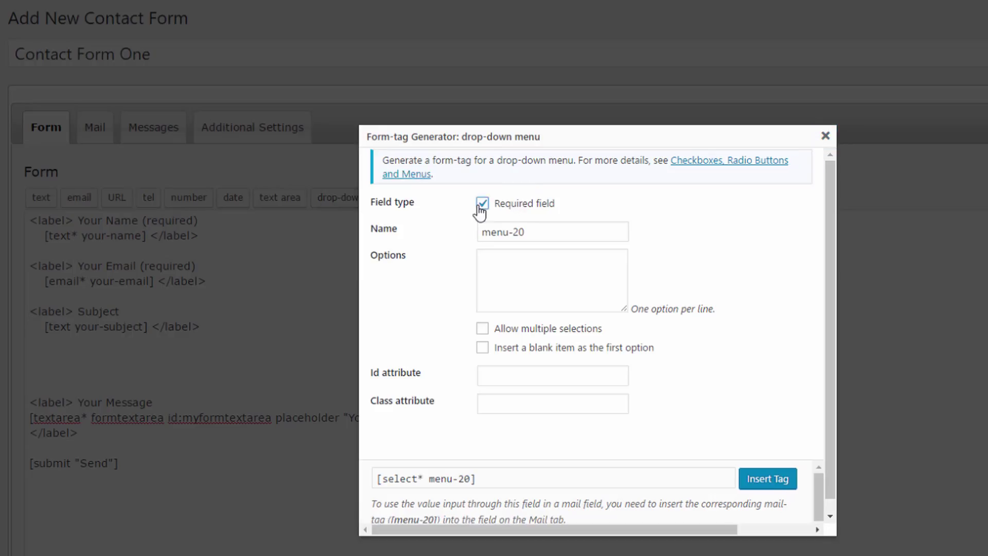
click(481, 205)
click(537, 262)
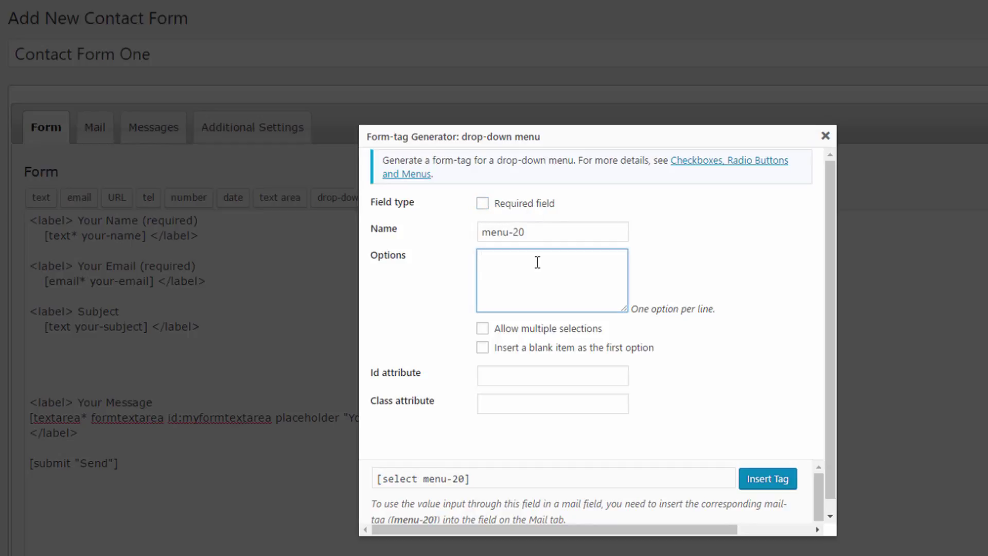
text(Option One)
key(Return)
text(Option Two Option)
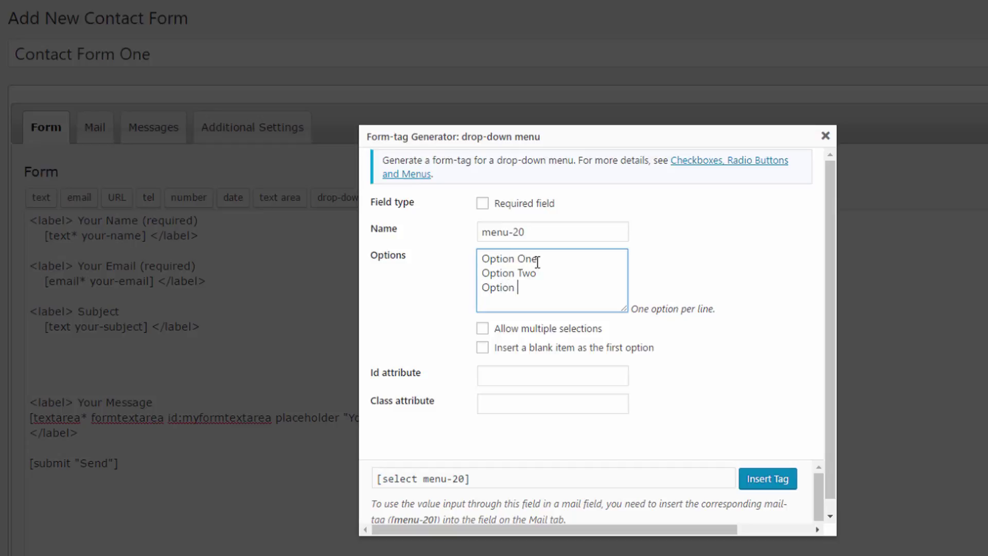
text( Three)
- Keep the drop-down single-choice, add a blank first item, and leave Id and class empty
click(488, 332)
click(487, 333)
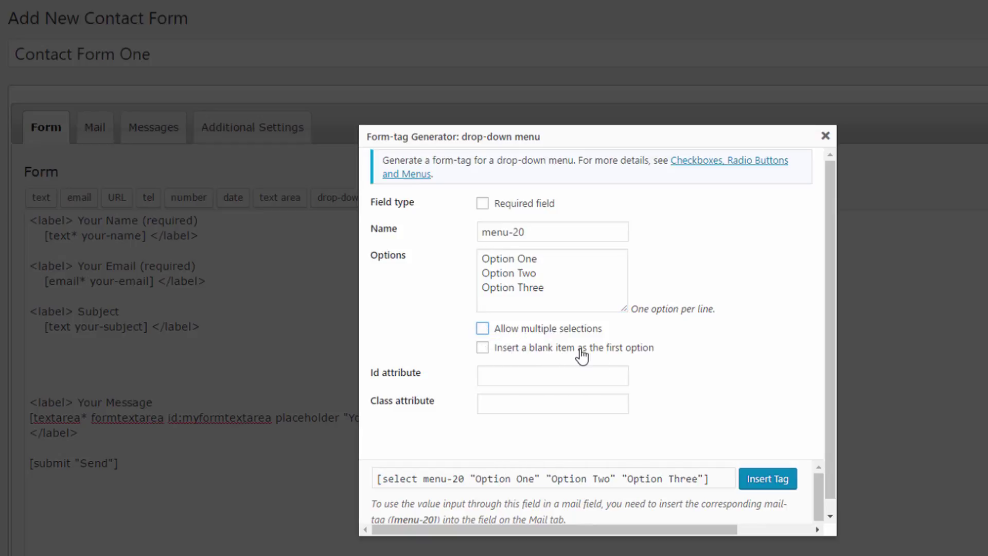
click(482, 348)
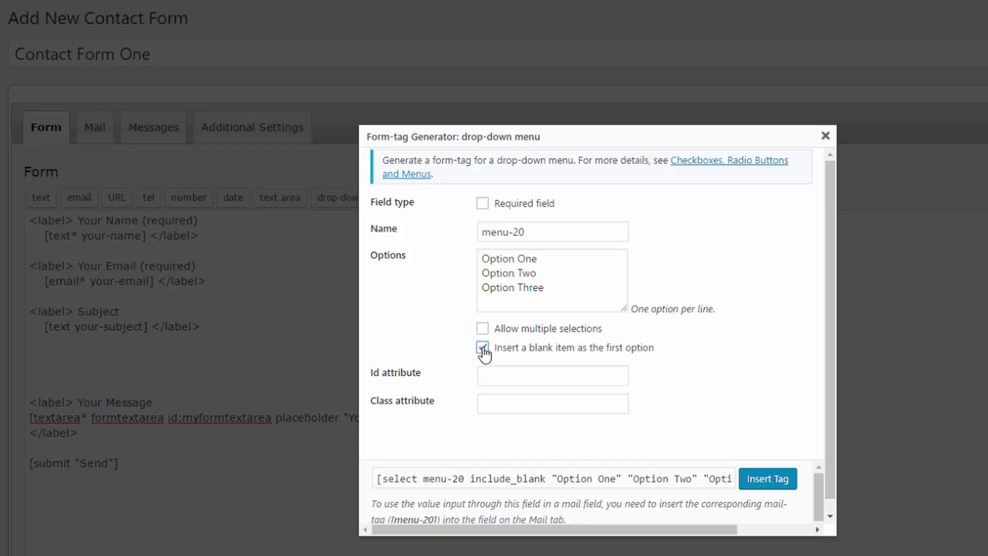
click(511, 376)
click(509, 405)
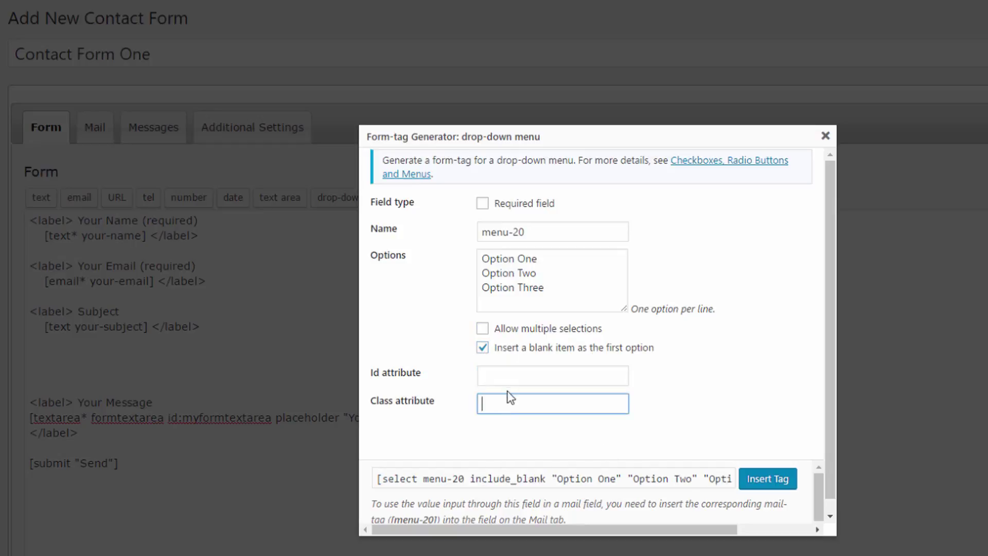
click(706, 367)
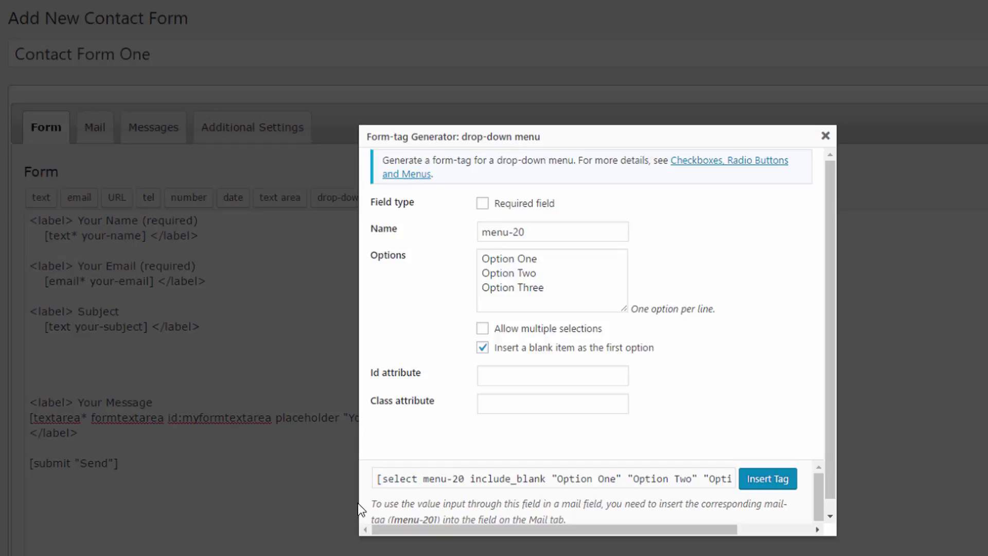
- Point out the [menu-20] mail-tag note in the generator
drag(375, 502, 582, 511)
click(394, 501)
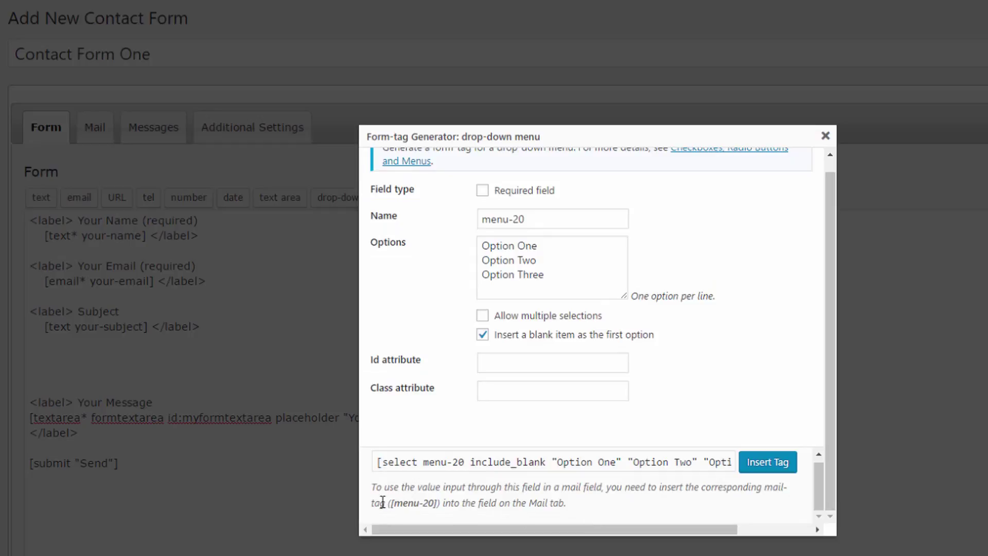
drag(387, 502, 439, 505)
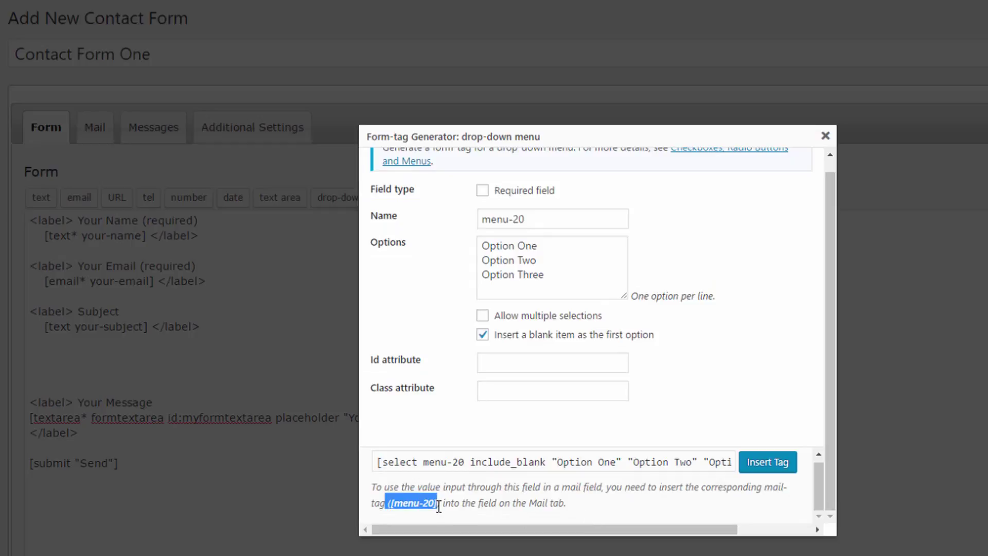
click(515, 500)
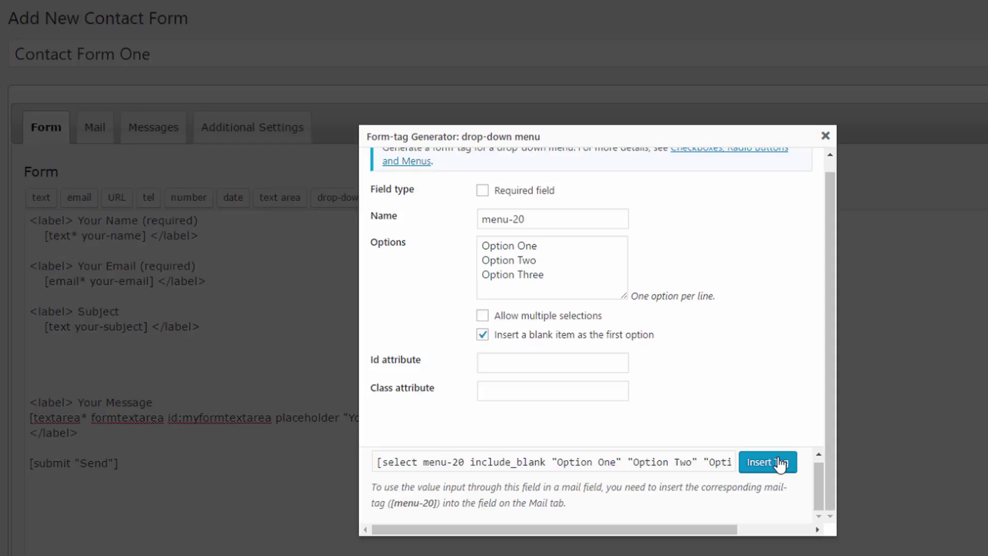
- Insert the drop-down tag and write 'Select Your Option' above it
click(776, 462)
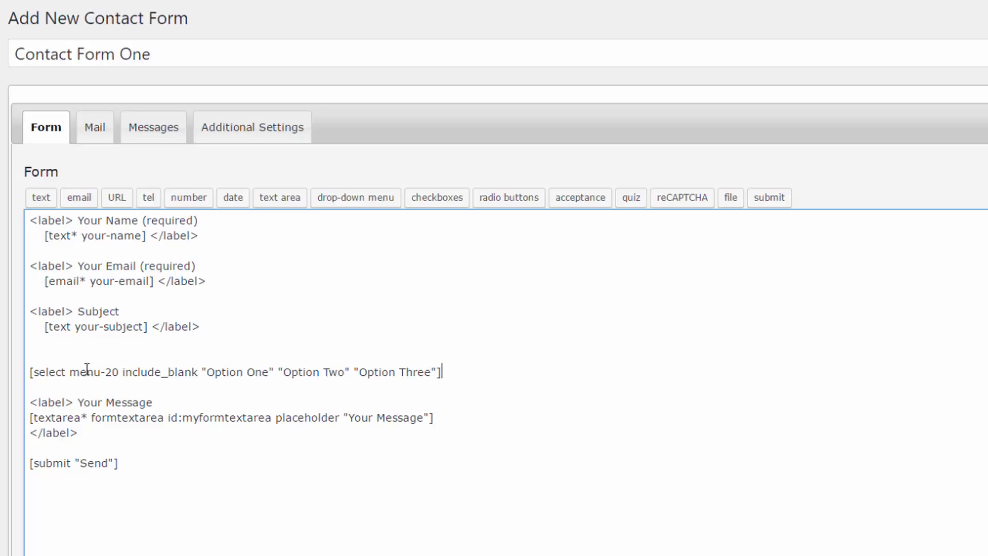
click(56, 356)
text(Select Your Option)
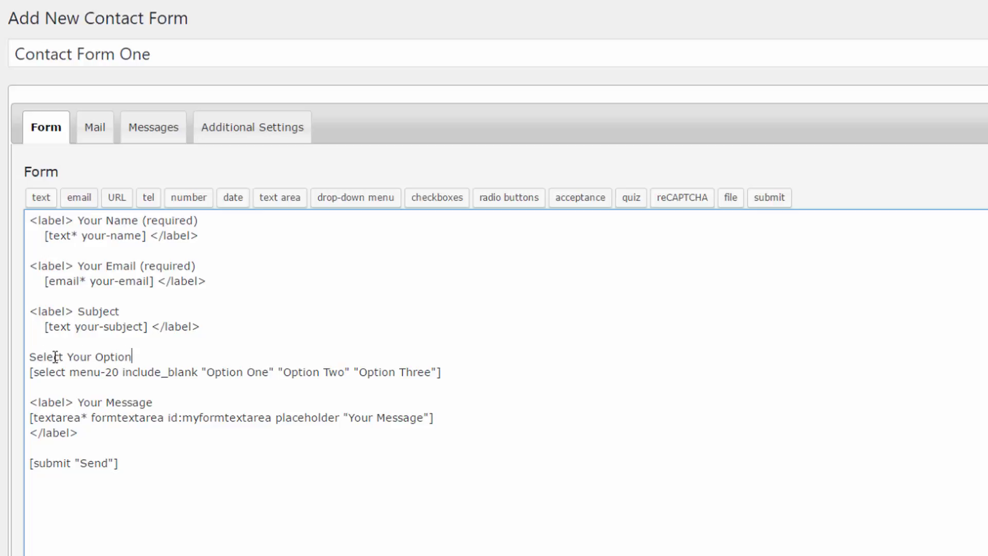
- Copy the drop-down's name menu-20 from its tag
click(66, 372)
drag(119, 371, 70, 372)
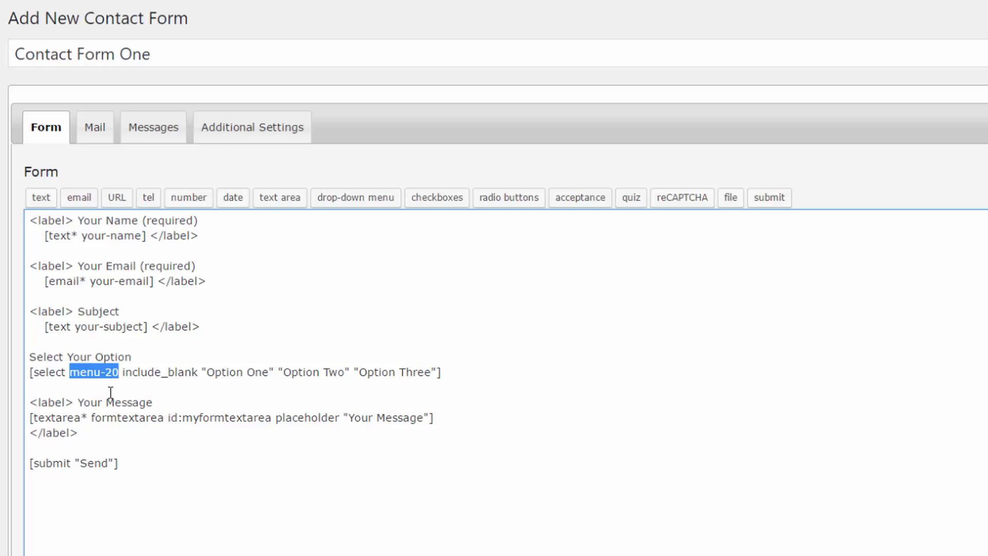
right_click(91, 371)
click(110, 397)
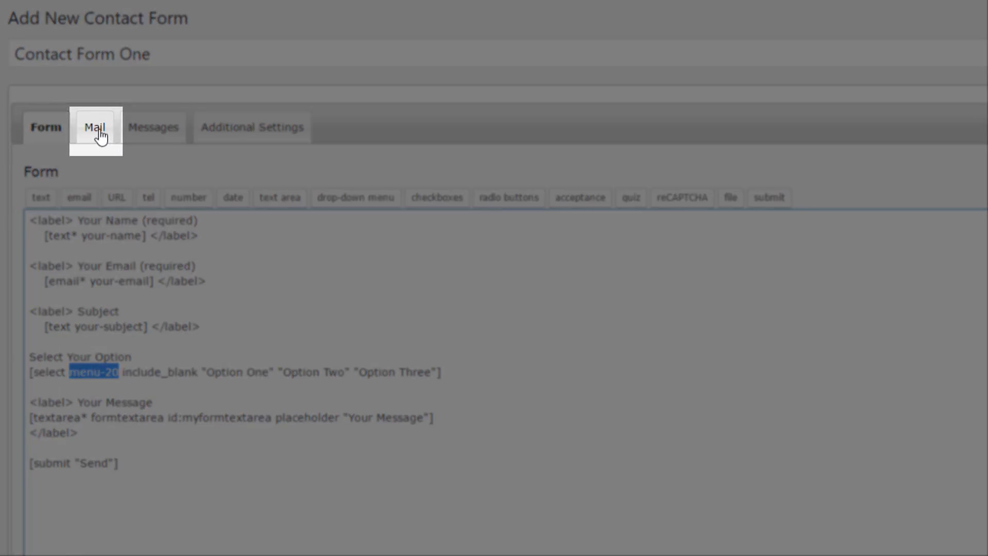
- In the Mail tab body, add an 'Options chosen' line after [your-message]
click(98, 131)
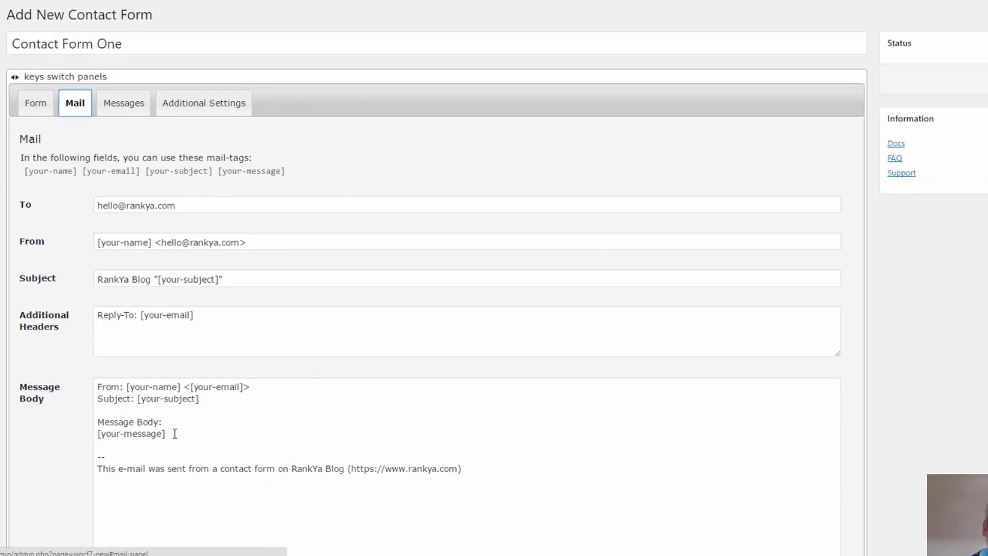
click(175, 434)
key(Return)
key(Return)
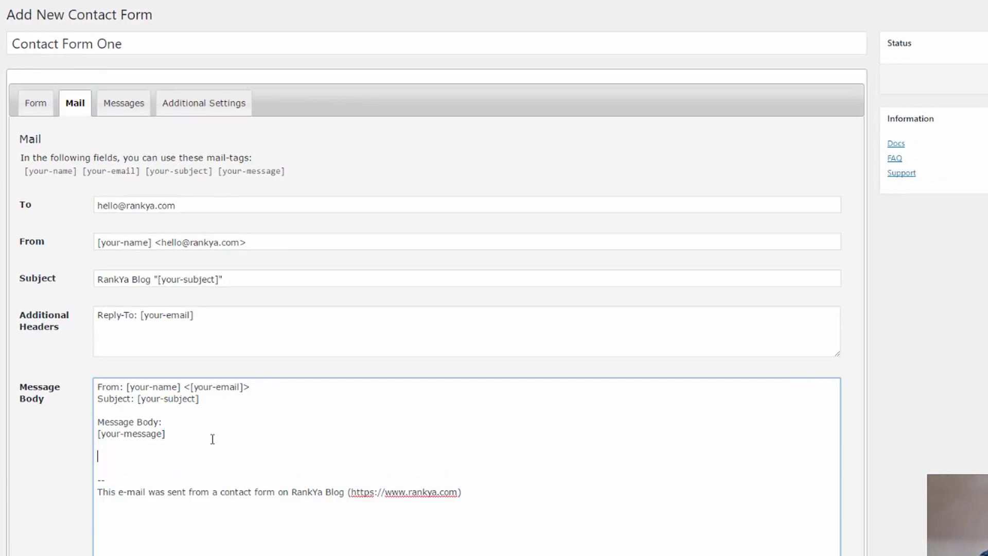
text(our-message]  Options chos)
text(en)
- Add the [menu-20] mail-tag on its own line below 'Options chosen'
key(Return)
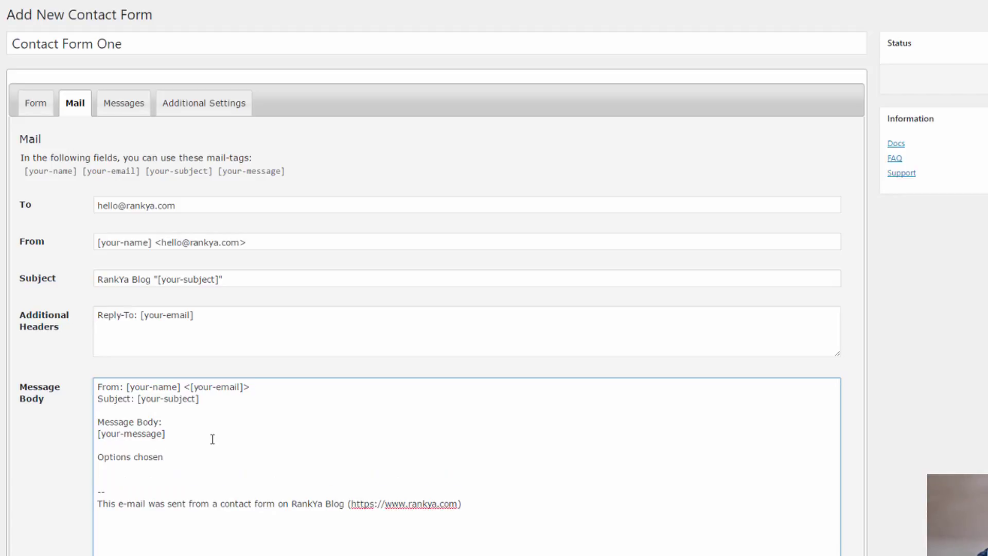
key(Return)
key(ctrl+v)
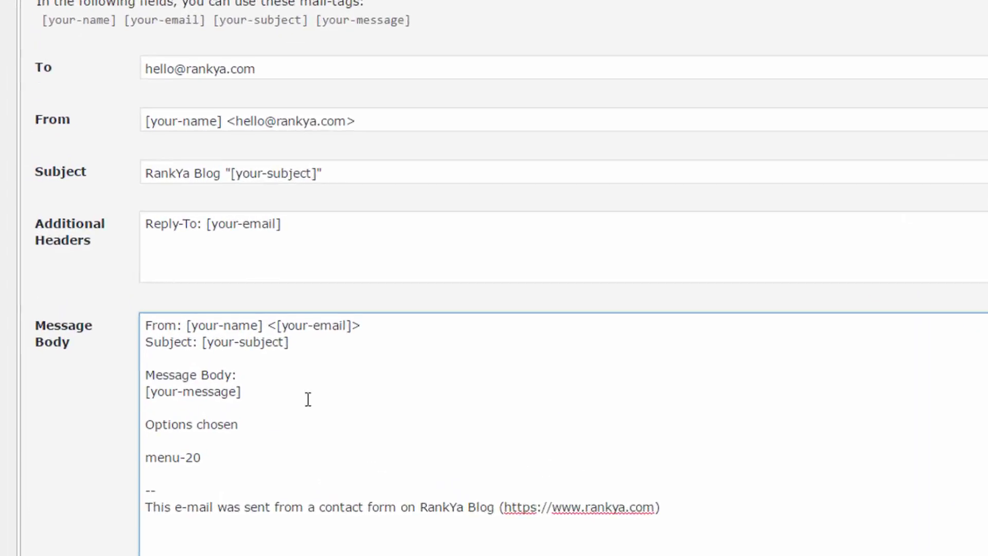
key(ctrl+z)
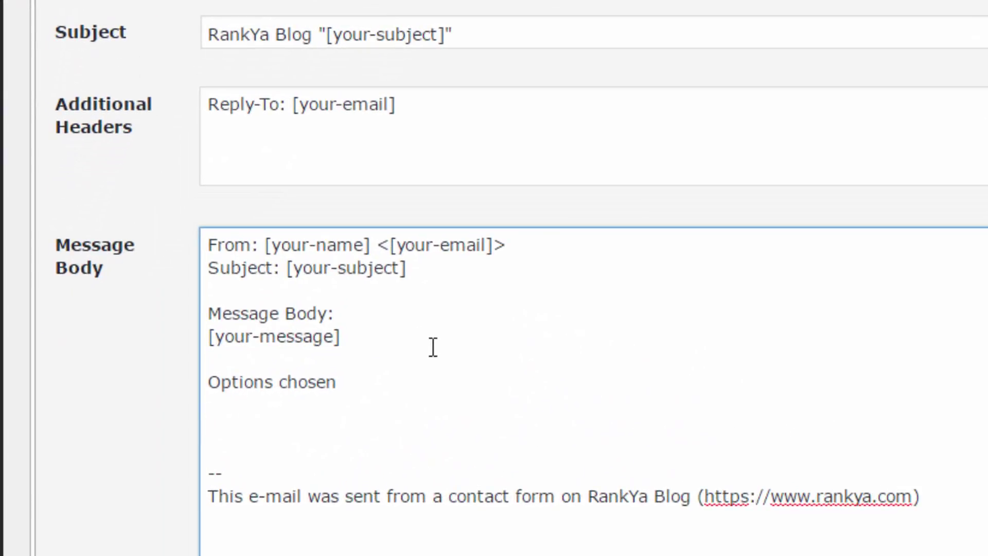
text([])
key(Left)
key(ctrl+v)
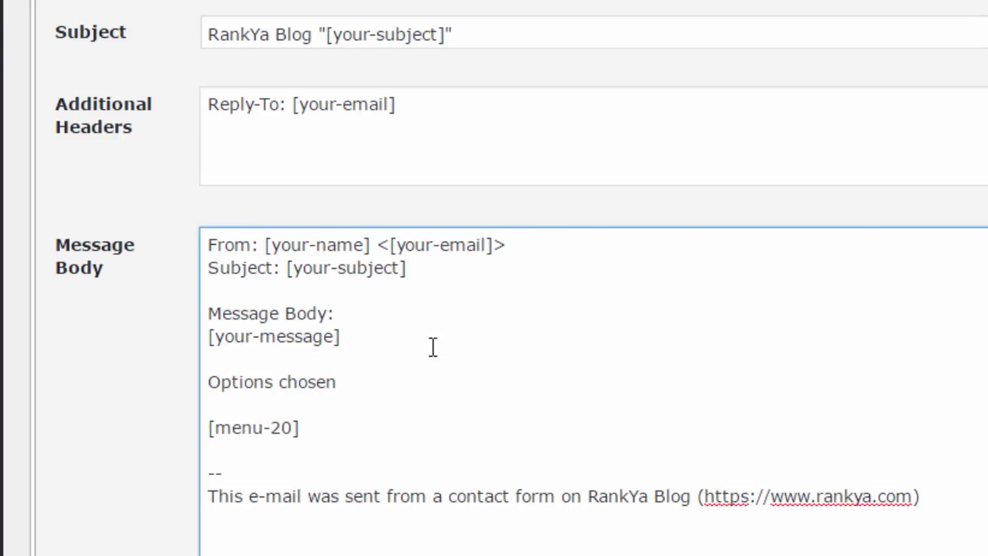
click(354, 453)
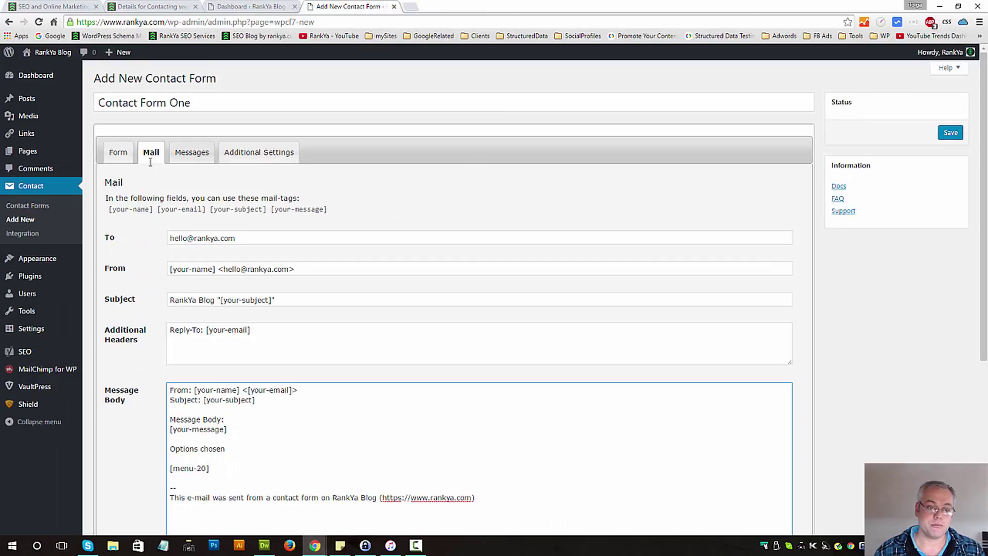
- Save the form and check the [menu-20] tag in the mail body
click(950, 132)
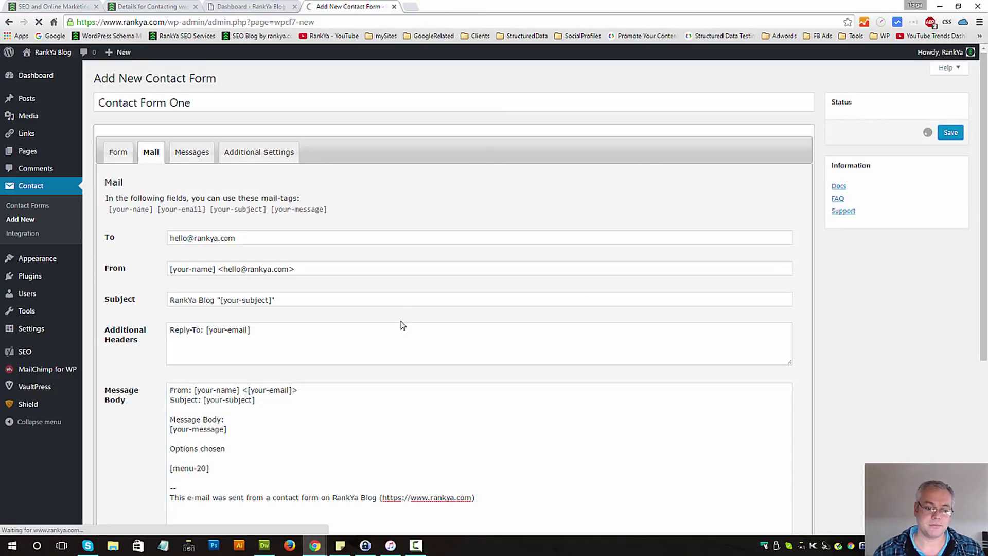
scroll(381, 361, down, 2)
click(220, 365)
drag(220, 365, 169, 365)
scroll(227, 448, down, 2)
drag(223, 396, 143, 396)
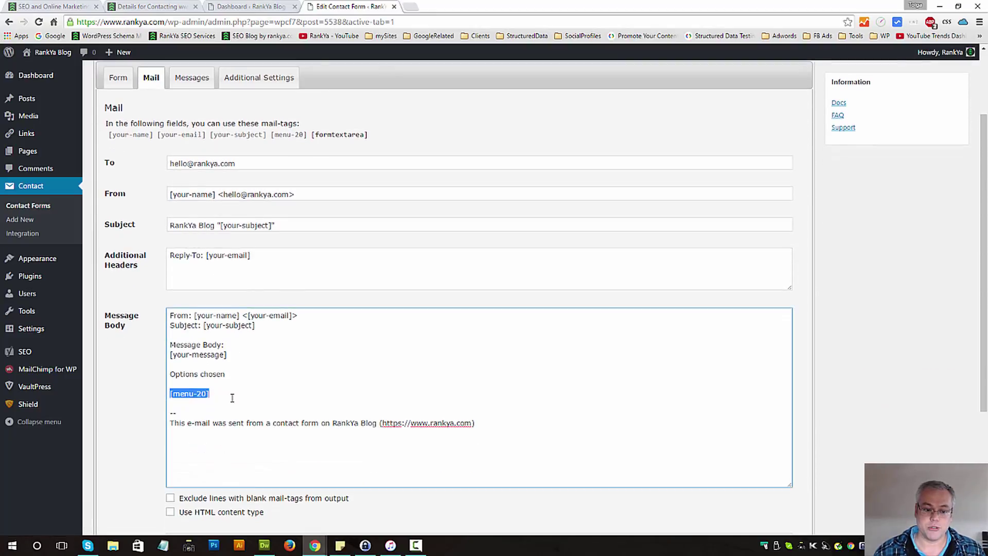
click(231, 394)
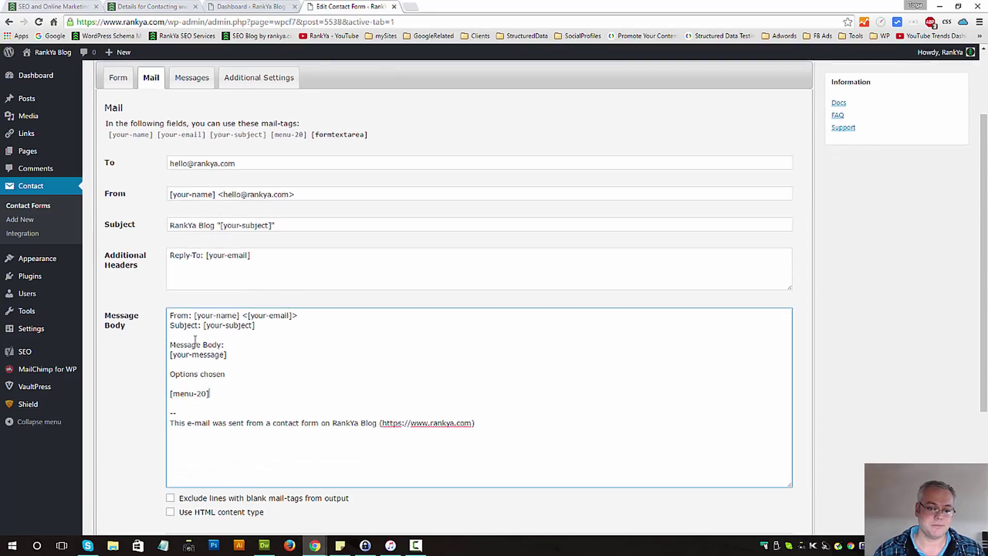
- Review the body's subject and message tags, then select formtextarea in the form template
double_click(234, 327)
click(244, 366)
double_click(198, 355)
click(252, 355)
click(118, 77)
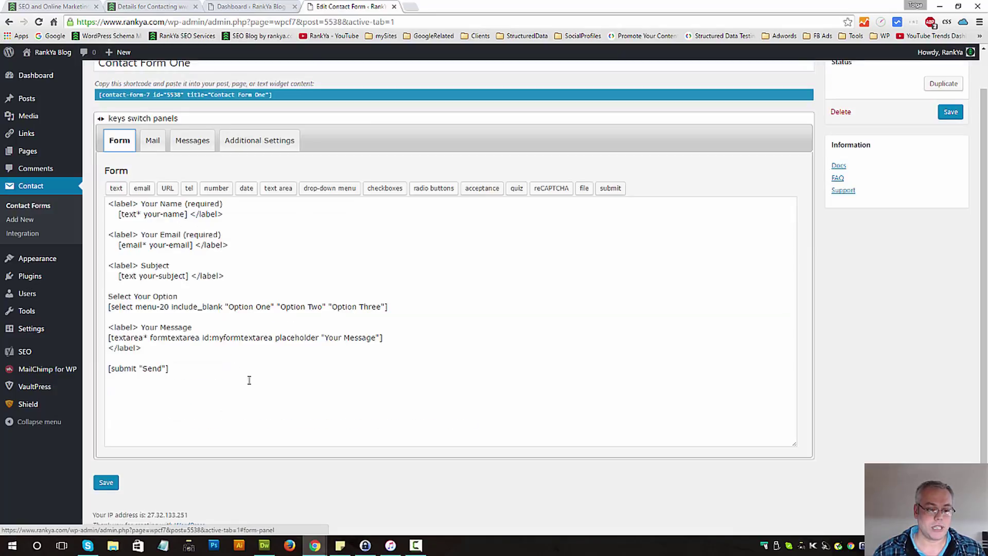
double_click(167, 338)
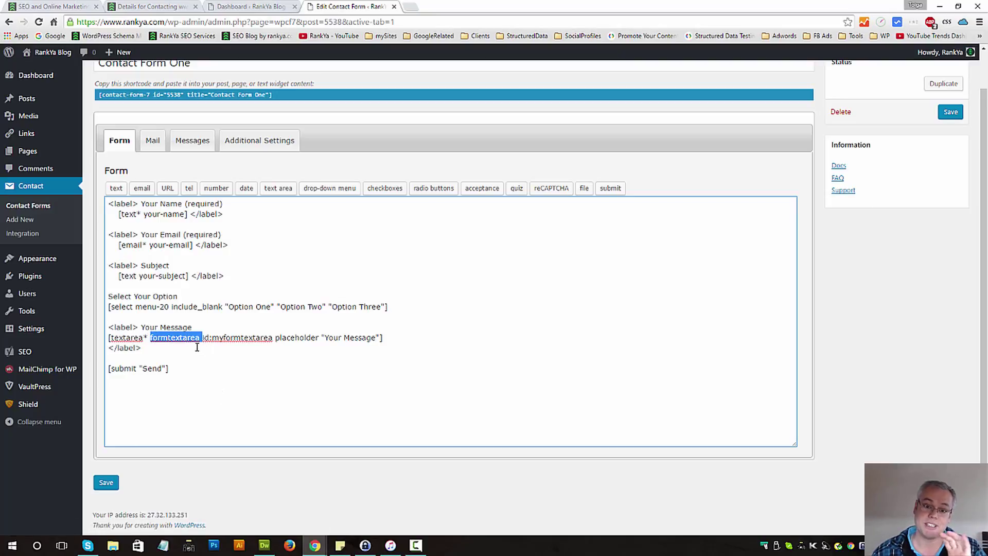
- Paste formtextarea over your-message in the Mail body tag and save the form
click(151, 142)
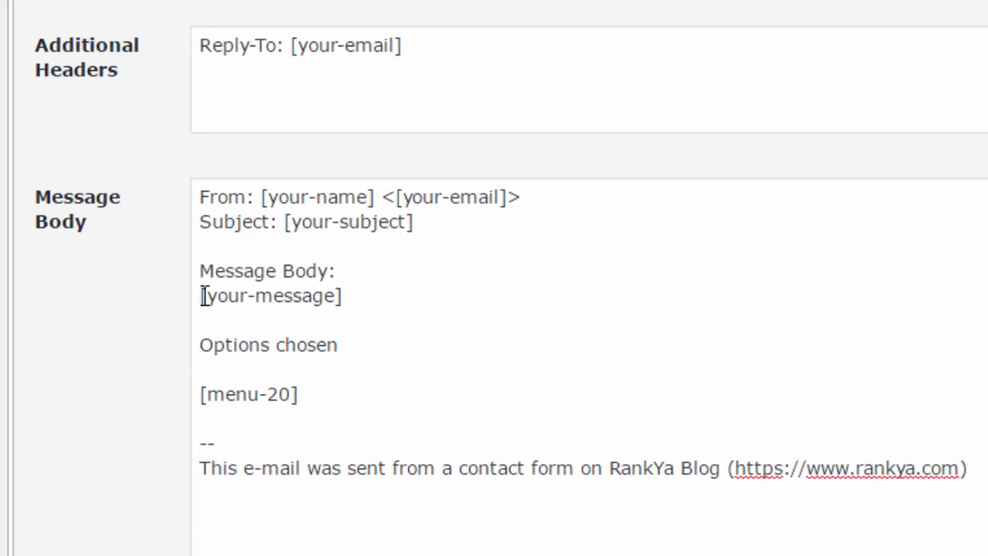
drag(205, 295, 336, 298)
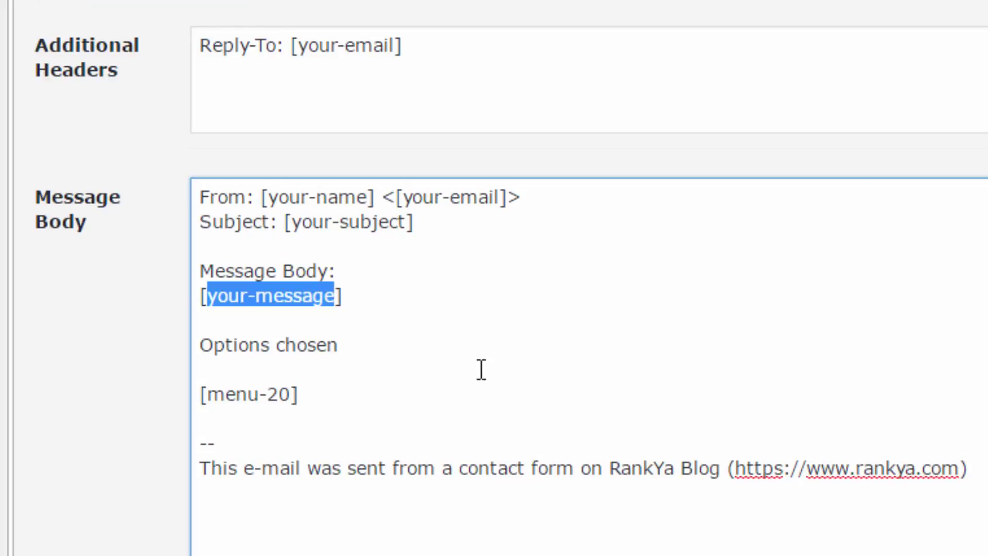
key(ctrl+v)
key(BackSpace)
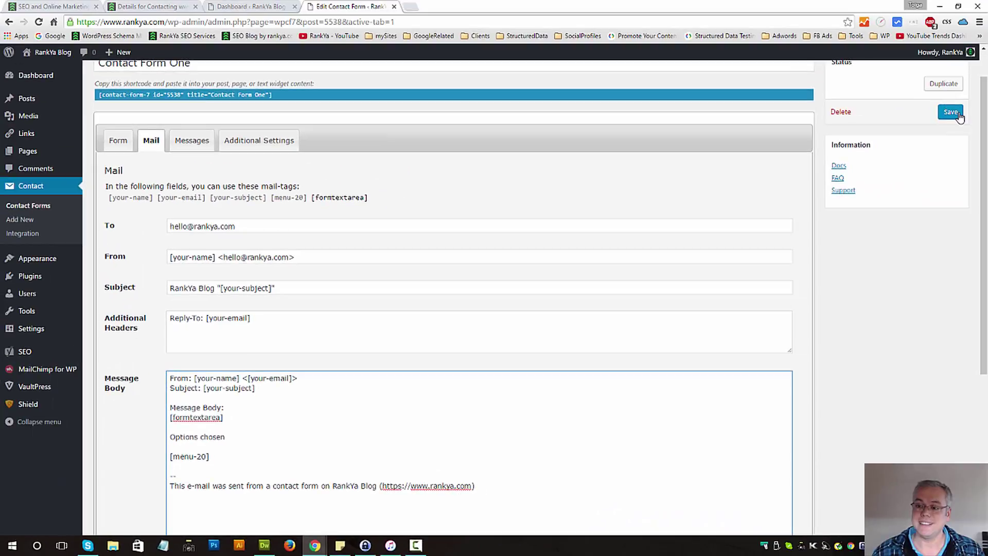
click(950, 112)
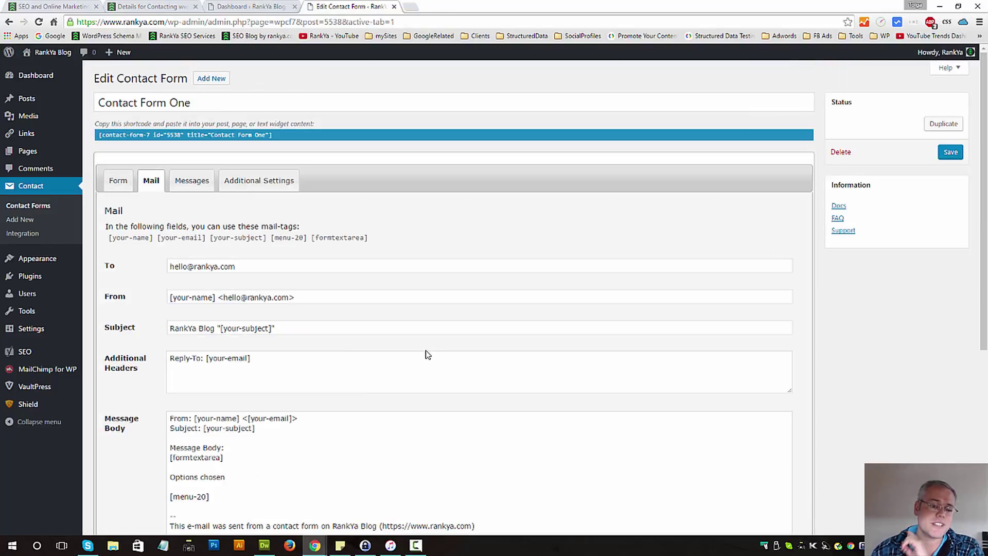
- Inspect the From and reply-to header tags and edit the sender mailbox name
scroll(317, 378, down, 2)
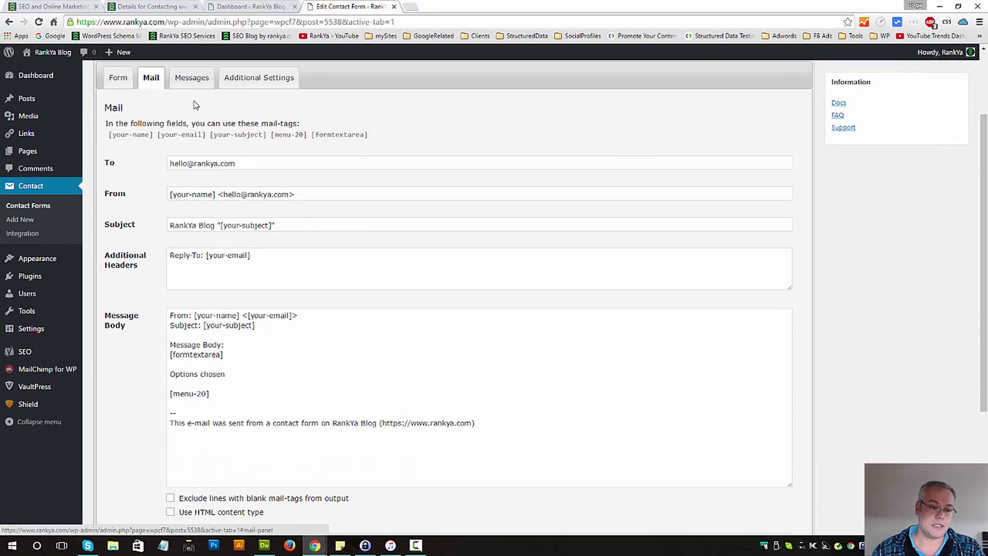
drag(218, 195, 155, 193)
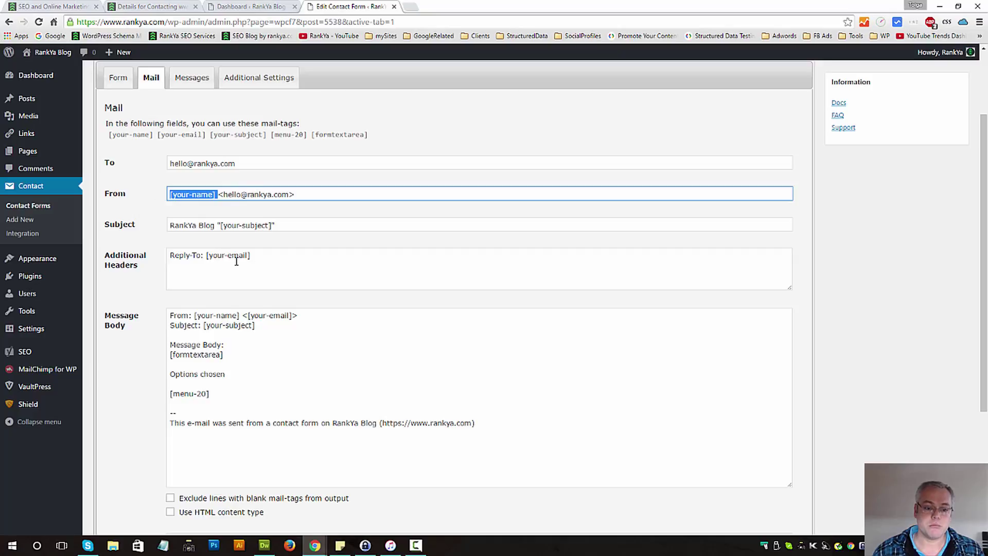
drag(207, 256, 277, 264)
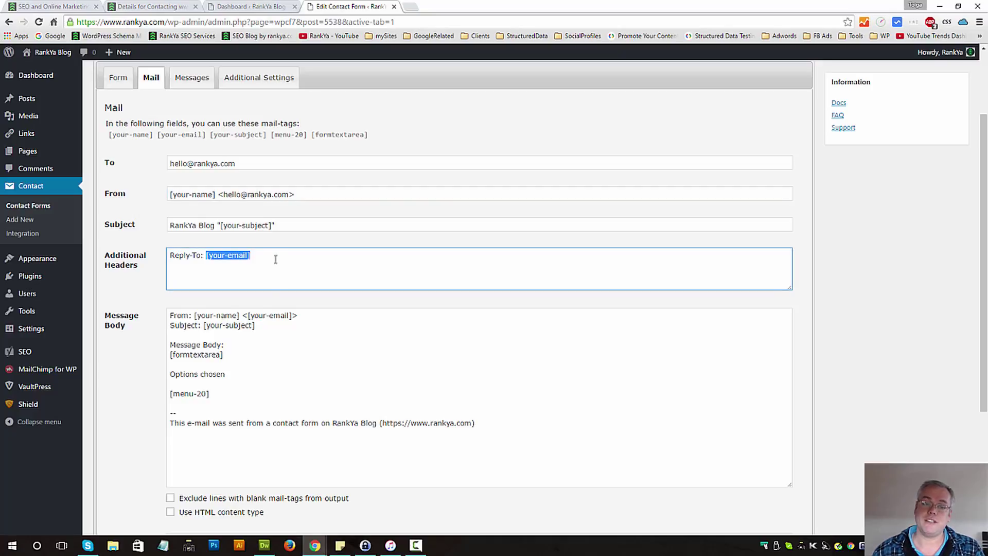
drag(218, 194, 304, 194)
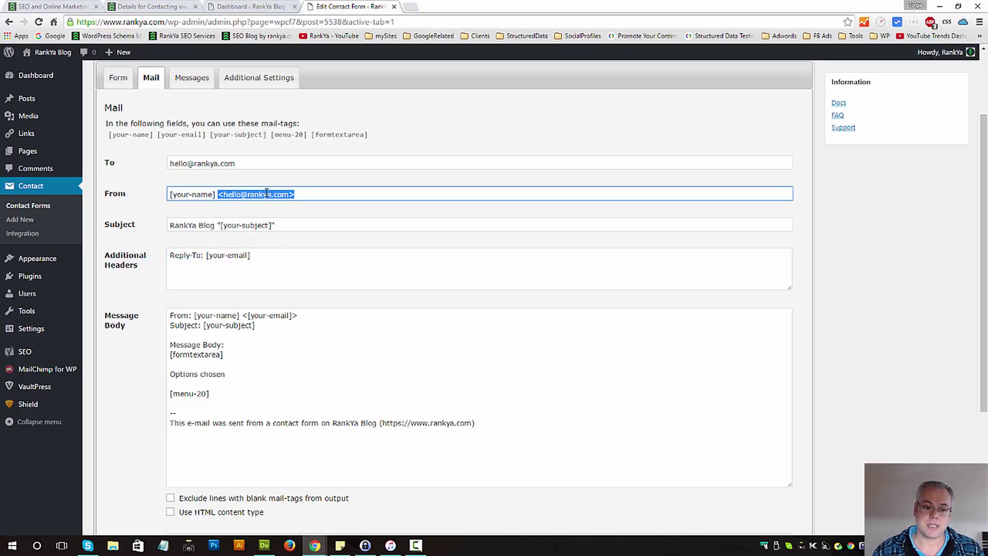
double_click(227, 193)
text(wordpress)
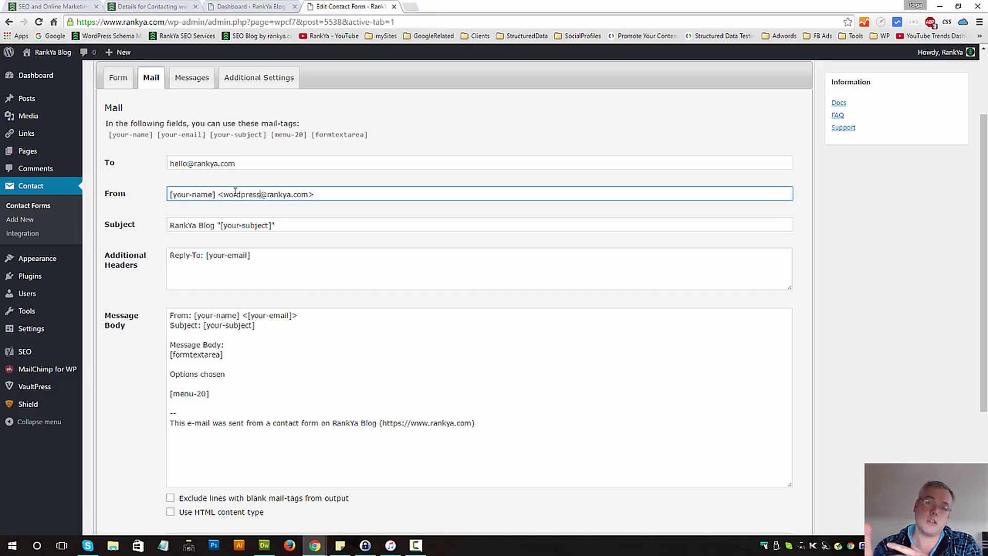
key(BackSpace)
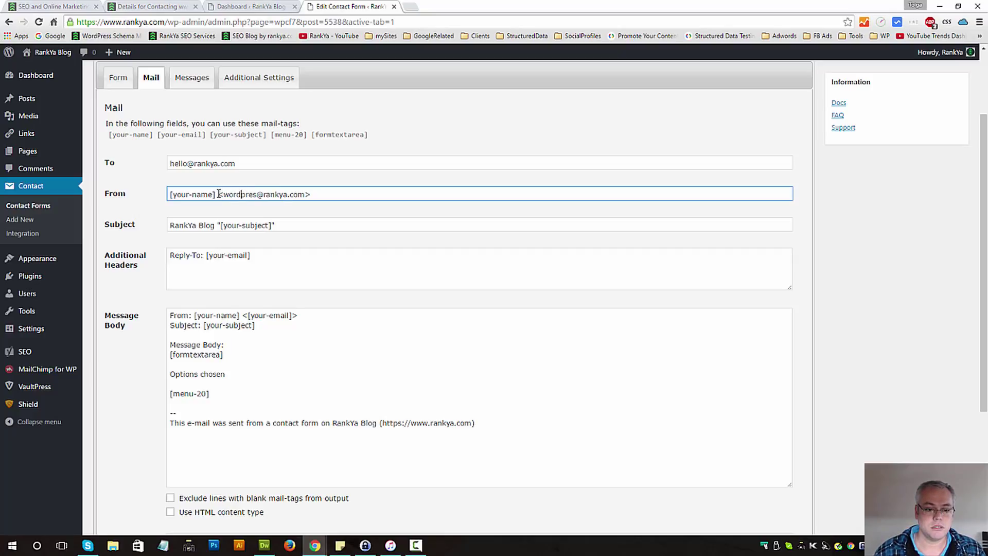
- Restore the original sender address in the From field
drag(218, 194, 379, 194)
key(BackSpace)
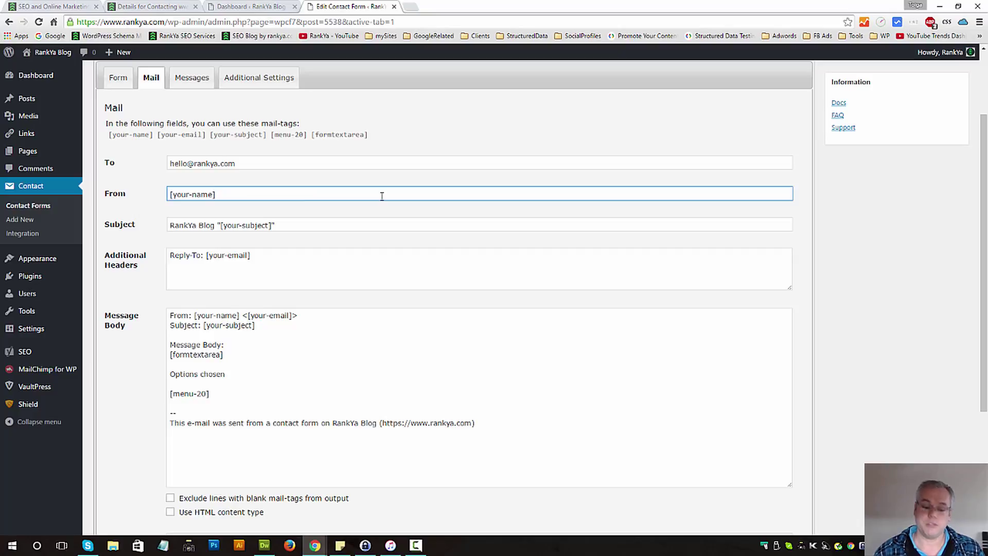
key(ctrl+z)
double_click(232, 194)
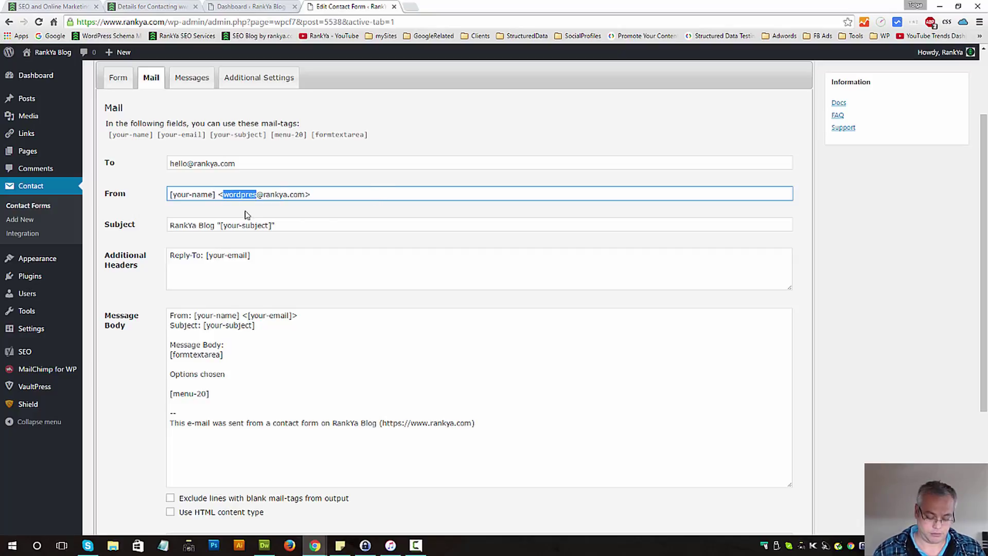
text(hello)
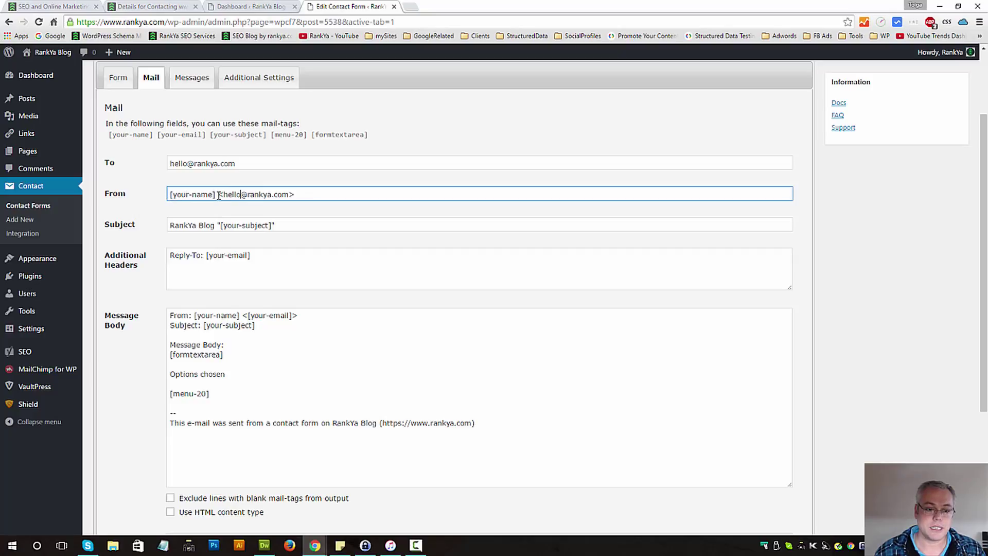
drag(219, 194, 135, 188)
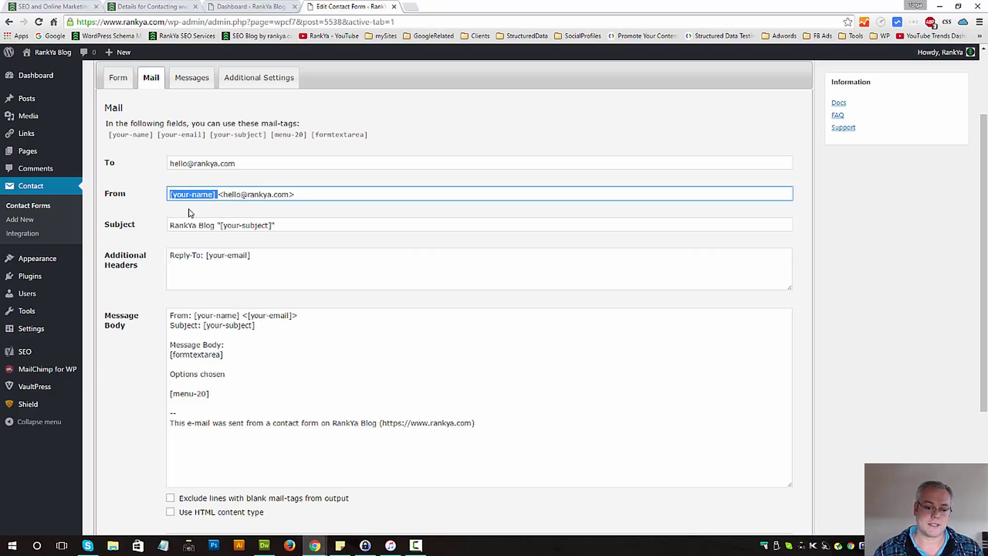
- Confirm the mail body uses the [formtextarea] and [menu-20] mail-tags
click(291, 354)
double_click(205, 354)
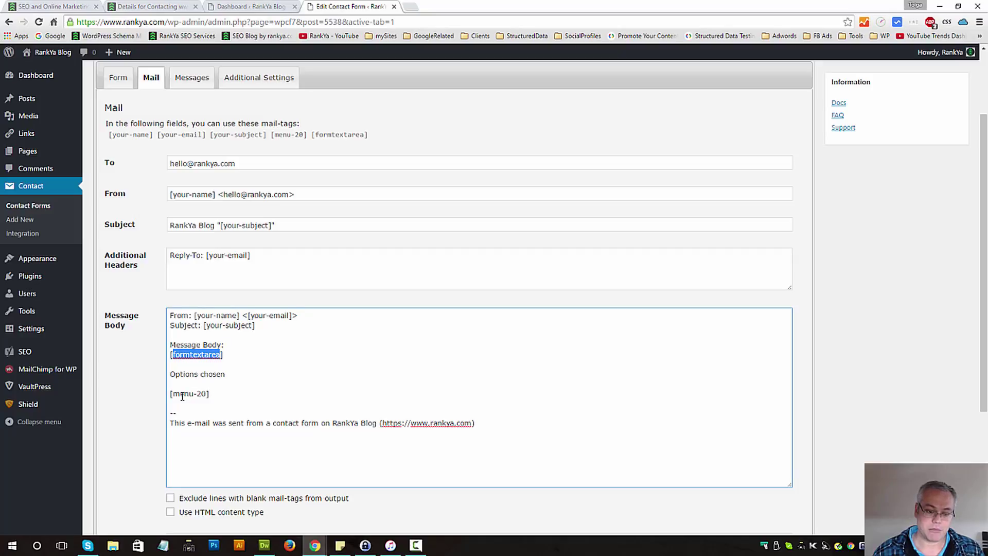
drag(176, 395, 207, 395)
click(264, 403)
- Back in the Form tab, check the formtextarea and menu-20 field names match
click(118, 77)
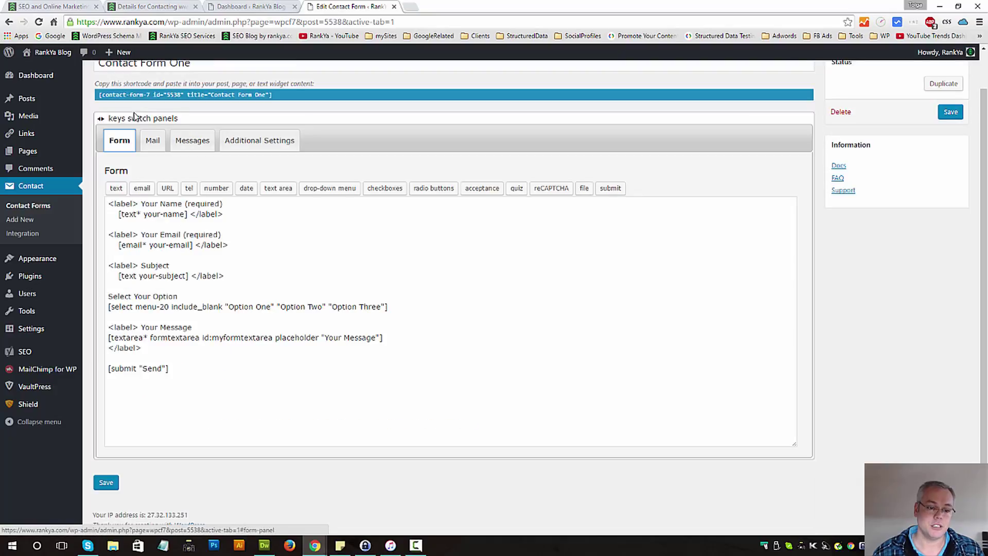
double_click(174, 338)
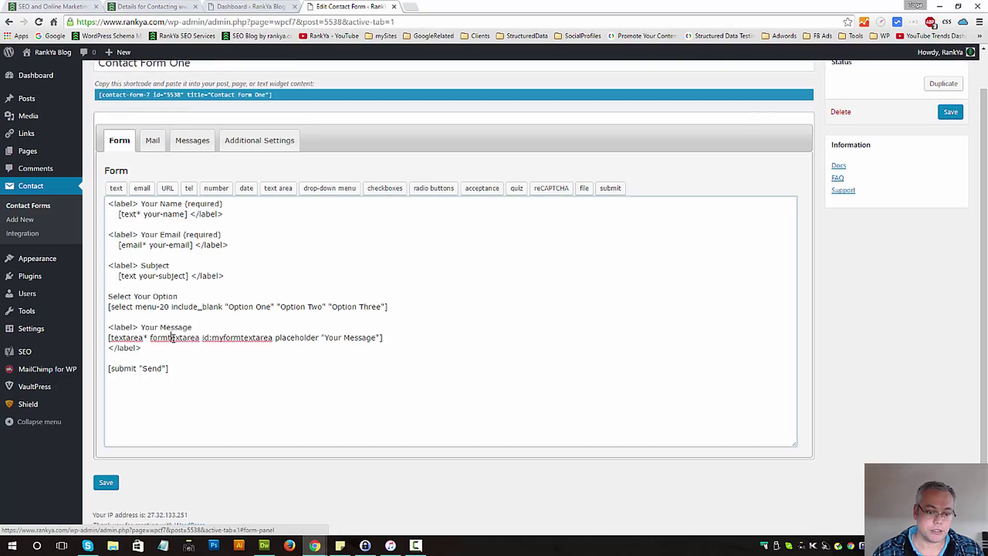
double_click(149, 308)
drag(169, 307, 186, 278)
click(138, 277)
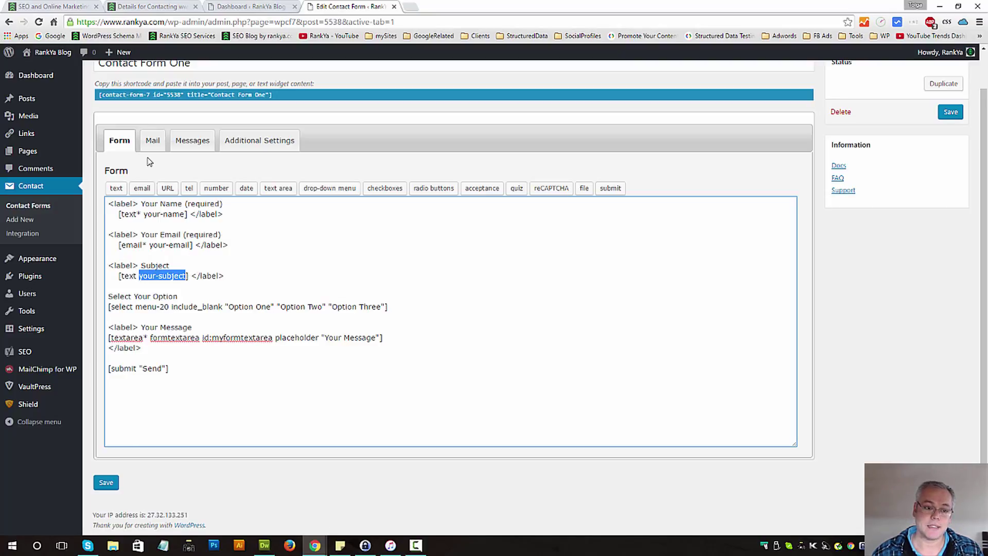
- Delete the '--' separator and 'This e-mail was sent from a contact form on' from the mail body, then save
click(151, 140)
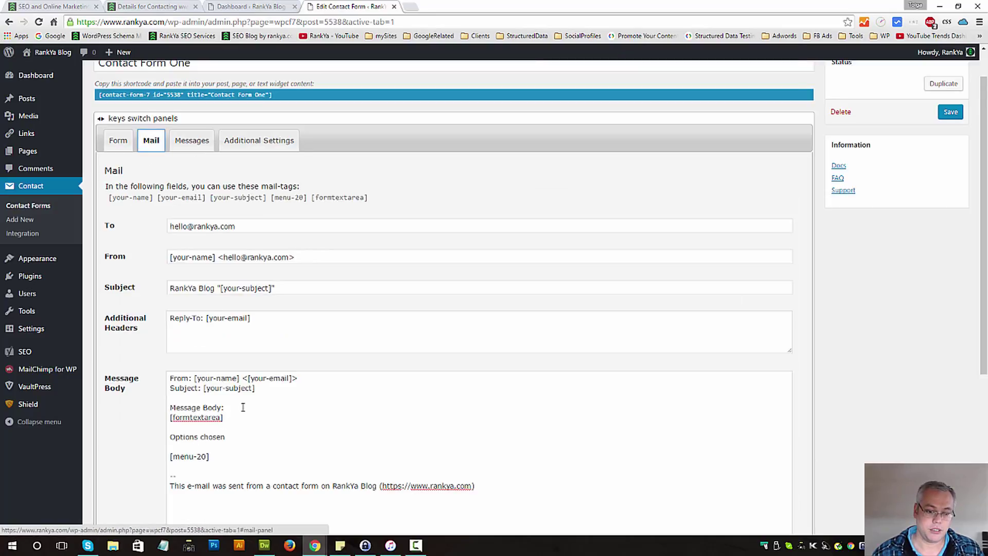
drag(260, 388, 204, 388)
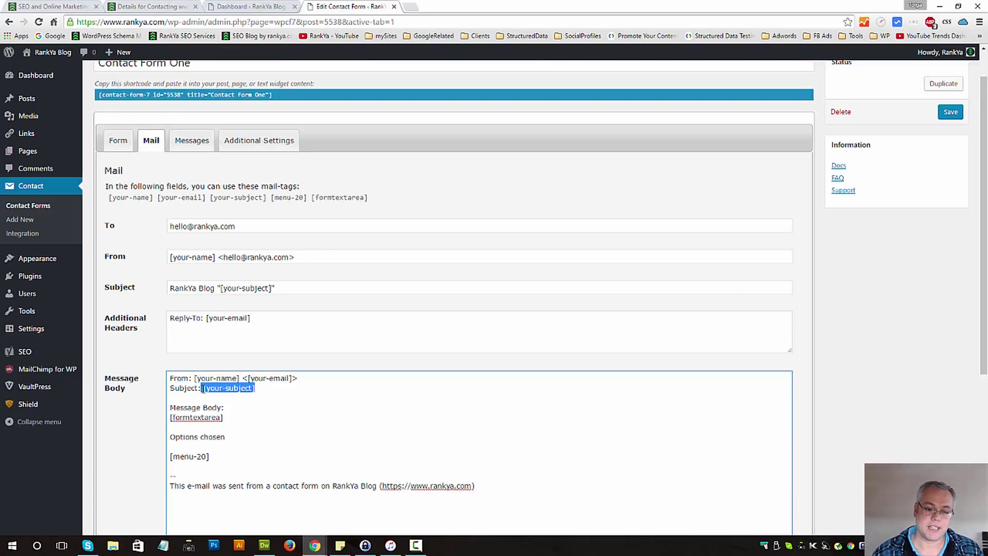
click(272, 397)
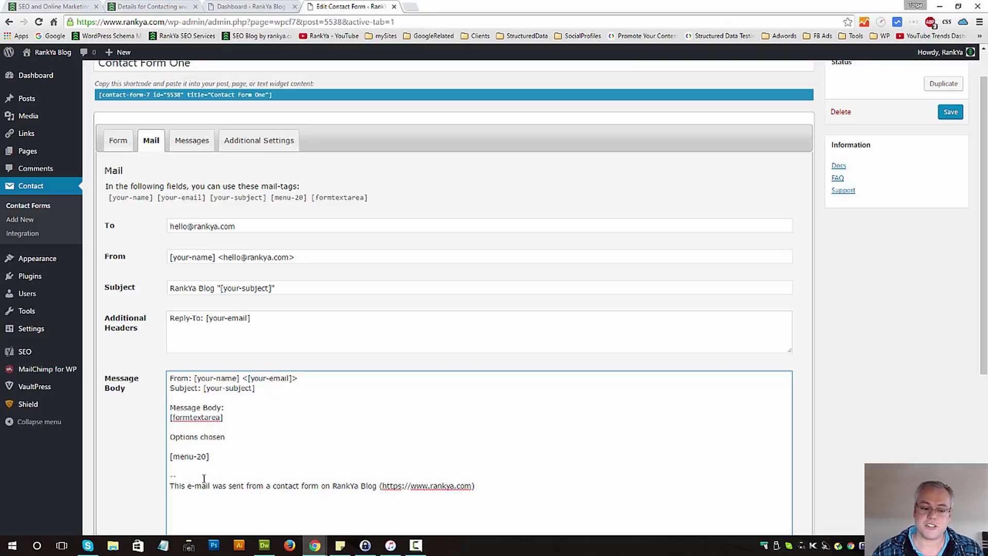
drag(196, 485, 169, 485)
click(223, 486)
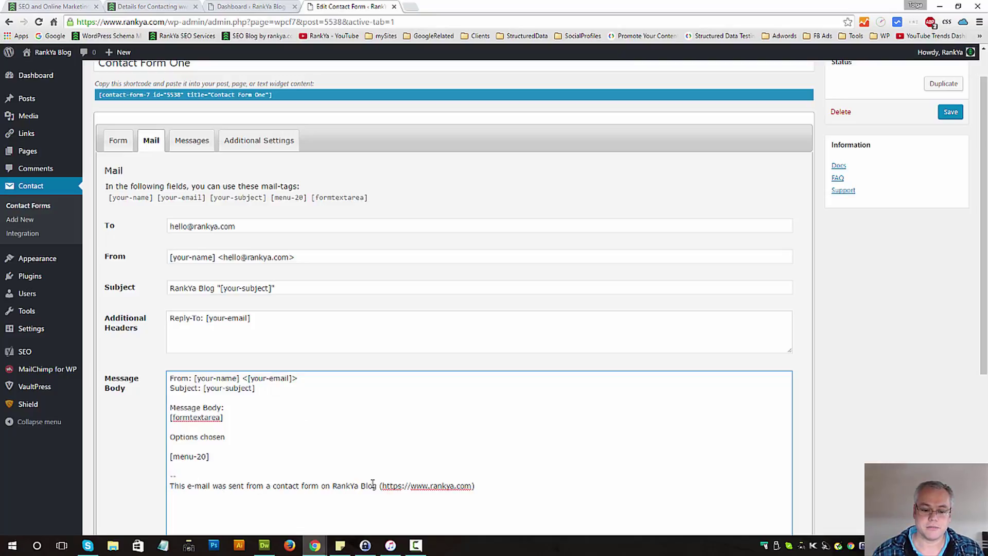
drag(332, 485, 155, 468)
key(BackSpace)
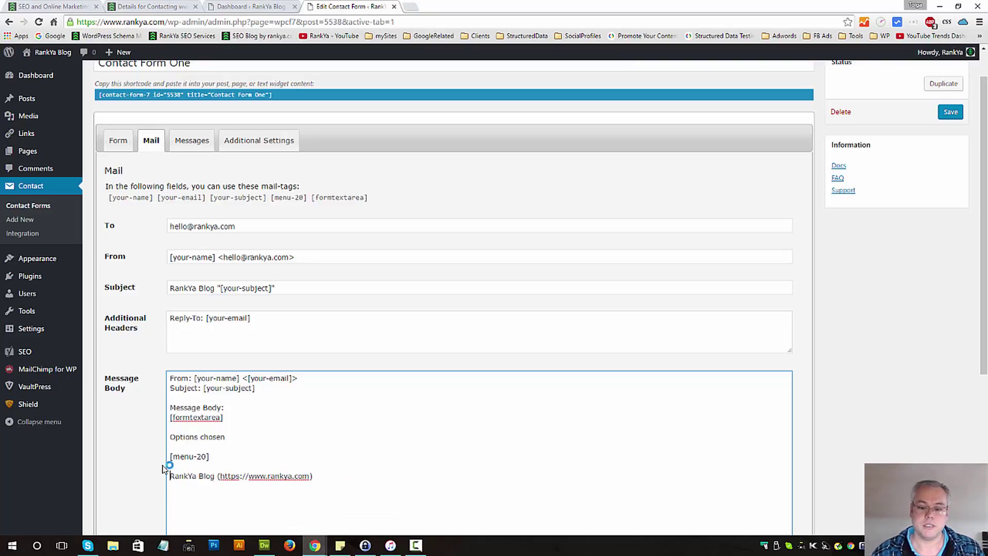
click(950, 113)
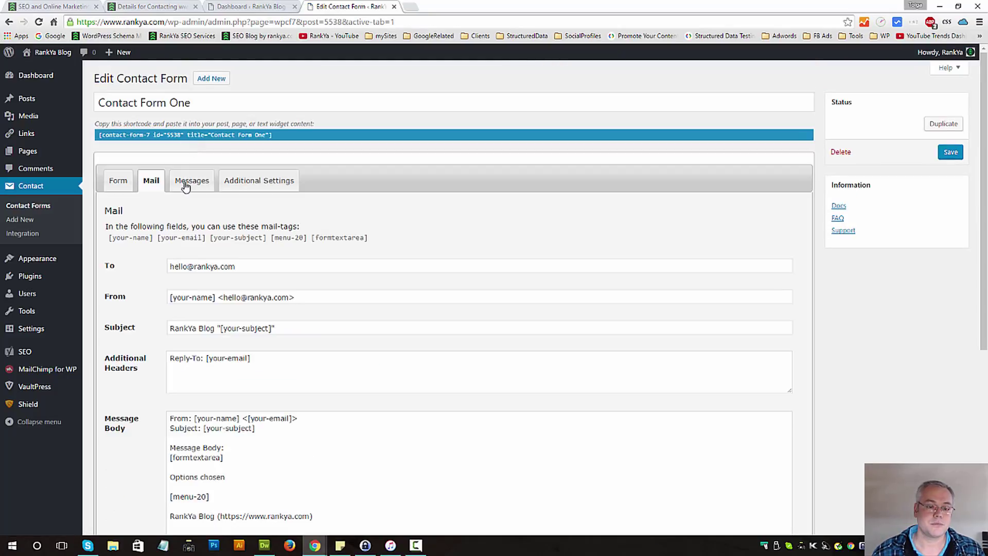
- In the sent-successfully message, replace 'Thank you for your message.' with 'Oops.'
click(186, 185)
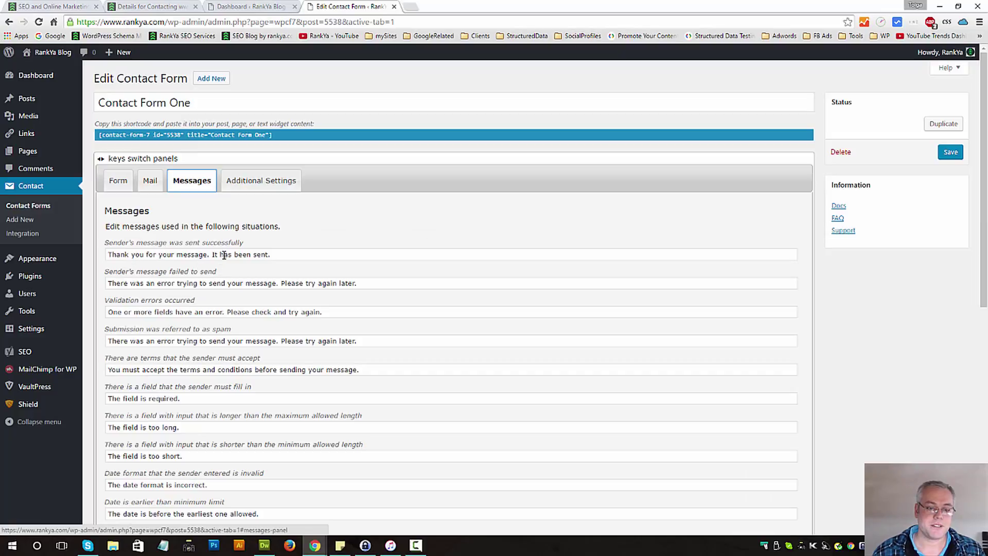
drag(210, 255, 106, 255)
text(O)
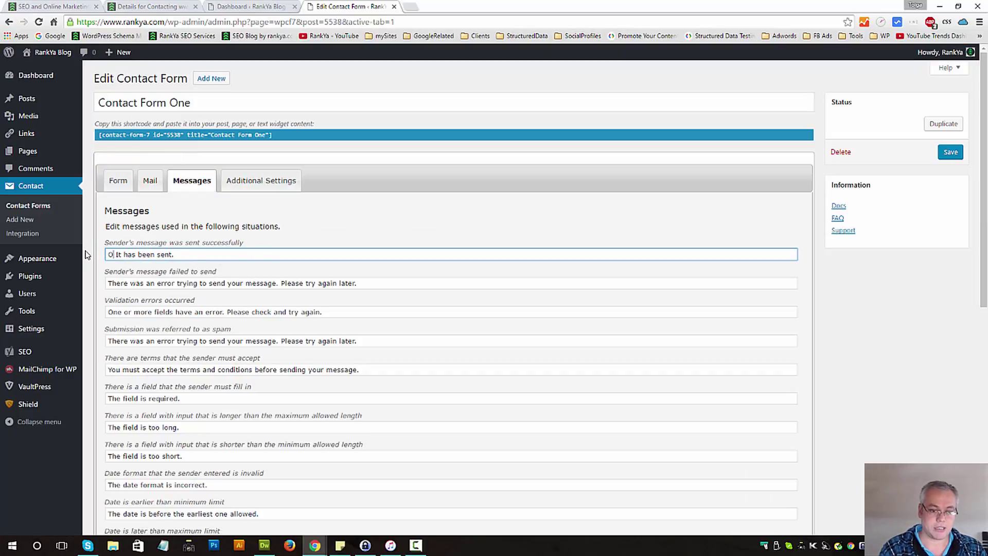
text(ops)
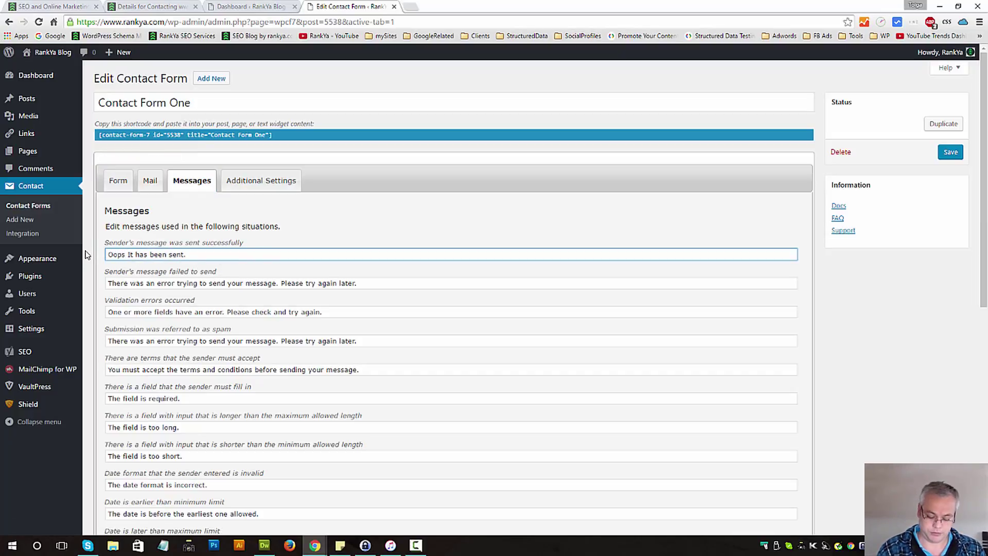
text(.)
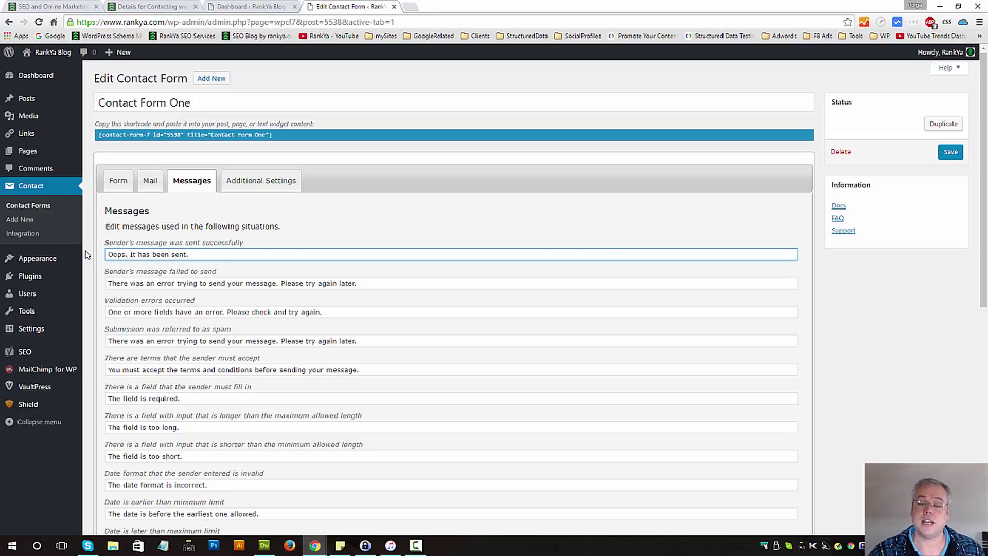
- View the empty Additional Settings panel and its documentation, then save the form
click(254, 187)
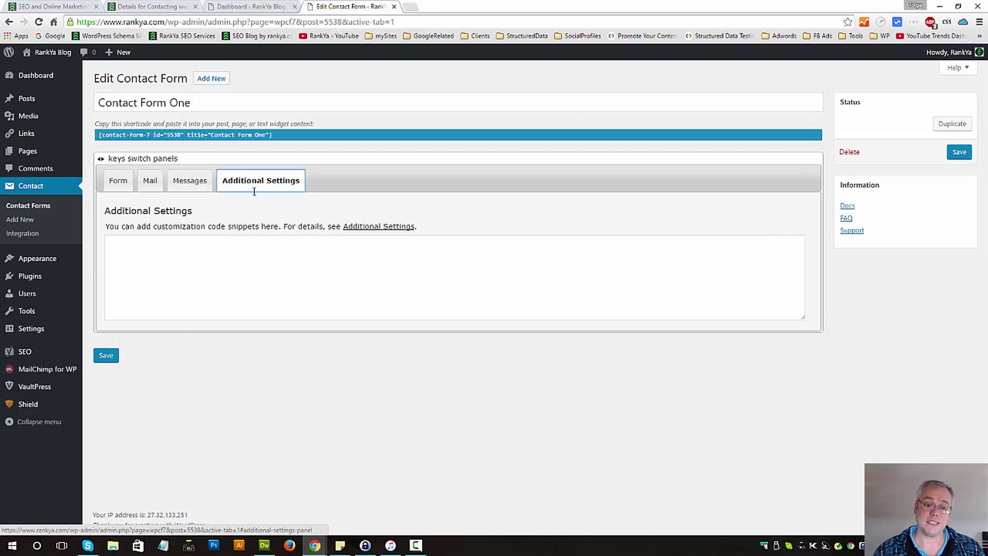
ctrl+click(357, 227)
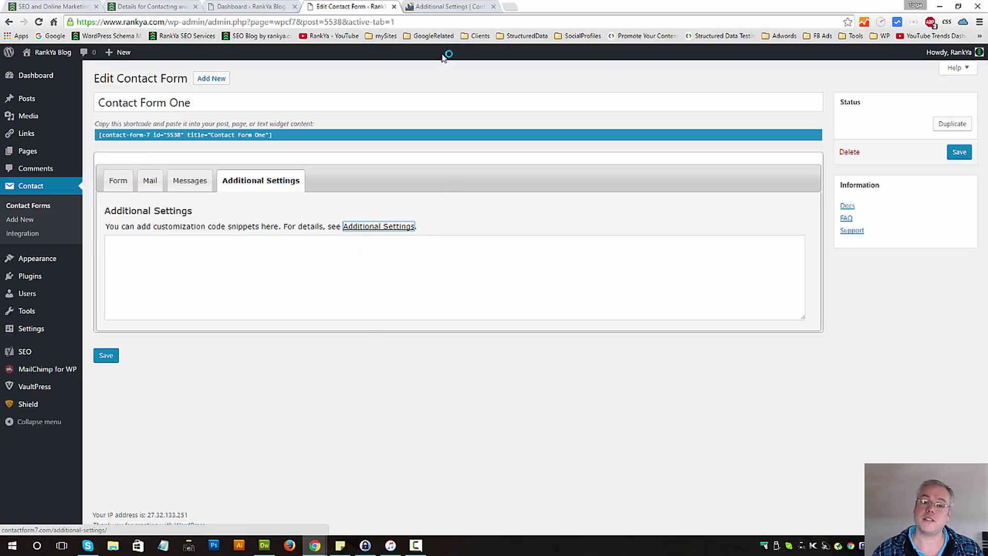
click(493, 6)
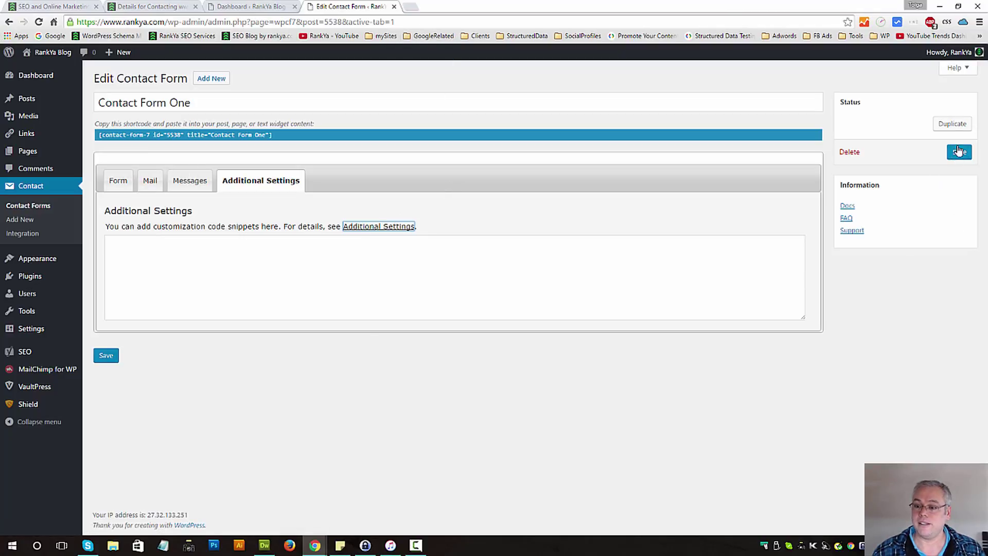
click(958, 151)
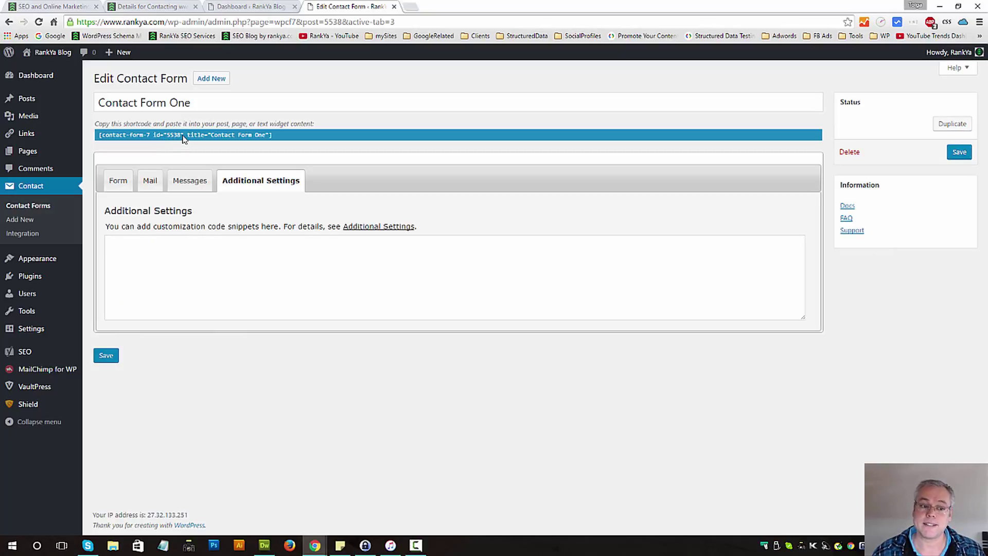
- Copy the form's contact-form-7 shortcode
click(183, 137)
right_click(206, 137)
click(209, 146)
- Back in the Form template, highlight the menu-20 dropdown and message textarea lines
click(118, 180)
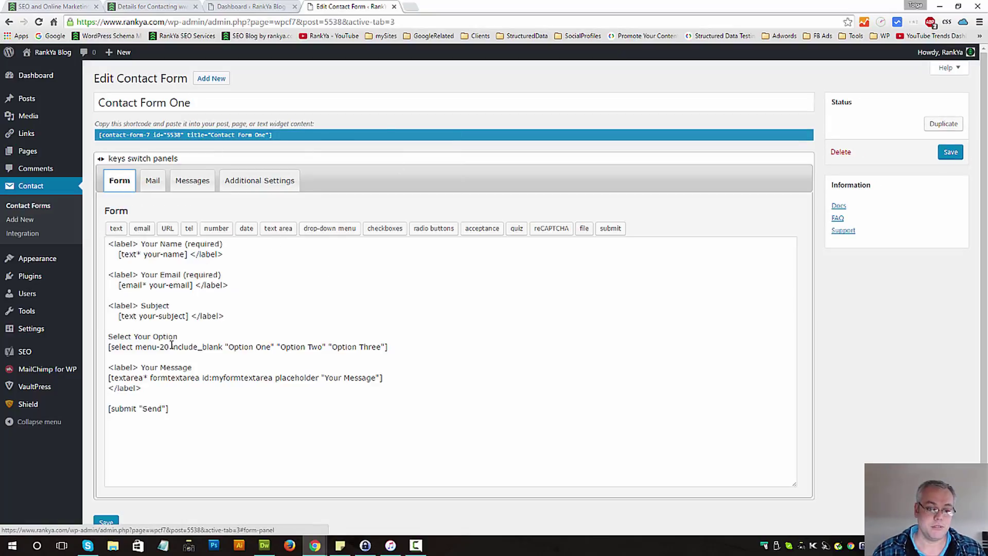
click(147, 347)
triple_click(153, 347)
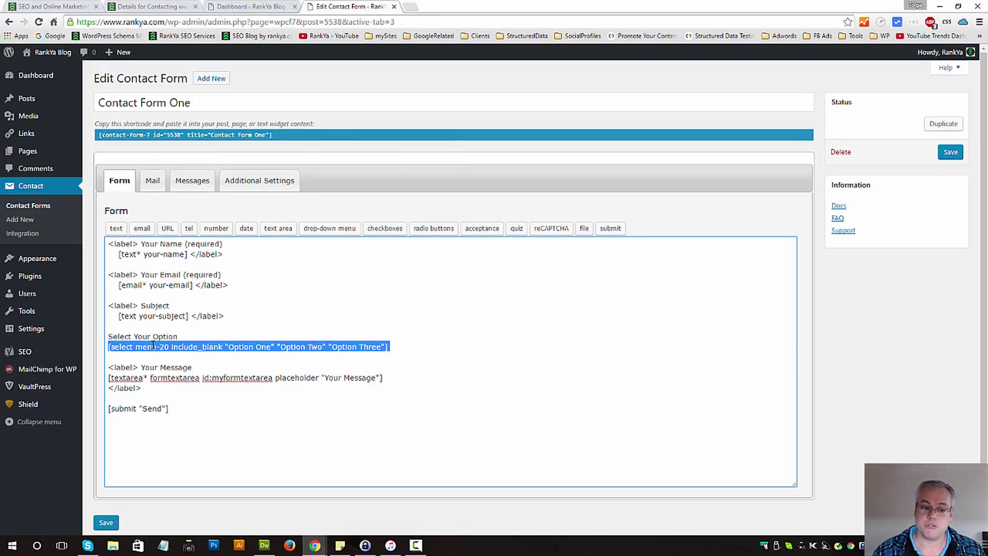
triple_click(169, 377)
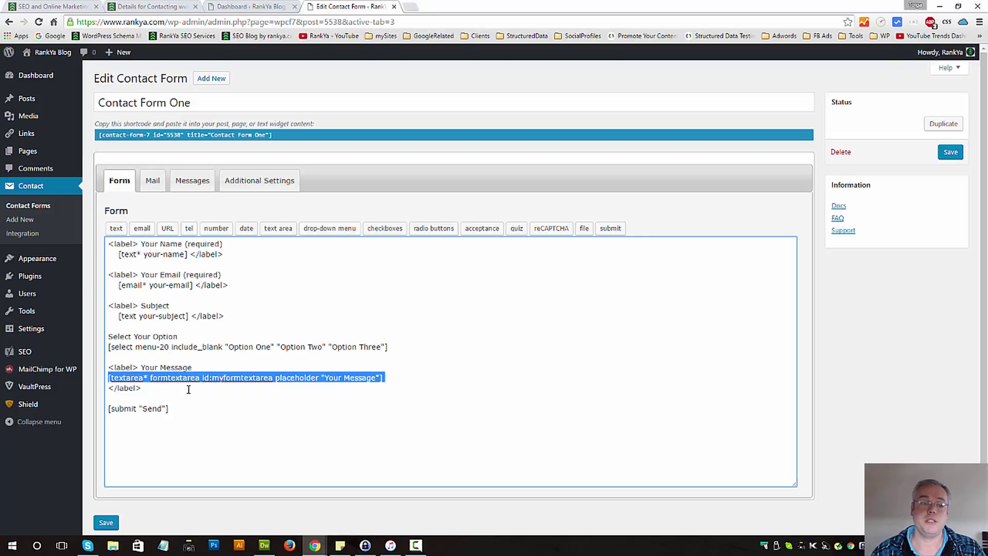
click(434, 353)
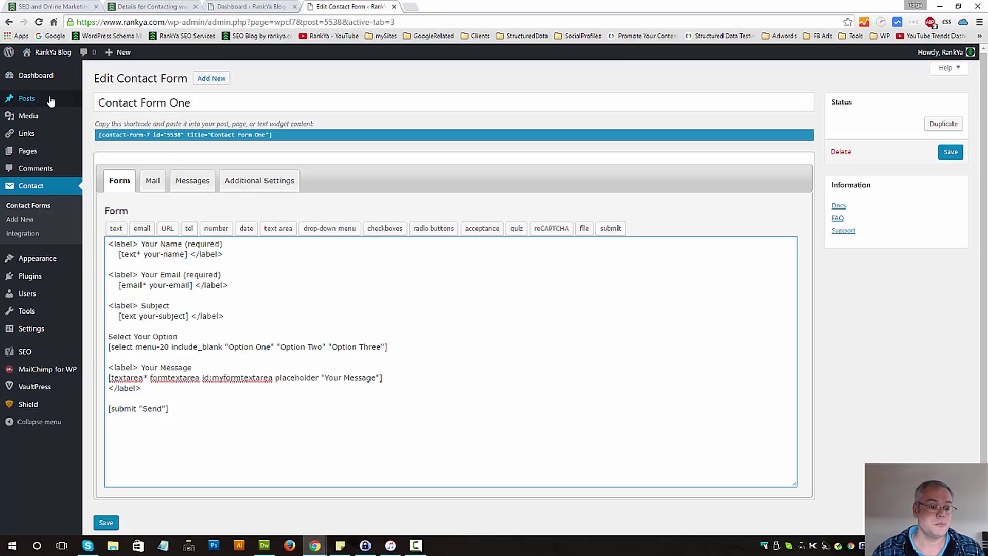
- Open the My Sample Contact Form page for editing with the cursor below its intro
middle_click(33, 152)
click(442, 7)
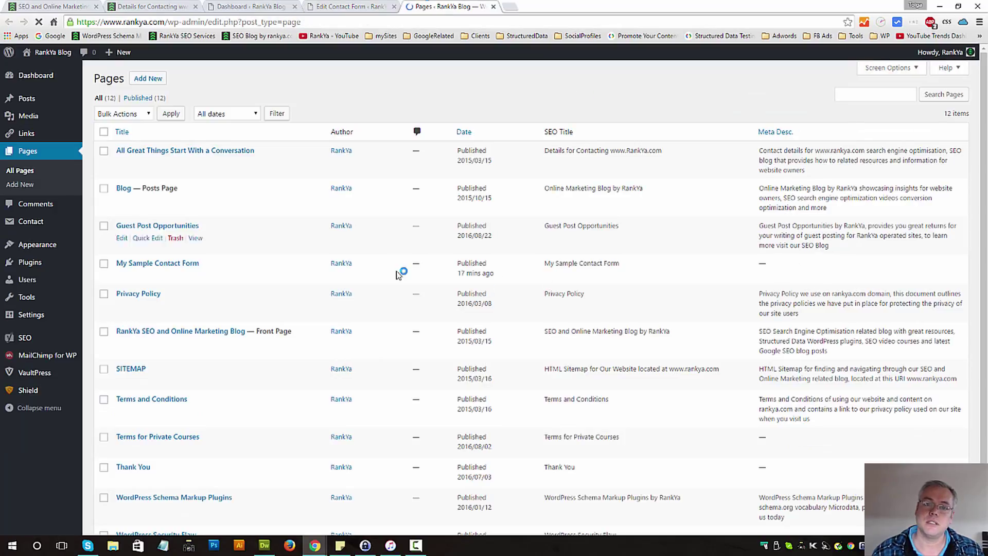
mouse_move(201, 270)
click(121, 276)
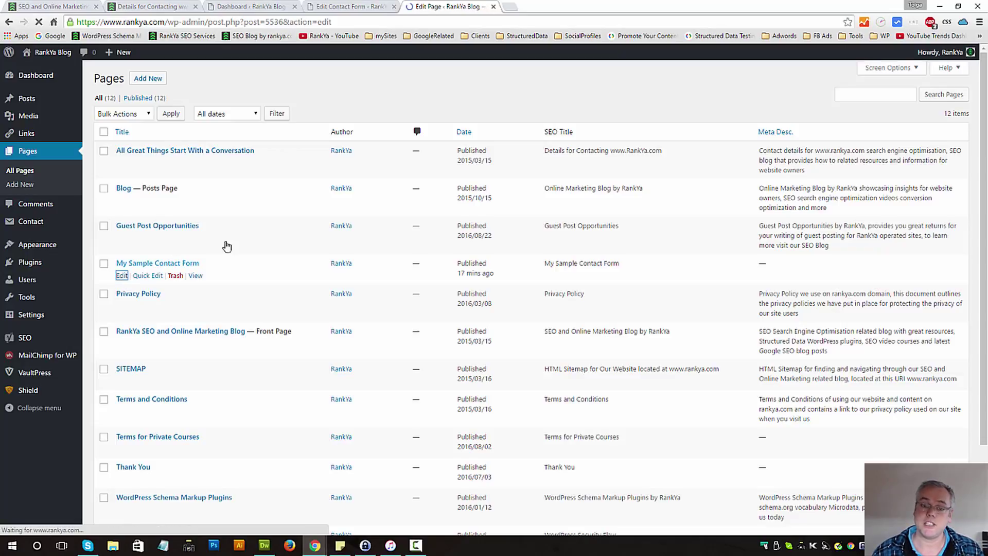
click(746, 193)
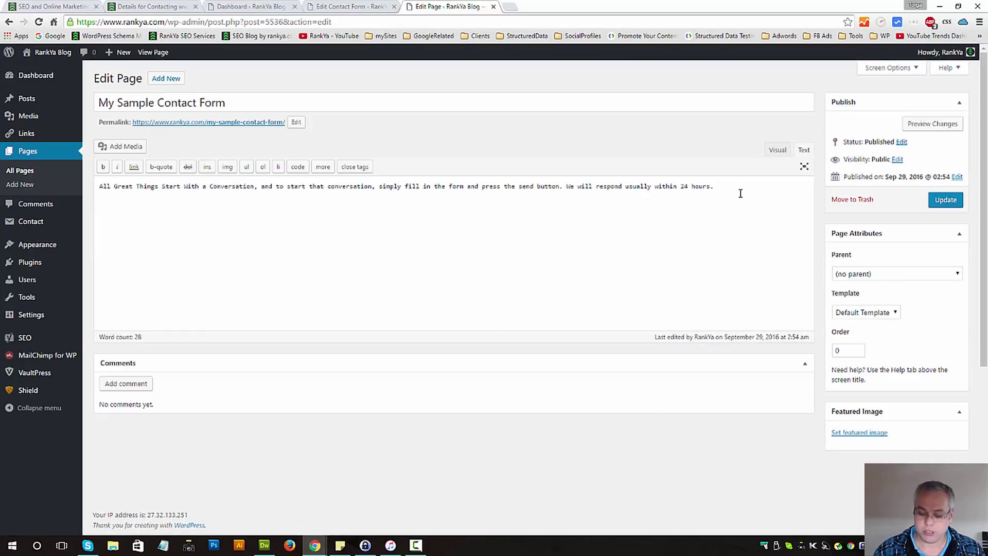
- Copy the Contact Form One shortcode from the form editor
click(370, 6)
right_click(202, 138)
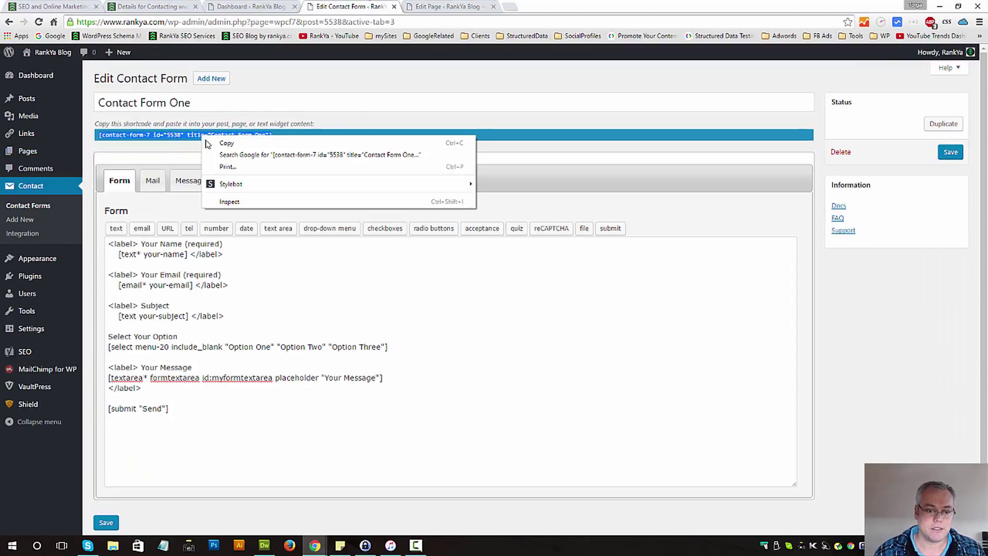
click(242, 140)
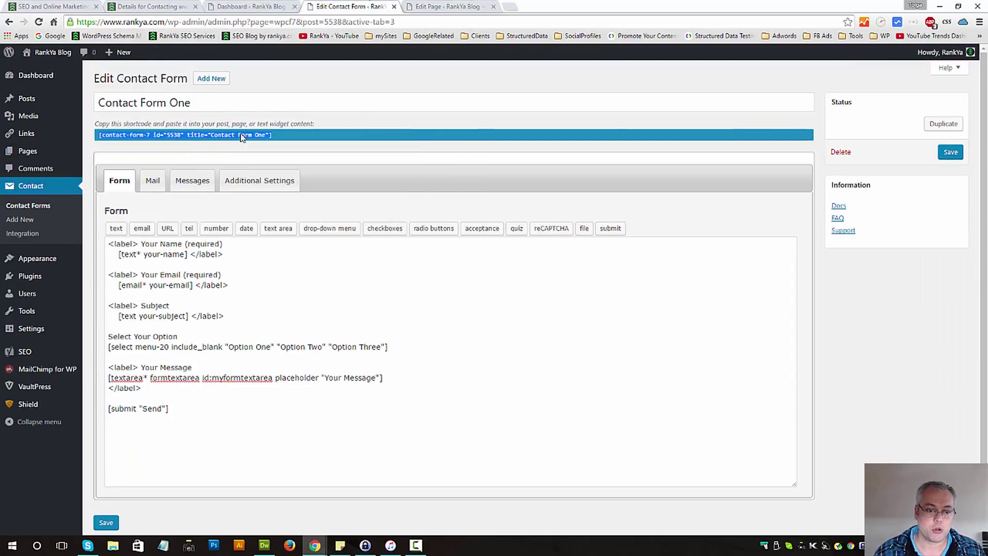
right_click(185, 137)
click(209, 143)
- Paste the shortcode below the page's intro text and update the page
click(440, 6)
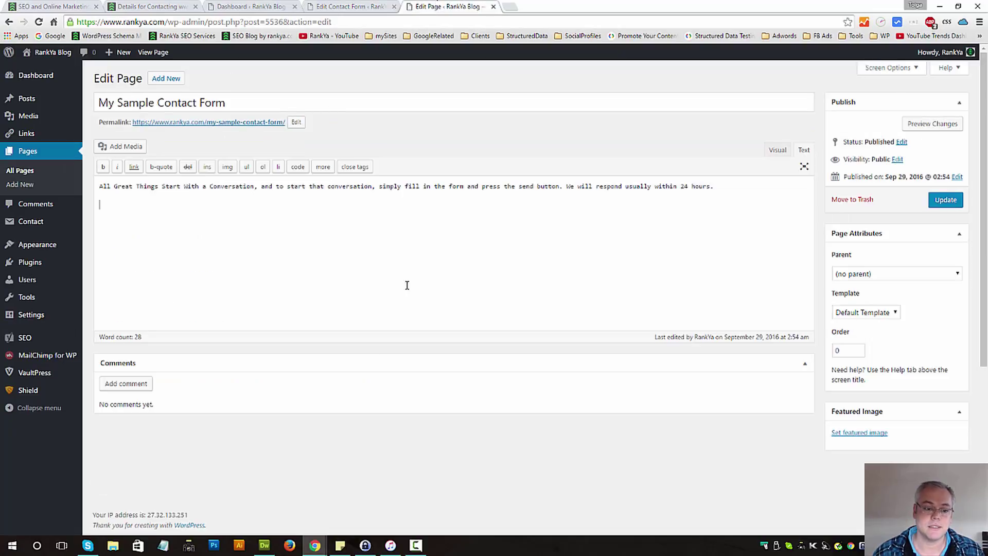
right_click(124, 209)
click(149, 269)
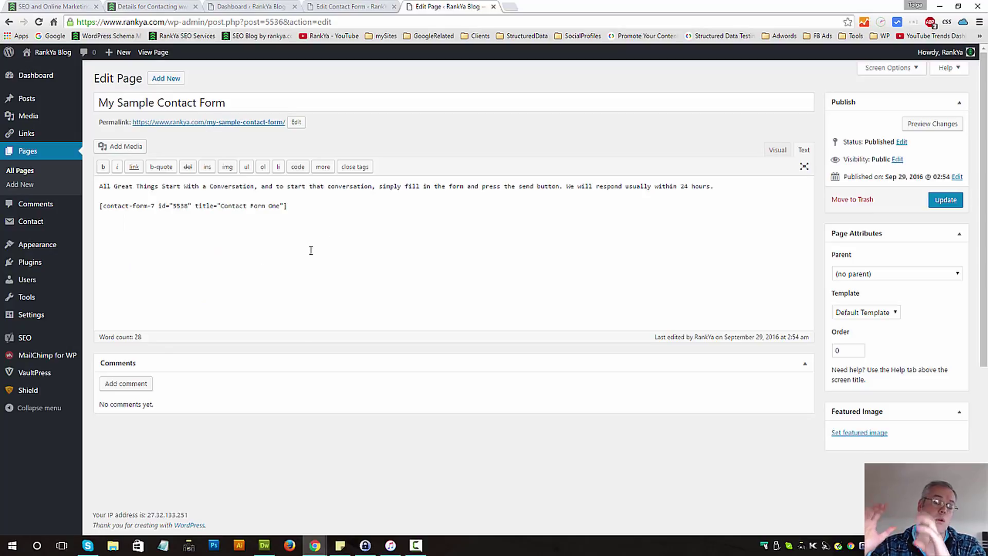
click(945, 200)
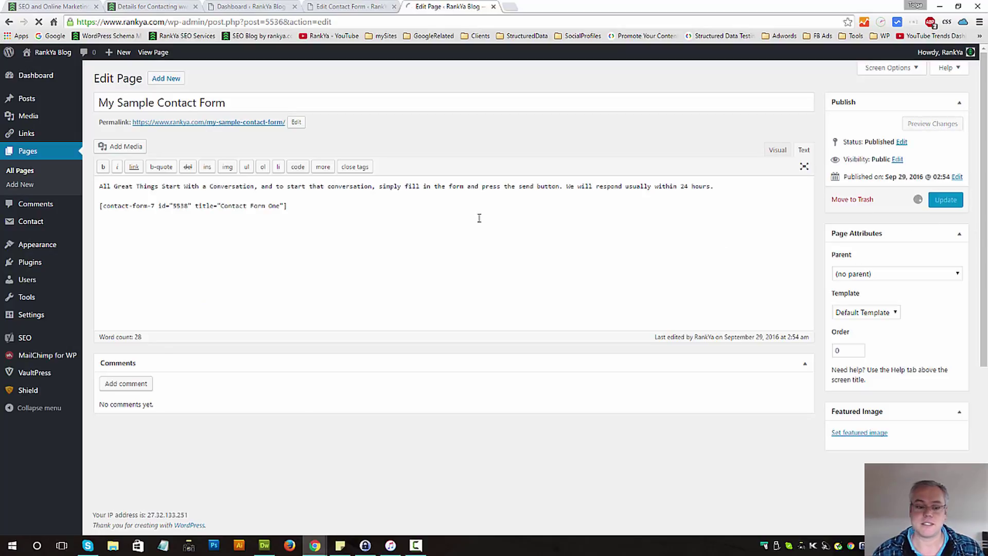
- Open the live contact page and enter a test name and e-mail address
ctrl+click(204, 123)
click(551, 7)
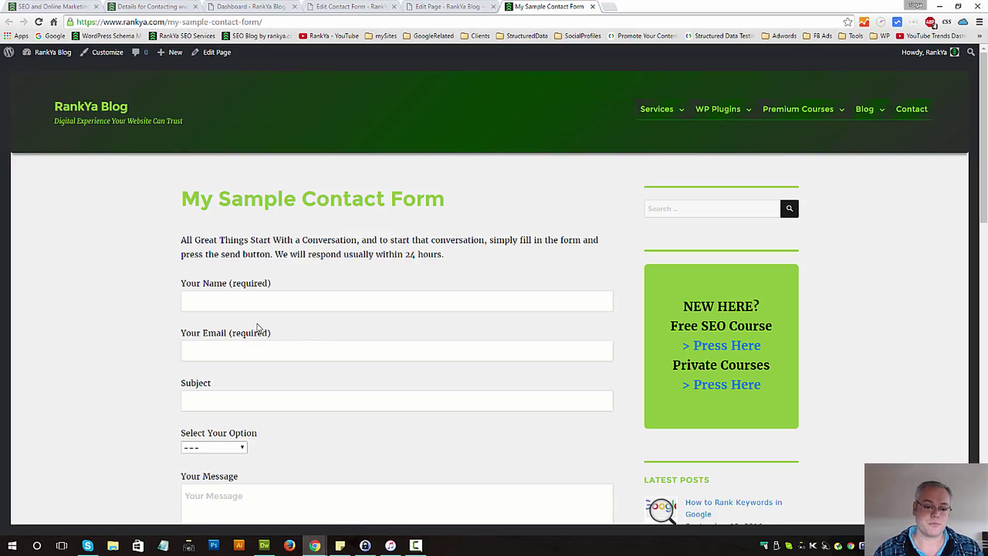
click(222, 301)
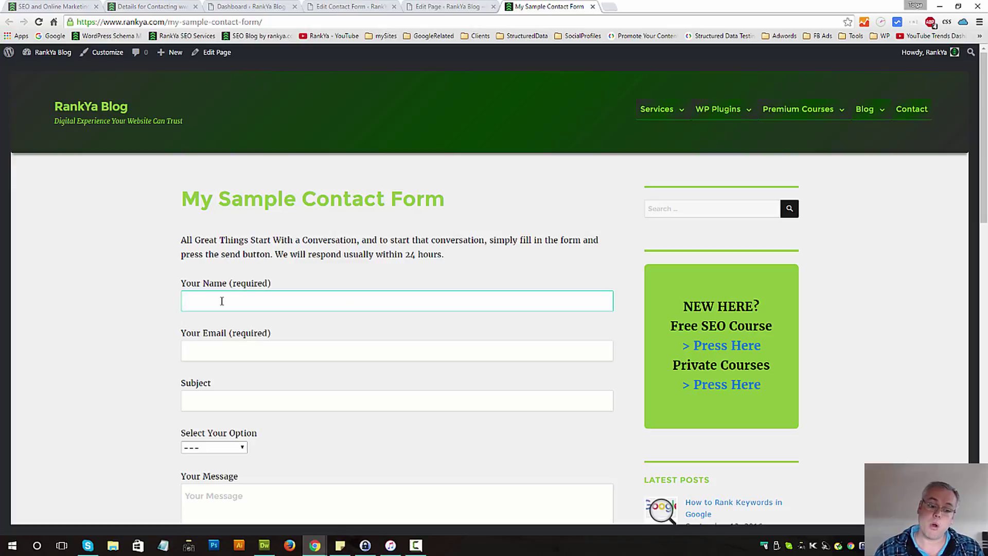
scroll(324, 283, down, 2)
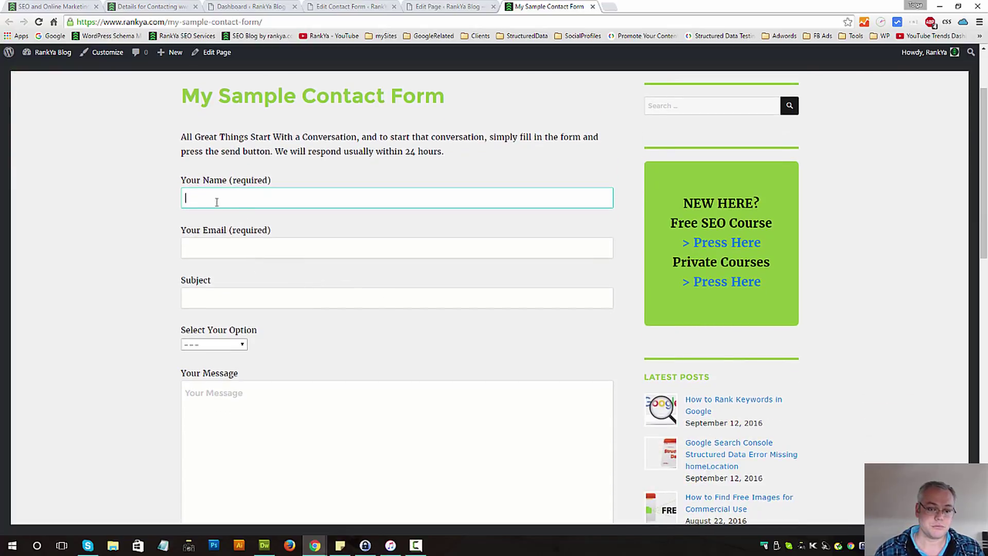
text(Tolga)
key(Tab)
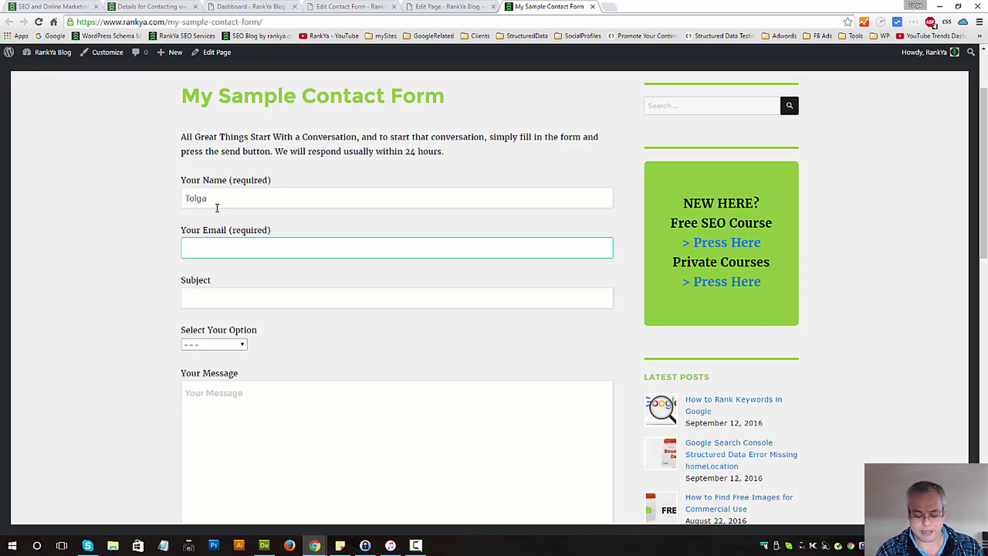
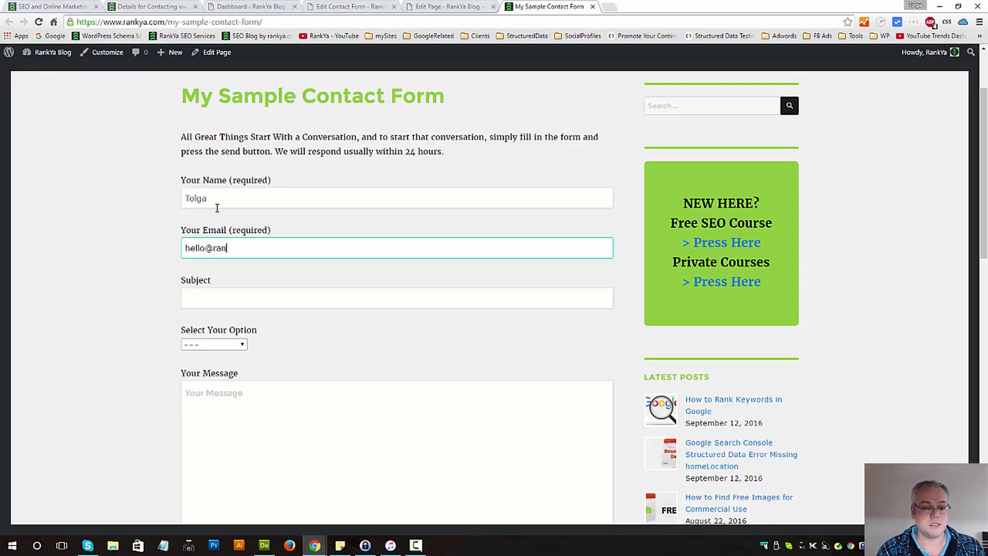
- Choose Option Two, write 'Hello World' in Your Message, and go back to the form editor
click(247, 298)
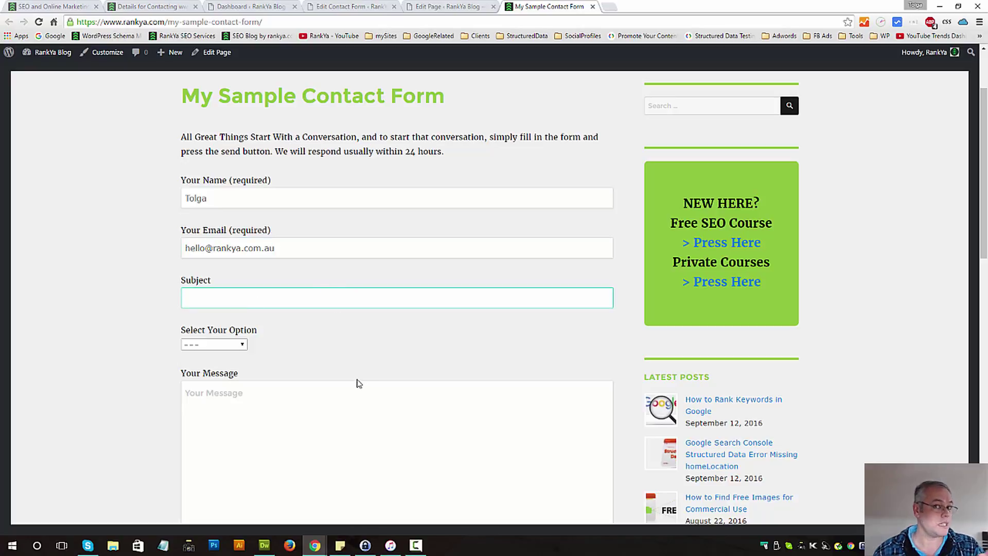
scroll(359, 383, down, 2)
click(242, 242)
click(234, 276)
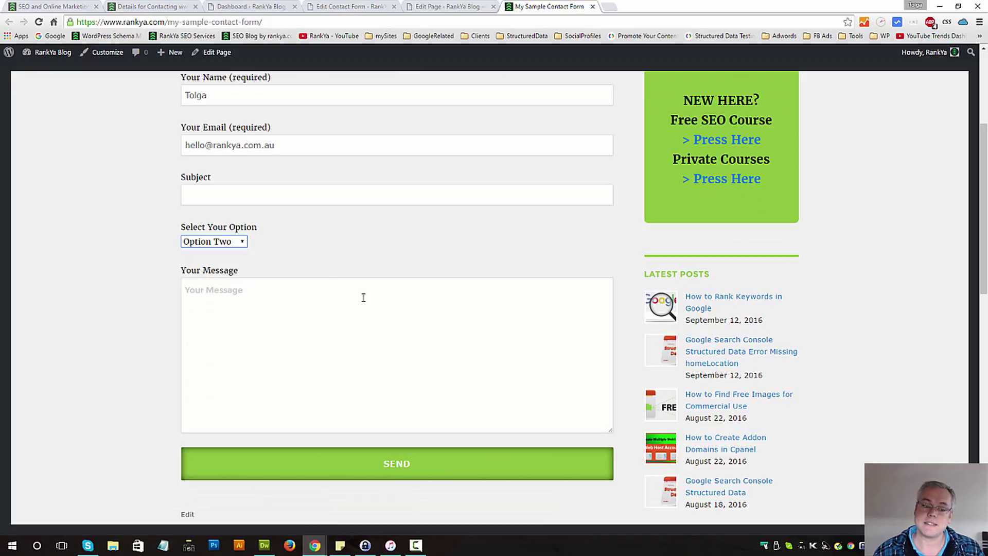
click(254, 313)
text(Hello Wo)
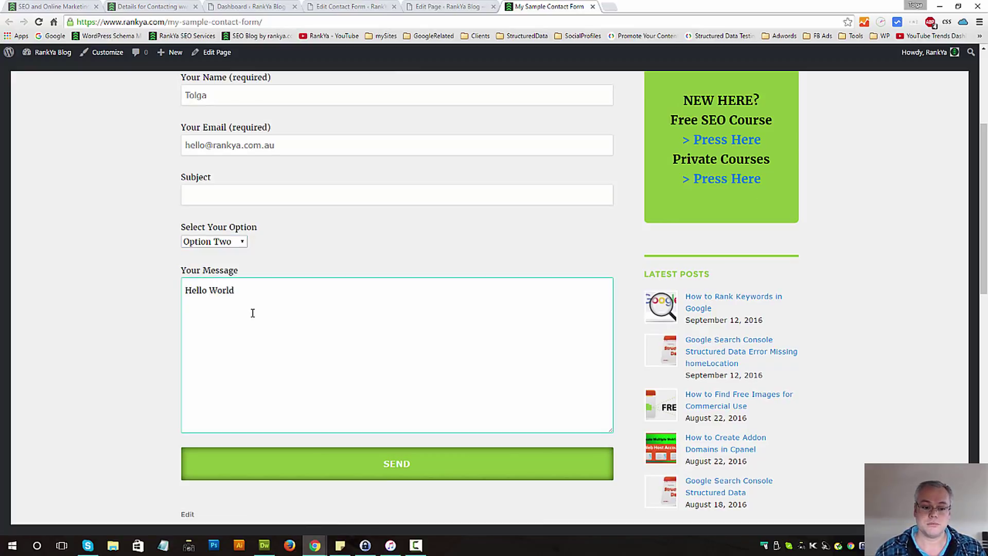
text(rld)
drag(182, 270, 262, 271)
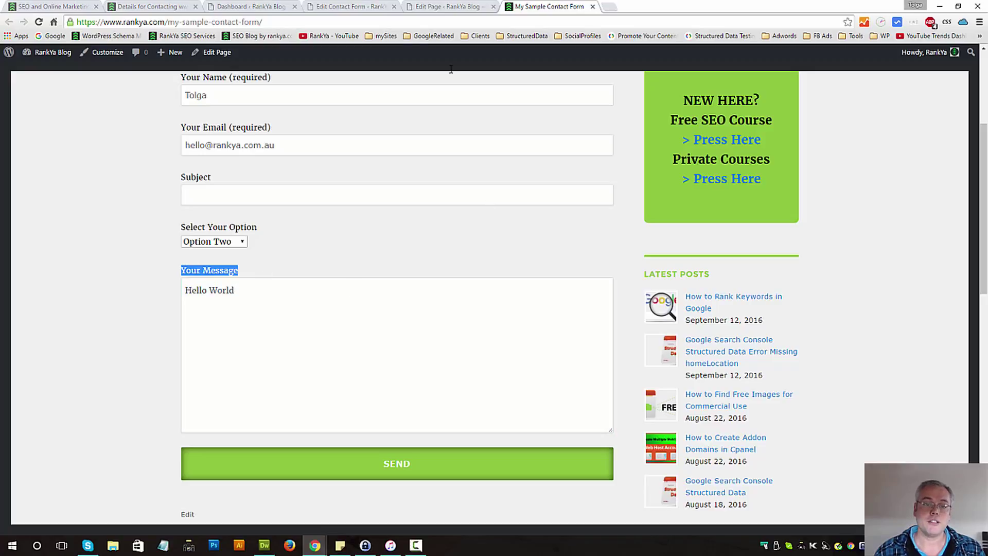
click(361, 6)
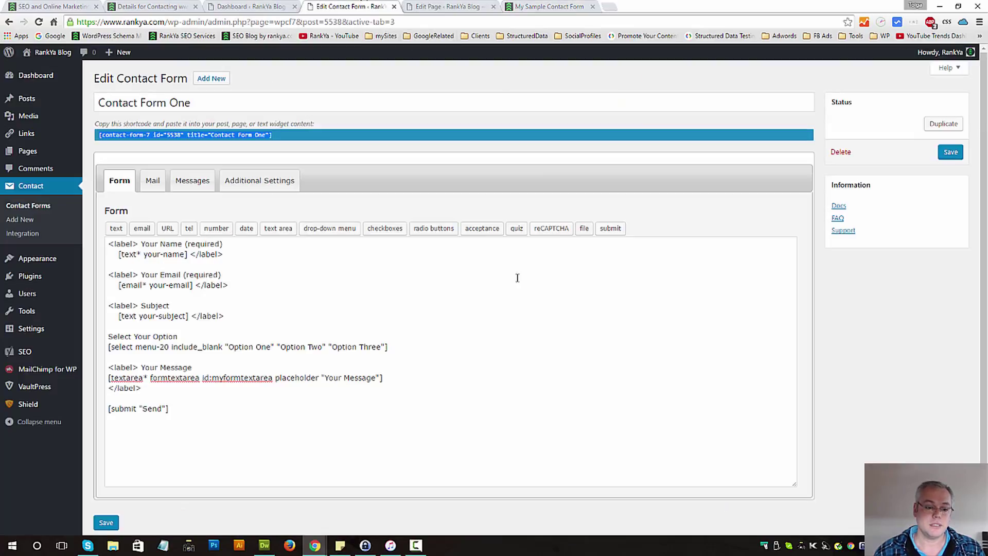
- Copy '(required)' from the email label, paste it after 'Your Message', and save the form
click(193, 367)
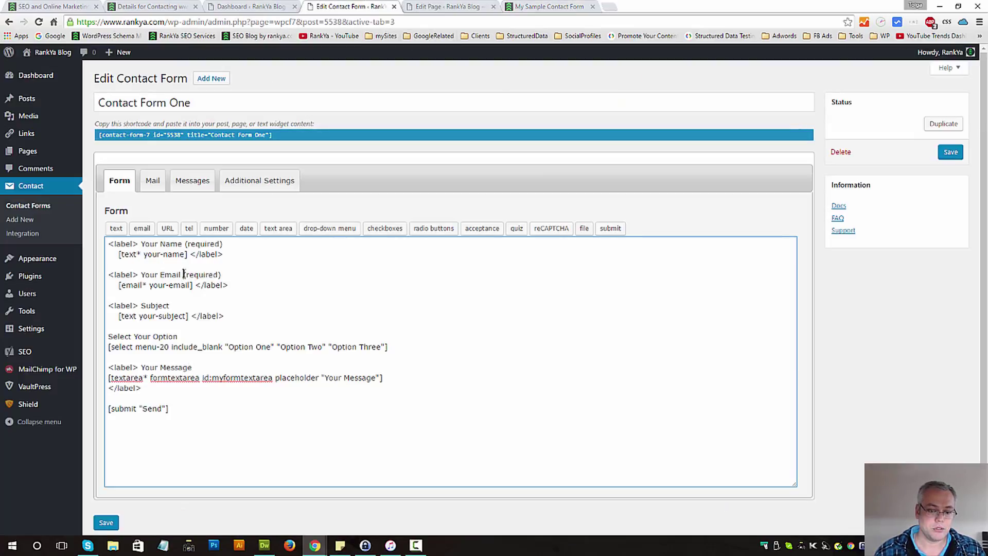
drag(184, 274, 247, 274)
click(218, 367)
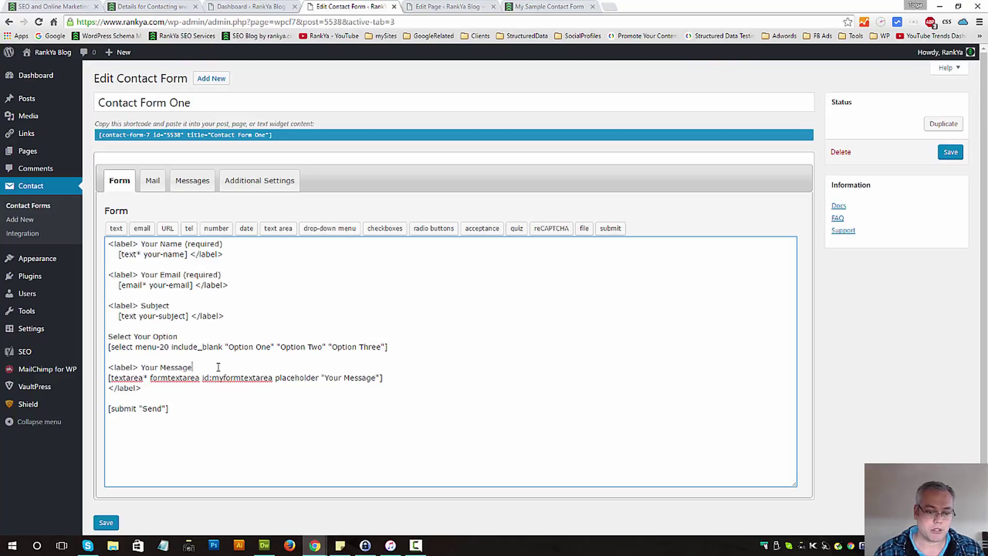
key(ctrl+v)
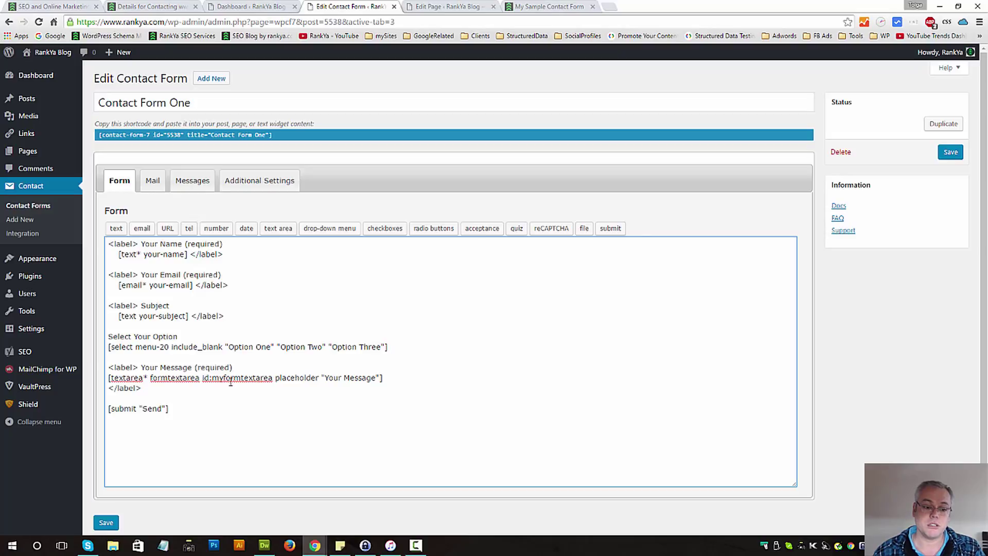
click(106, 522)
- Reload the live contact page and confirm the label reads 'Your Message (required)'
click(528, 5)
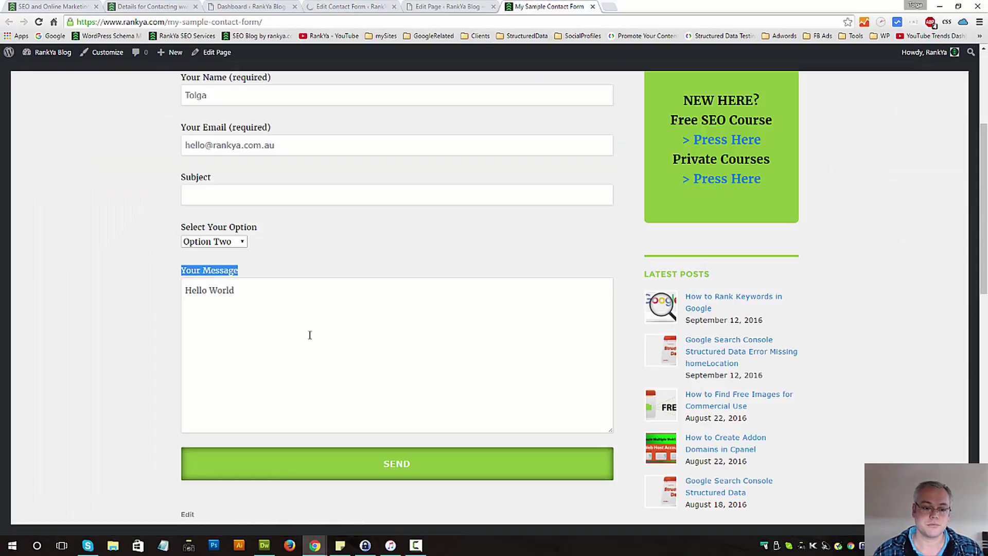
click(273, 300)
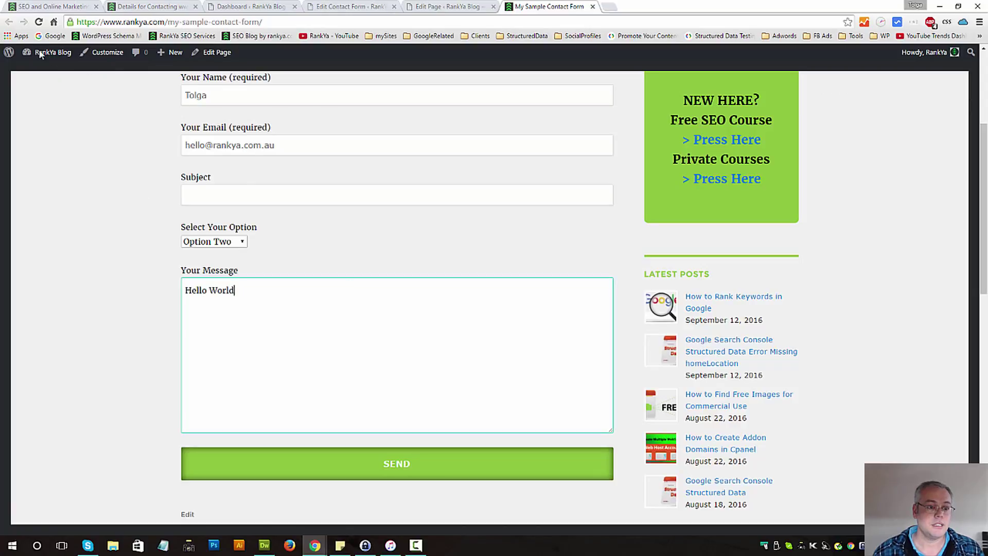
click(39, 21)
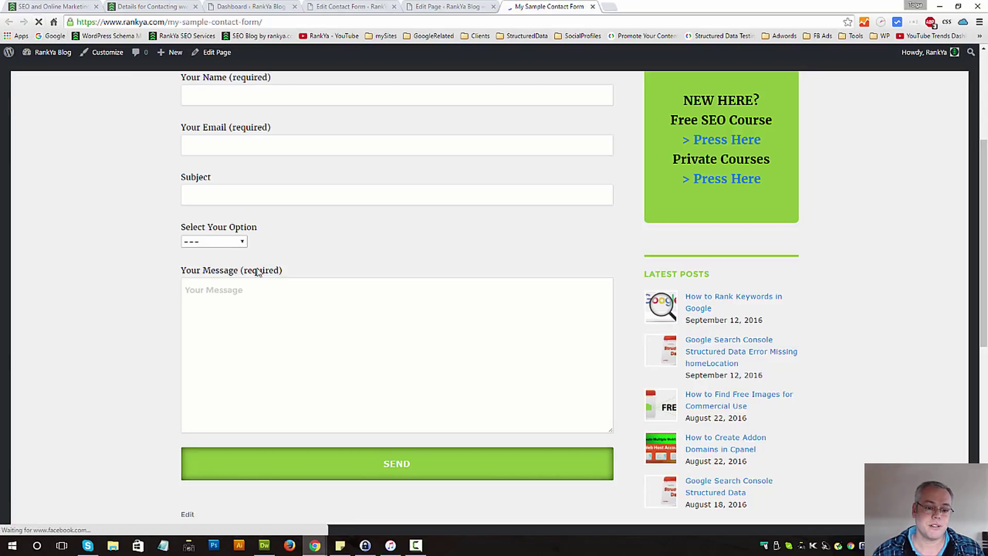
double_click(259, 270)
click(391, 333)
- Enter a test name and e-mail address in the live contact form
click(200, 298)
text(Tolga)
key(Tab)
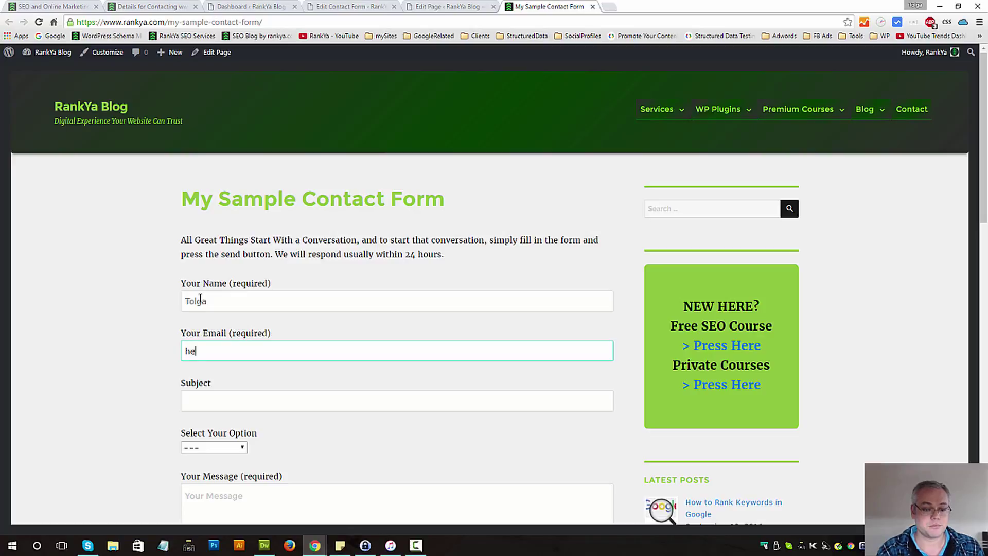
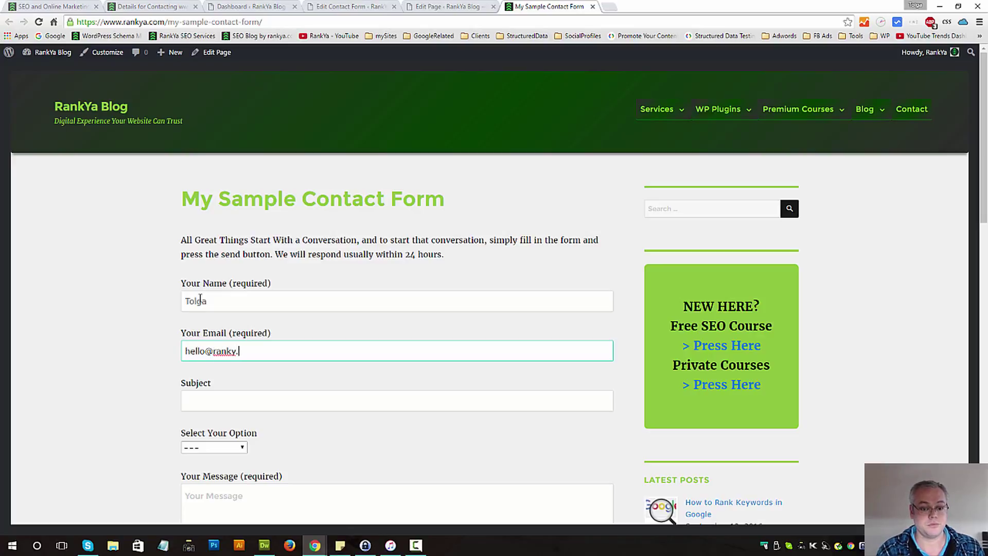
key(Tab)
- Choose Option Two, type 'Hello World', and send, getting 'Oops. It has been sent.'
click(214, 447)
click(206, 474)
scroll(194, 261, down, 4)
click(200, 310)
text(Hello World)
scroll(391, 346, down, 2)
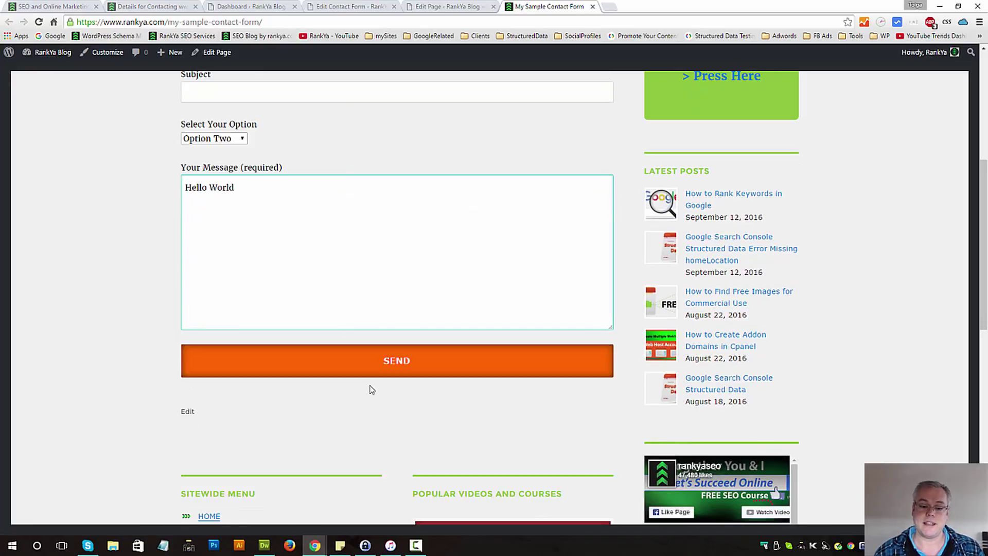
click(404, 376)
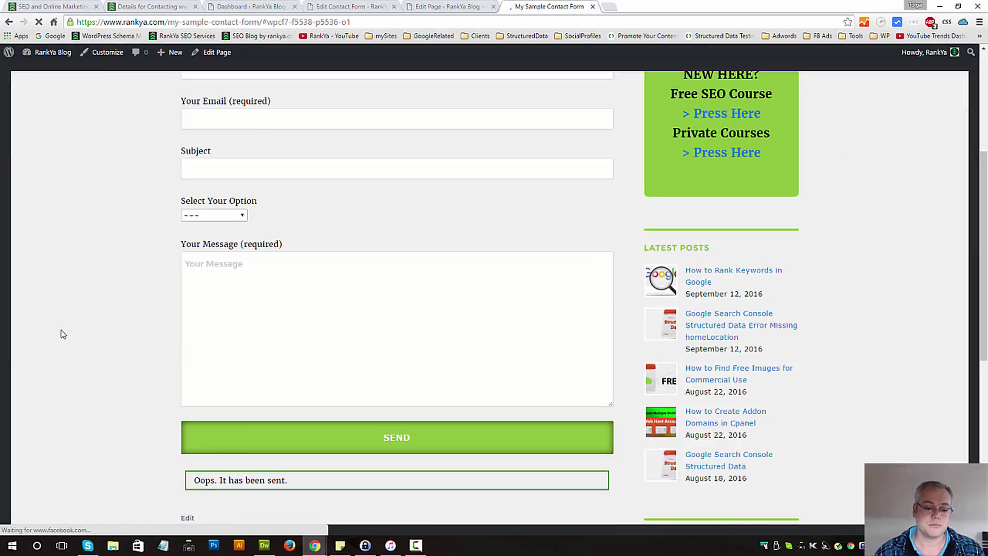
scroll(62, 333, down, 2)
drag(220, 378, 309, 384)
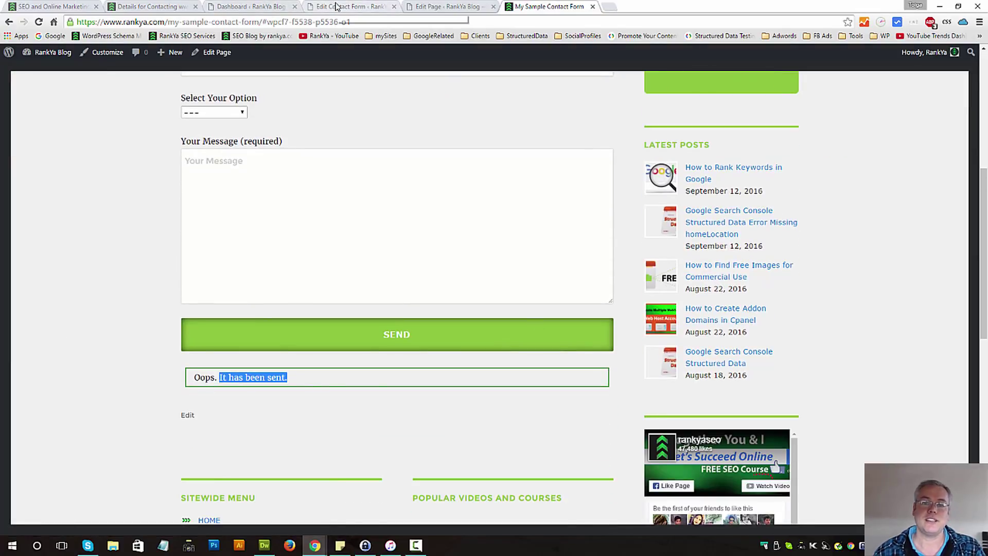
click(336, 7)
click(192, 181)
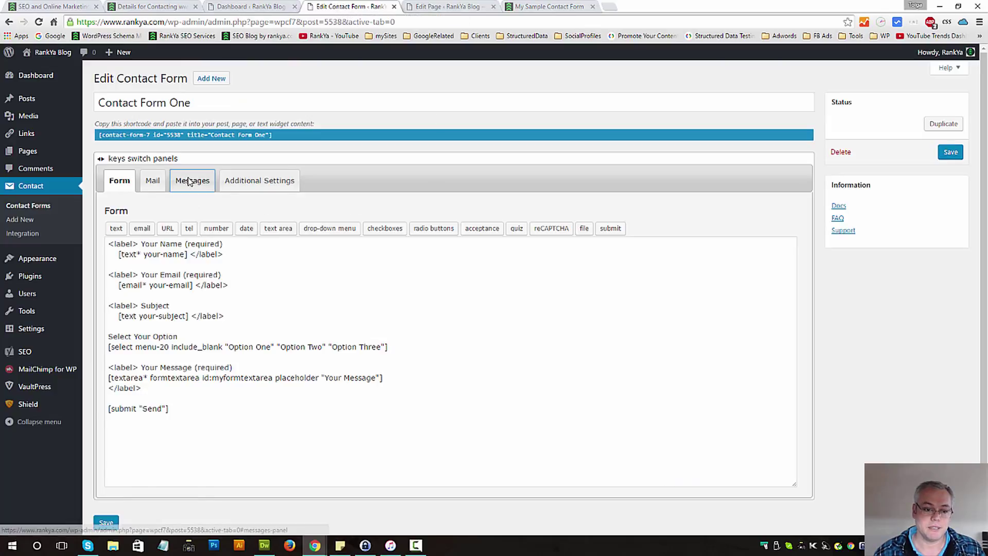
triple_click(124, 257)
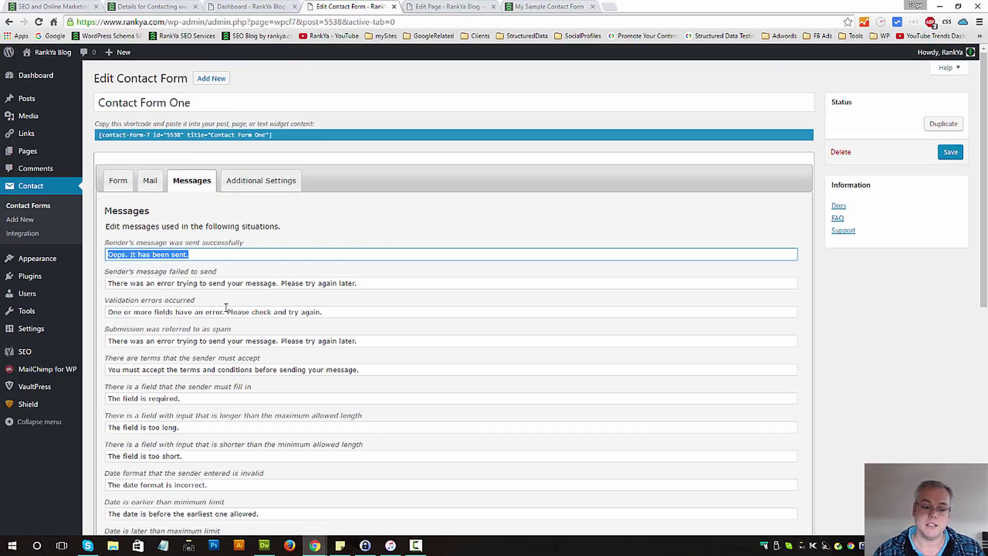
scroll(162, 345, down, 4)
scroll(299, 365, up, 4)
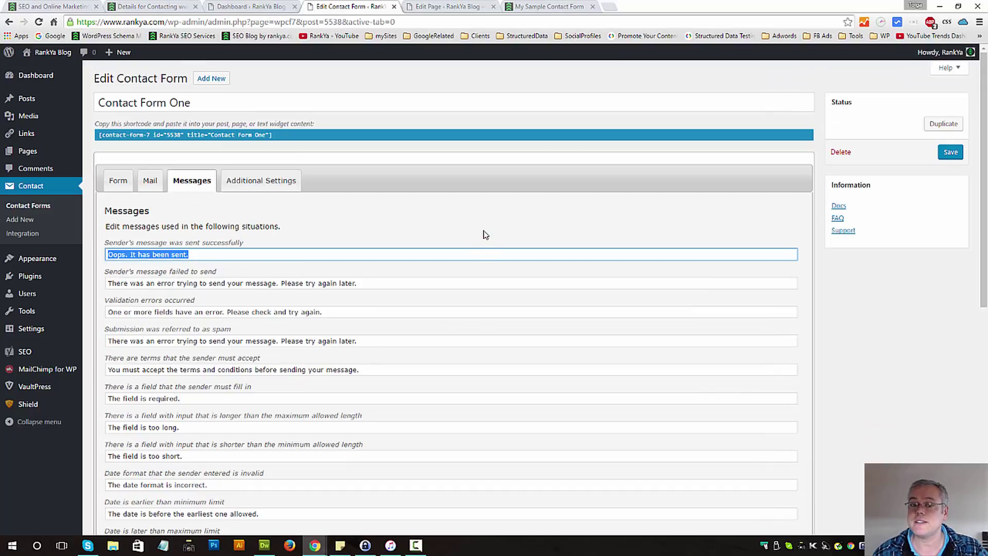
click(530, 6)
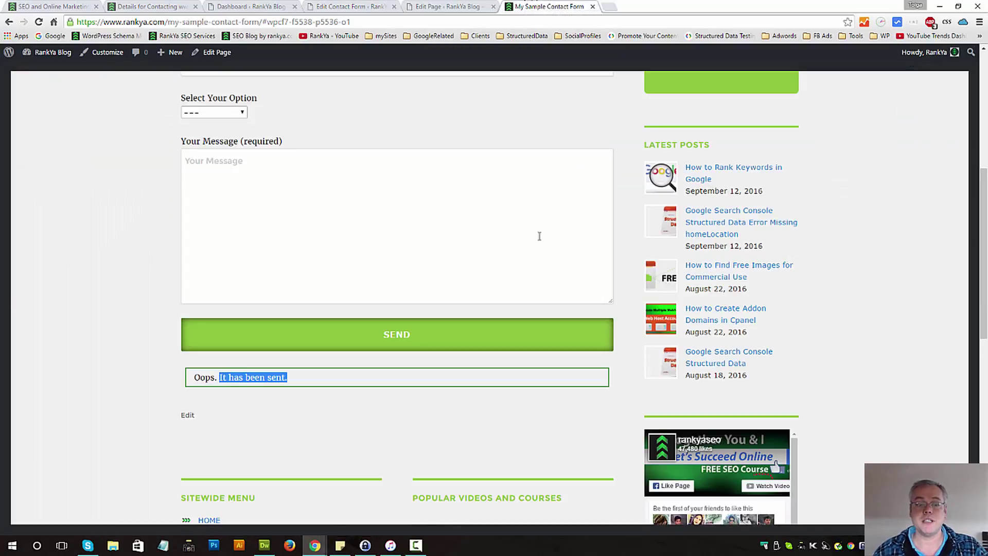
- Submit the form with every field empty and review the 'The field is required.' errors
click(331, 250)
scroll(324, 242, up, 4)
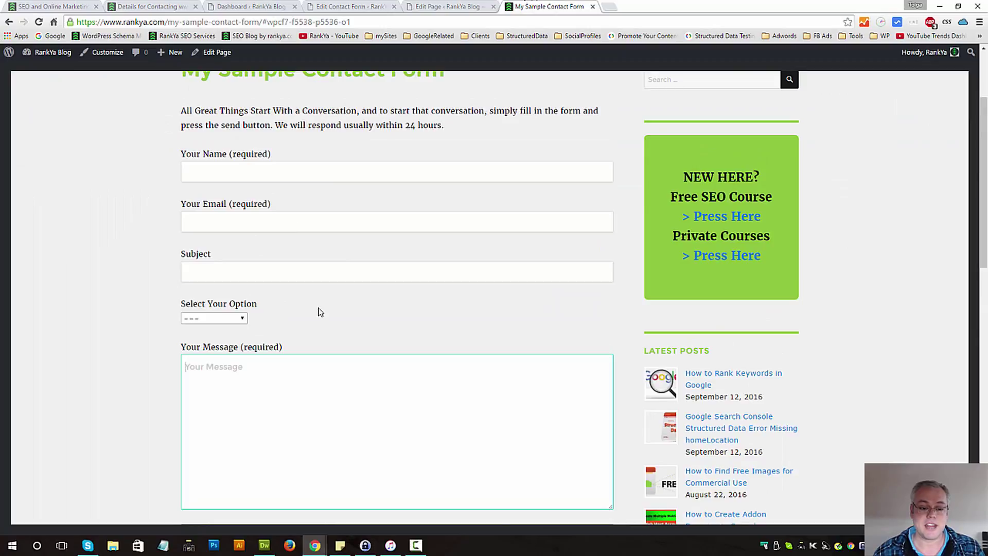
scroll(316, 325, down, 4)
click(306, 337)
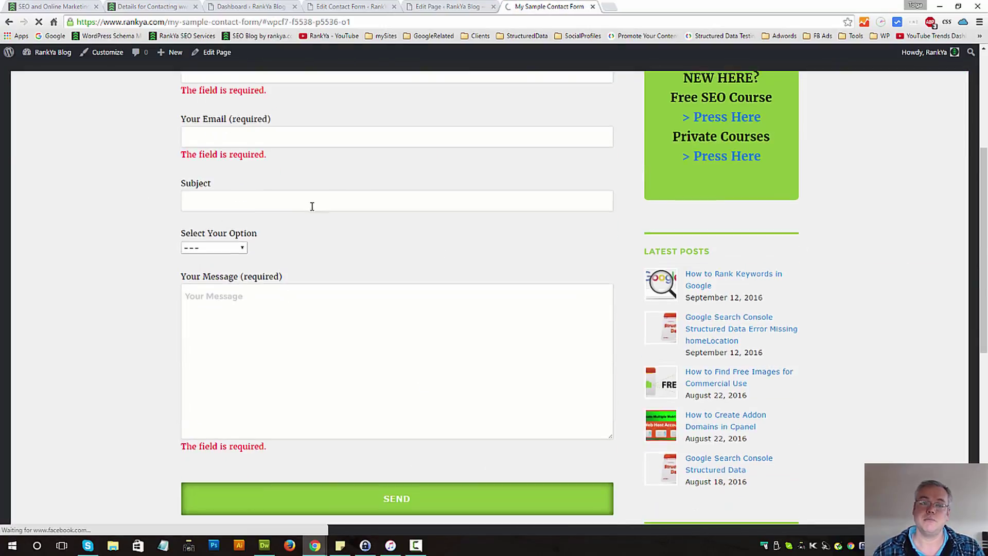
click(239, 166)
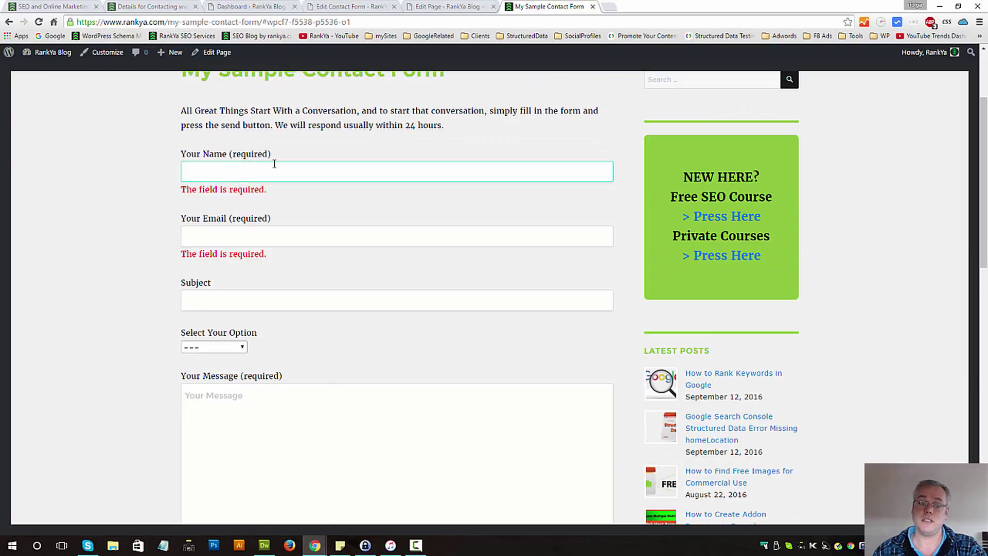
triple_click(204, 194)
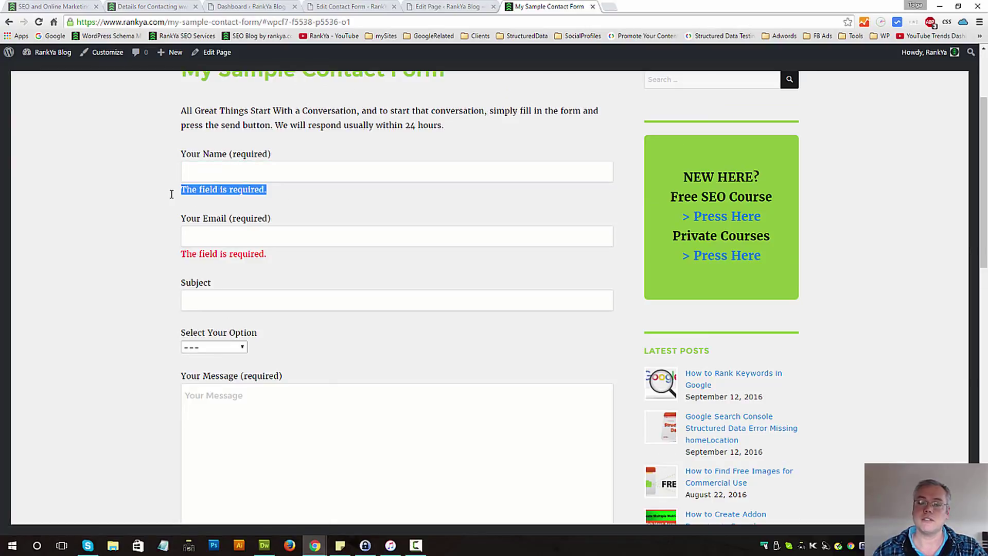
click(288, 197)
scroll(324, 206, down, 2)
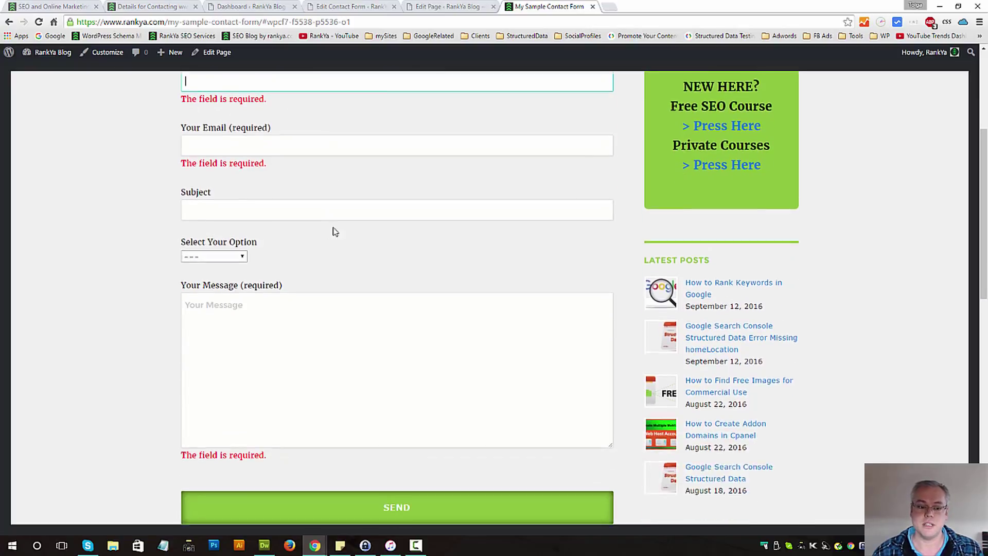
- Check the form editor tab, then open a new tab for webmail
click(329, 7)
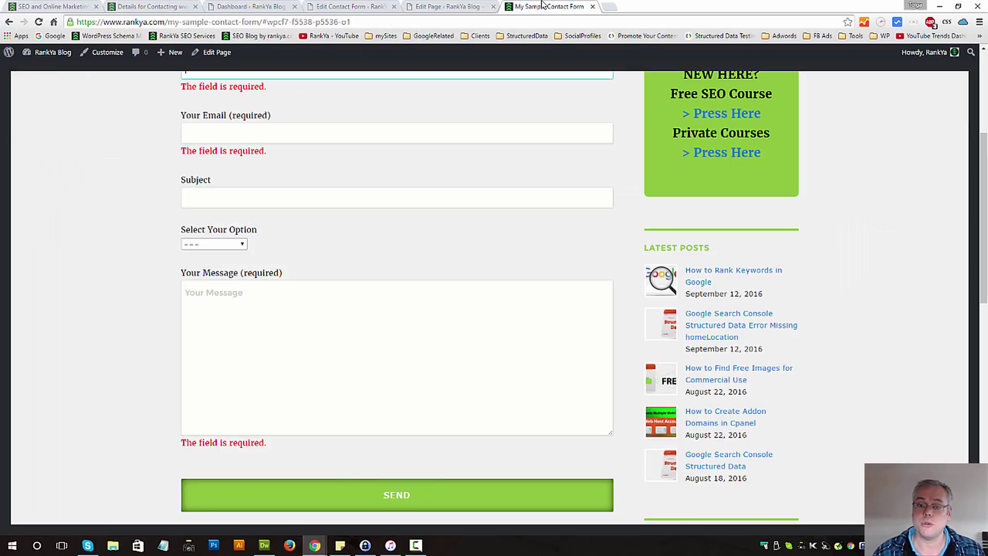
click(546, 6)
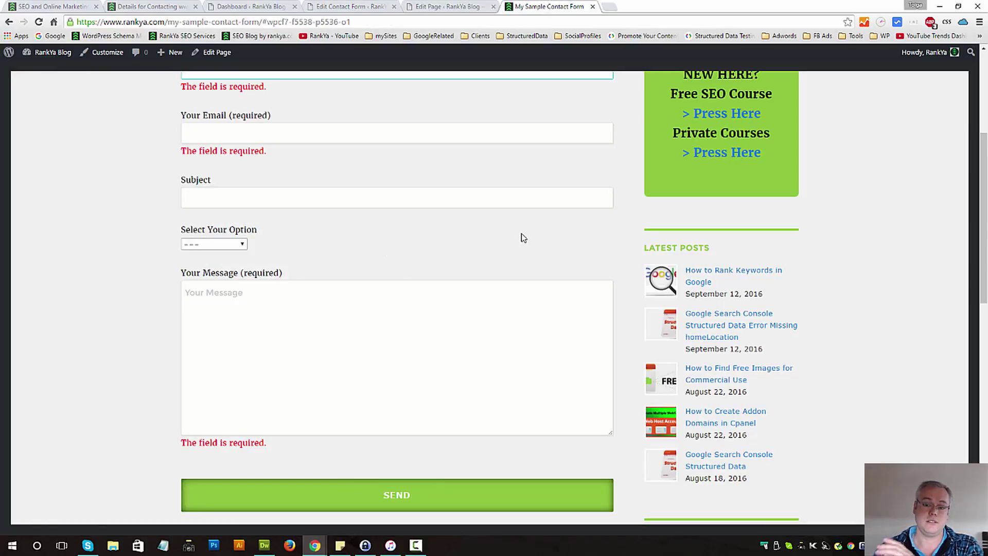
click(612, 8)
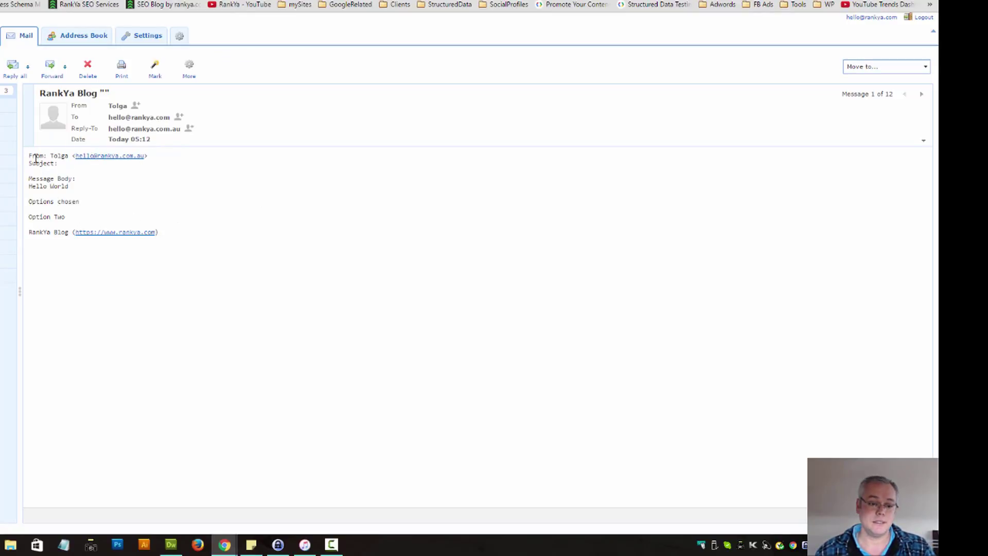
drag(29, 159, 203, 242)
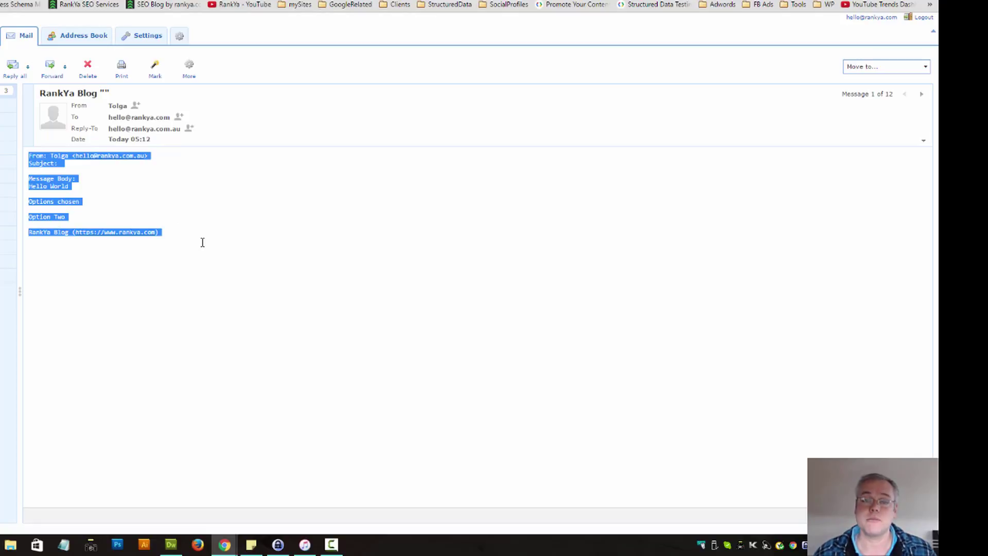
click(229, 262)
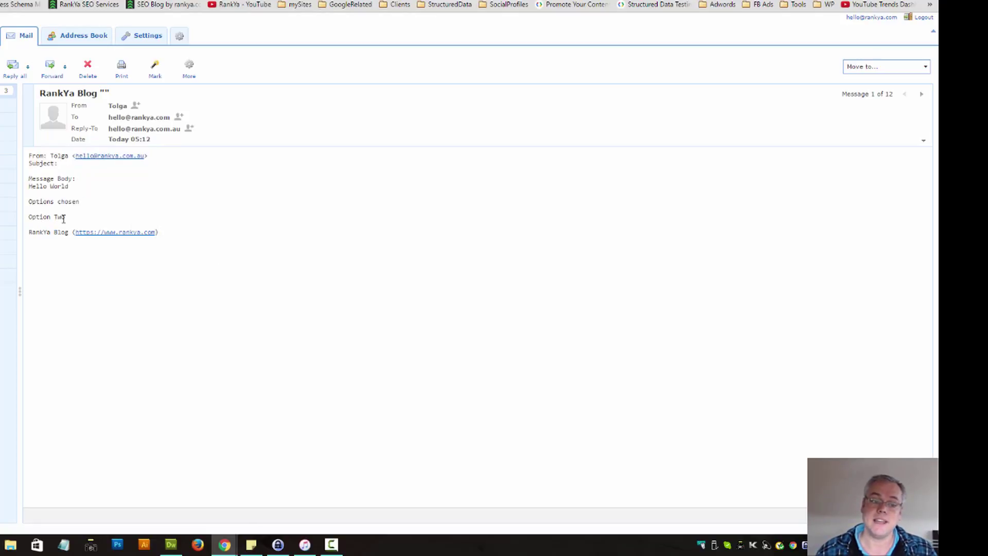
drag(67, 218, 20, 216)
click(48, 219)
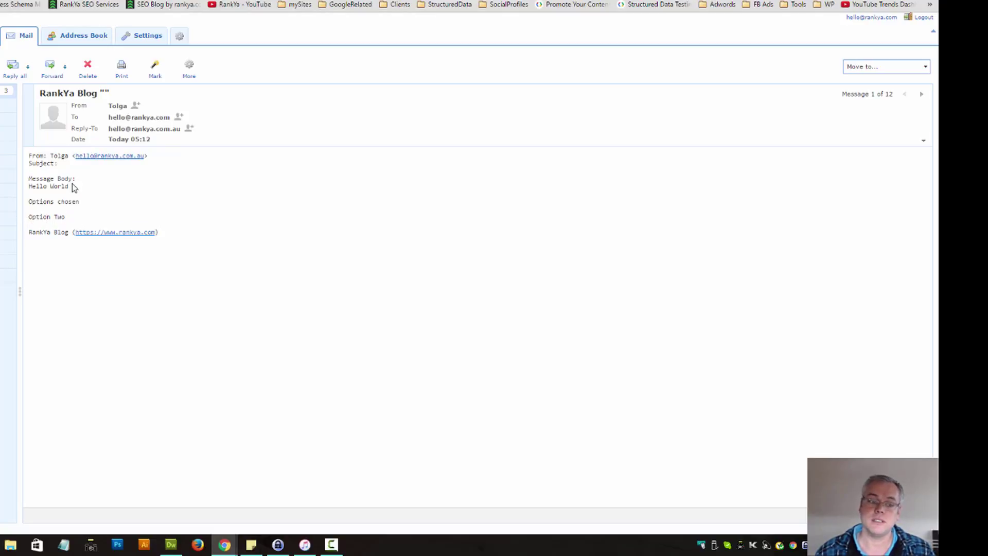
drag(69, 186, 31, 160)
click(72, 165)
double_click(59, 156)
click(181, 203)
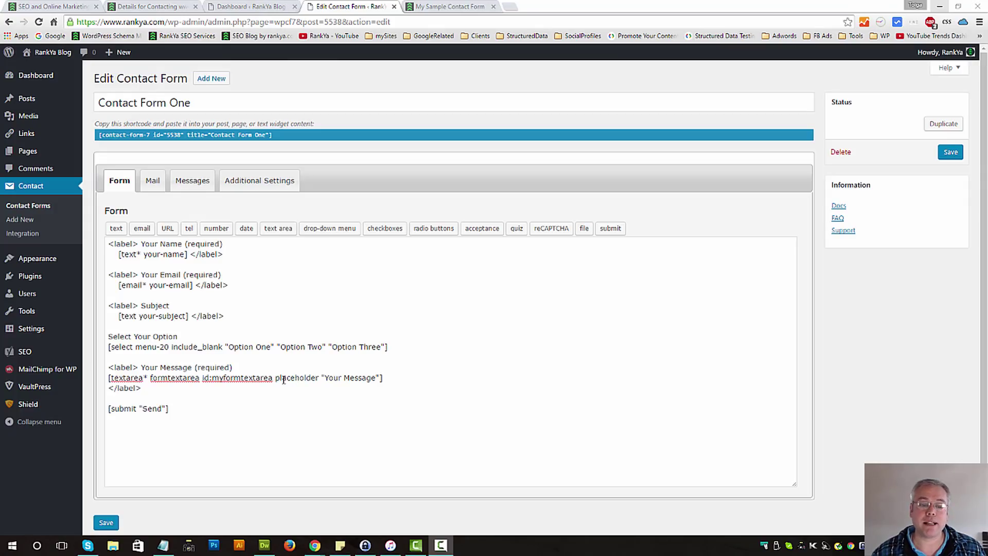
- Highlight the myformtextarea ID in the message textarea tag of the Contact Form One template
click(248, 402)
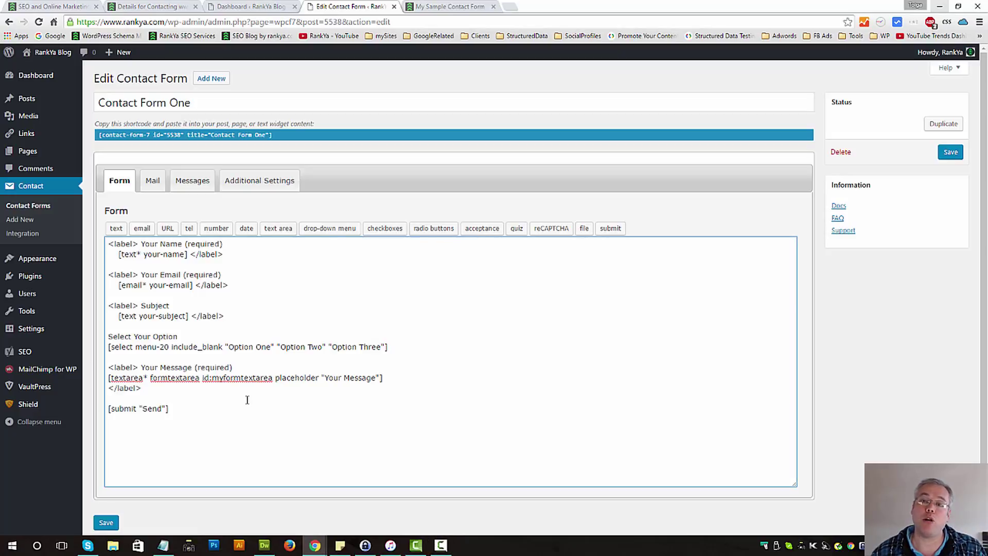
double_click(227, 379)
click(222, 378)
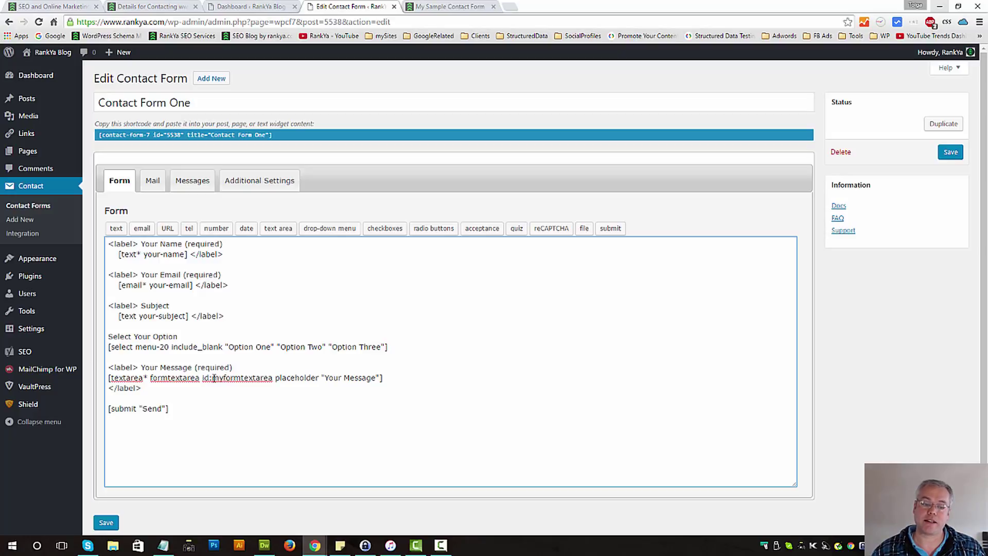
drag(214, 378, 273, 378)
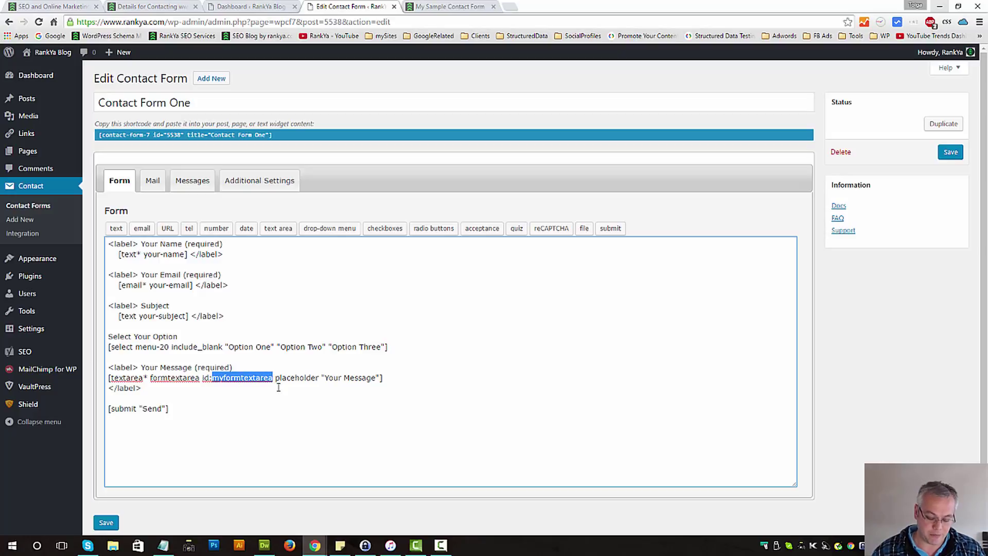
- Glance at the live My Sample Contact Form page, then come back to the form editor
click(448, 6)
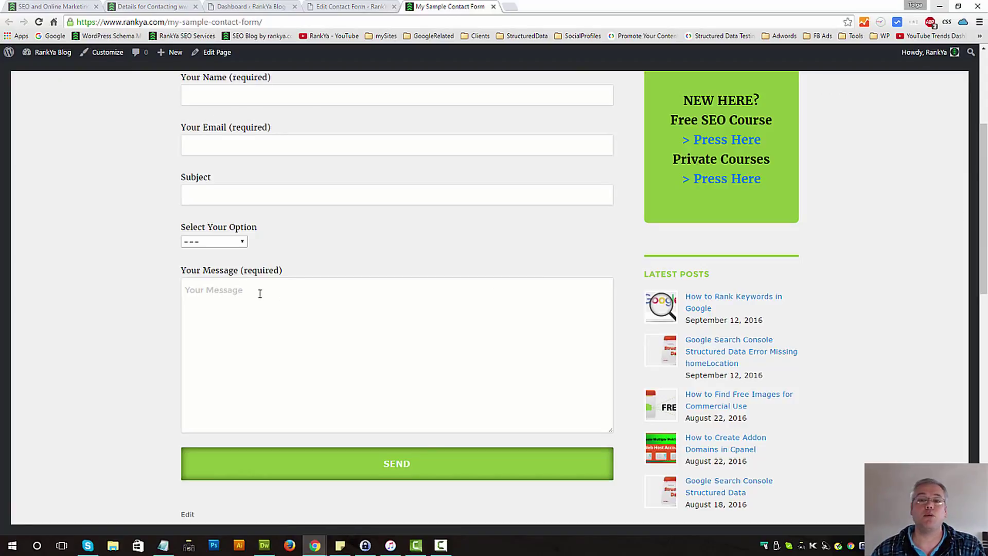
click(341, 6)
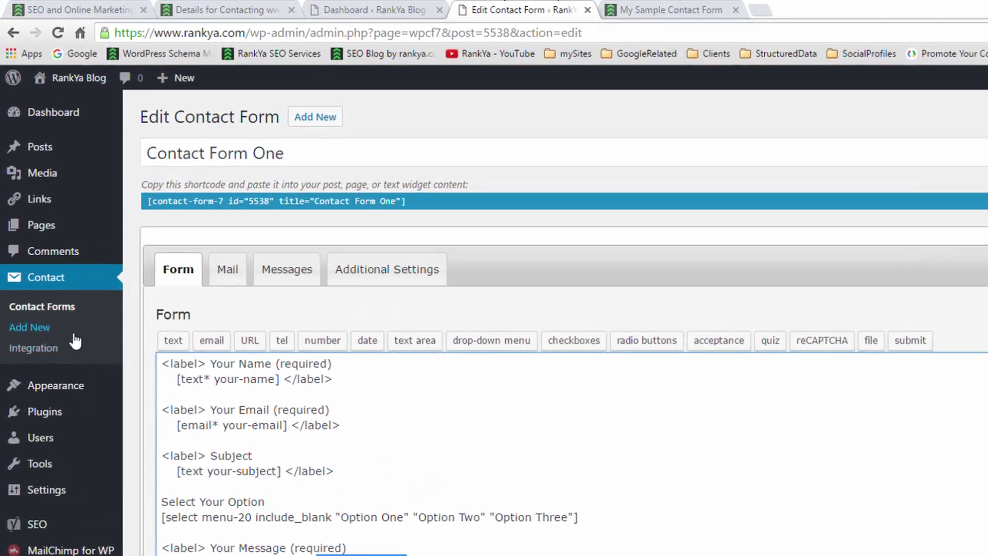
mouse_move(45, 266)
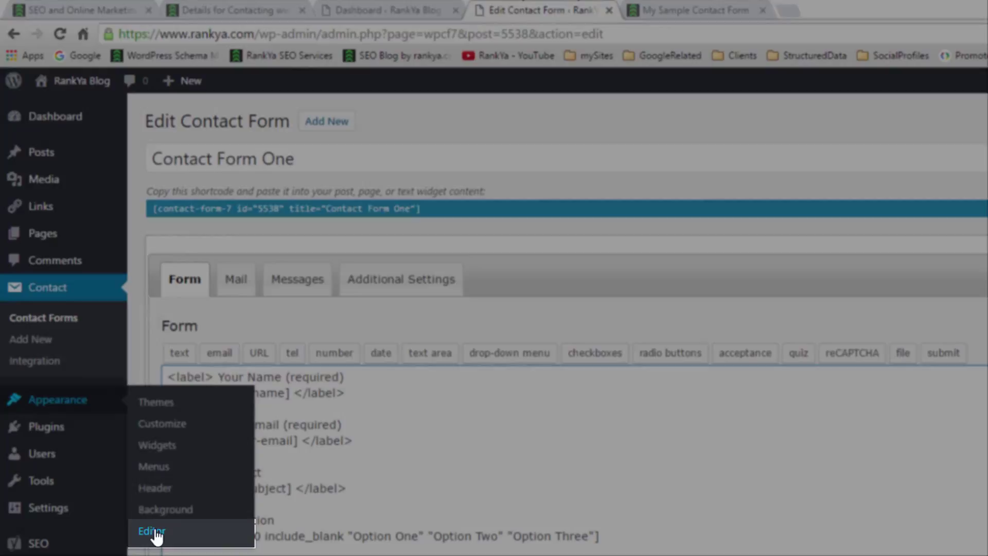
- Open the RankYa Theme Child style.css in the theme editor and place the caret after its header comment
middle_click(154, 533)
click(690, 10)
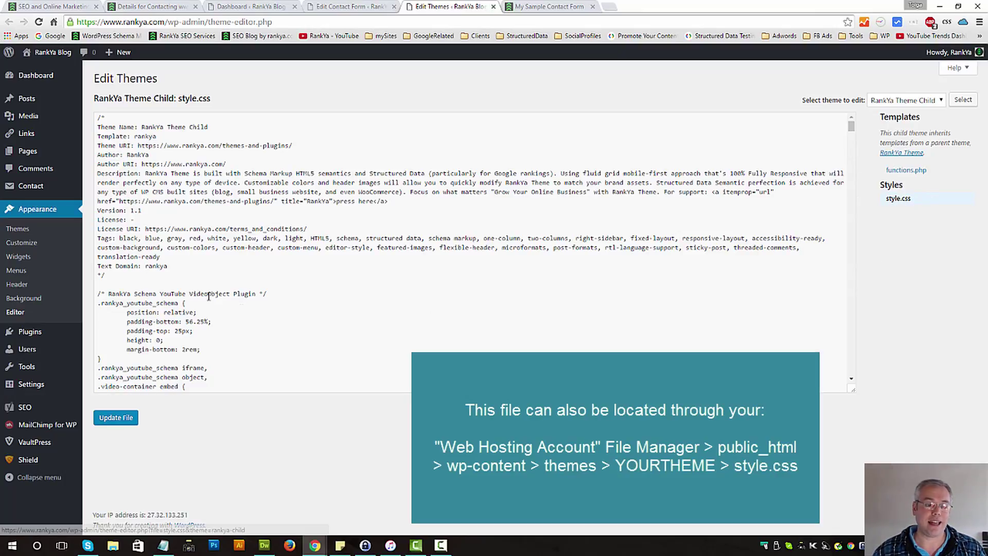
click(138, 281)
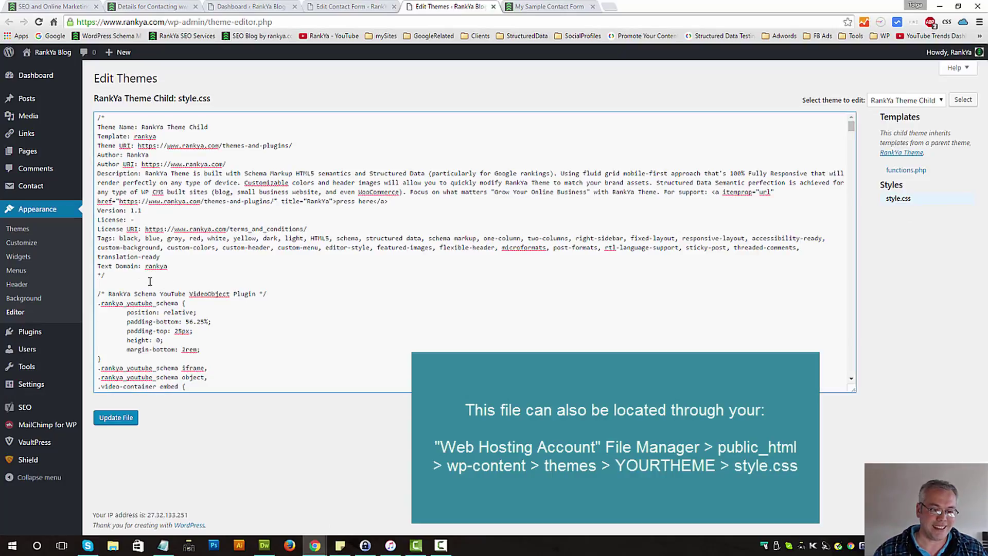
- Write a #myformtextarea rule with width:400px and background-color: blue below the header comment
key(Return)
key(Return)
key(Return)
key(Return)
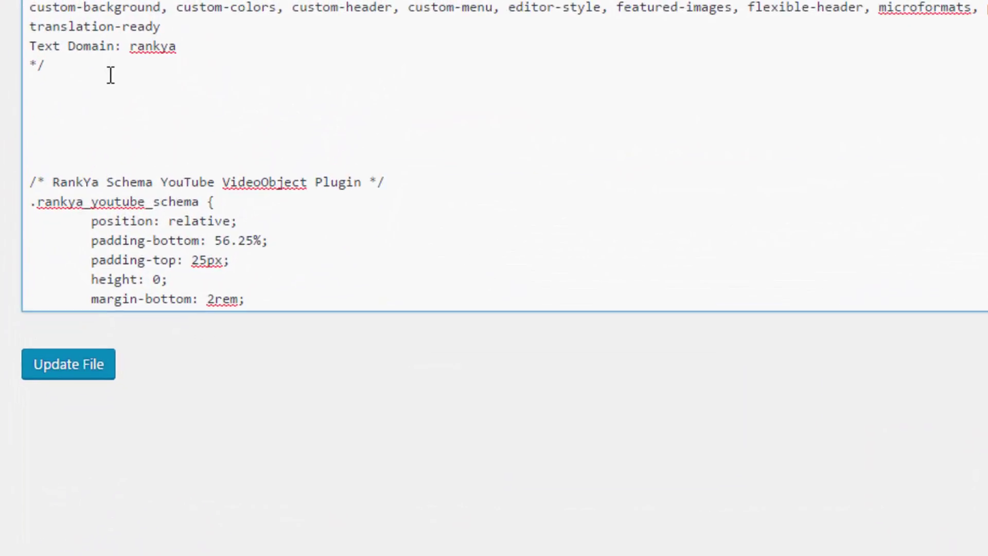
text(#myformtextarea)
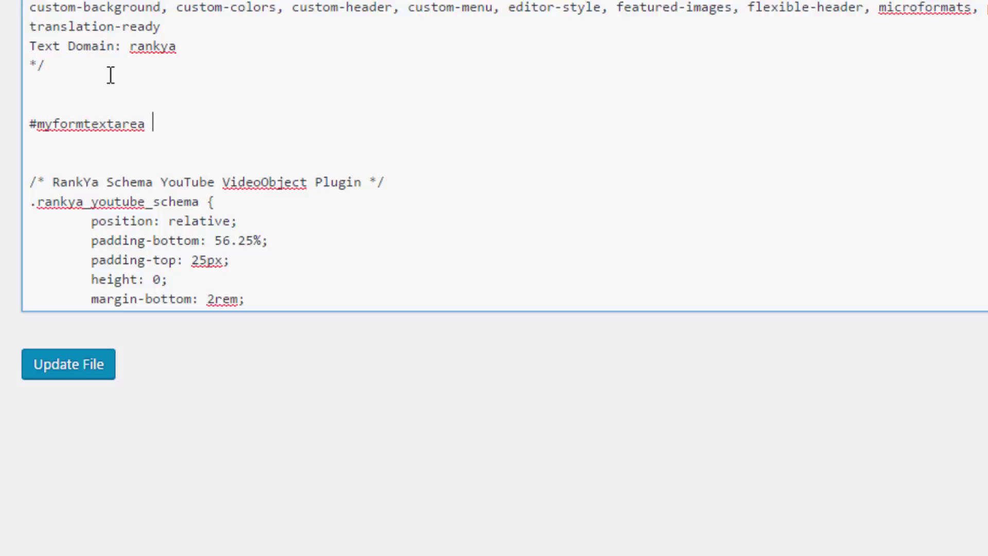
text( {})
key(Left)
key(Return)
key(Return)
key(Return)
key(Up)
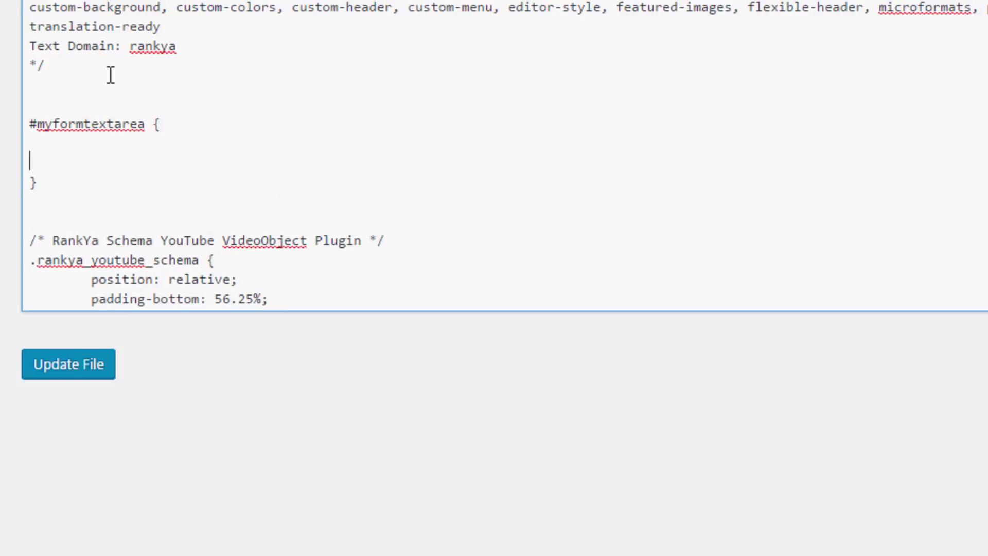
text(width:400px;)
key(Return)
text(b)
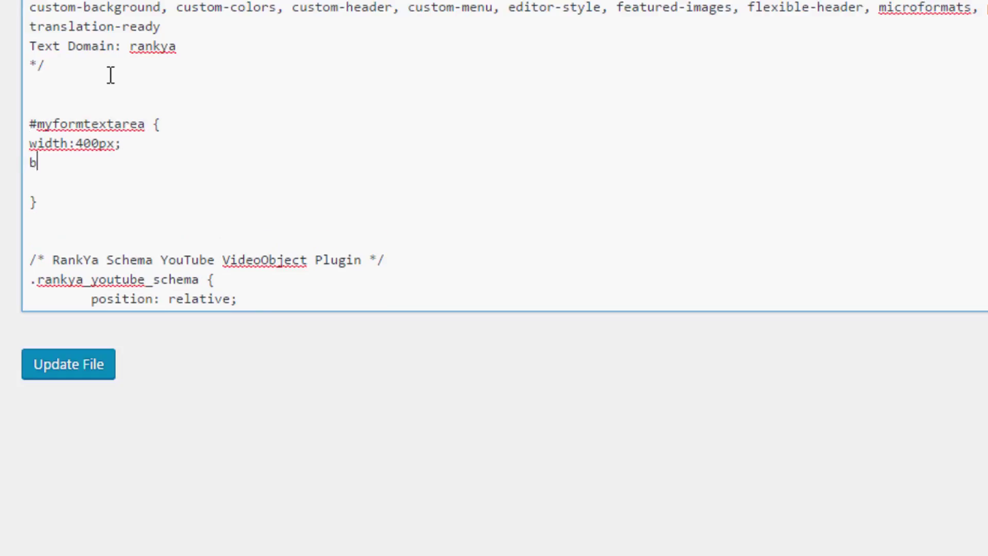
text(ackground-color:)
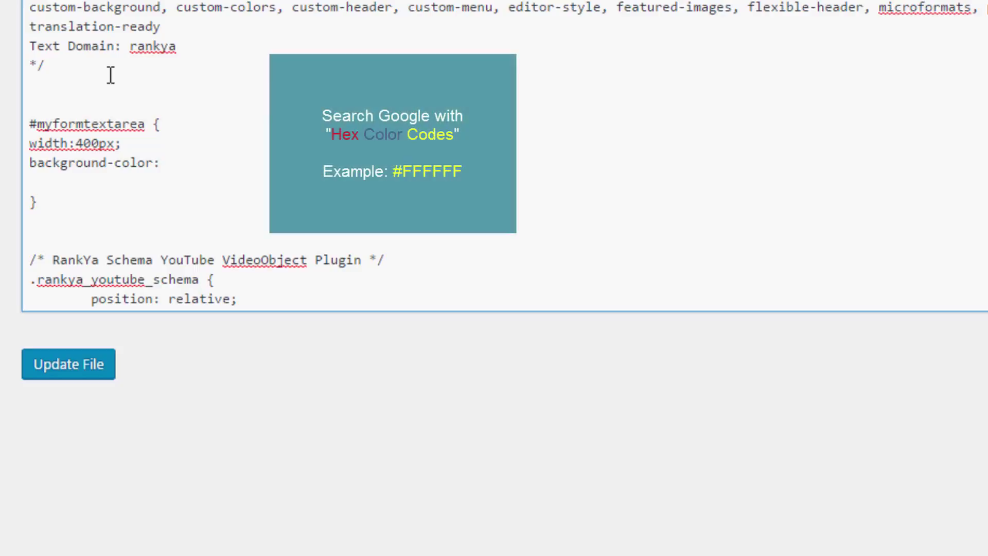
text( blue;)
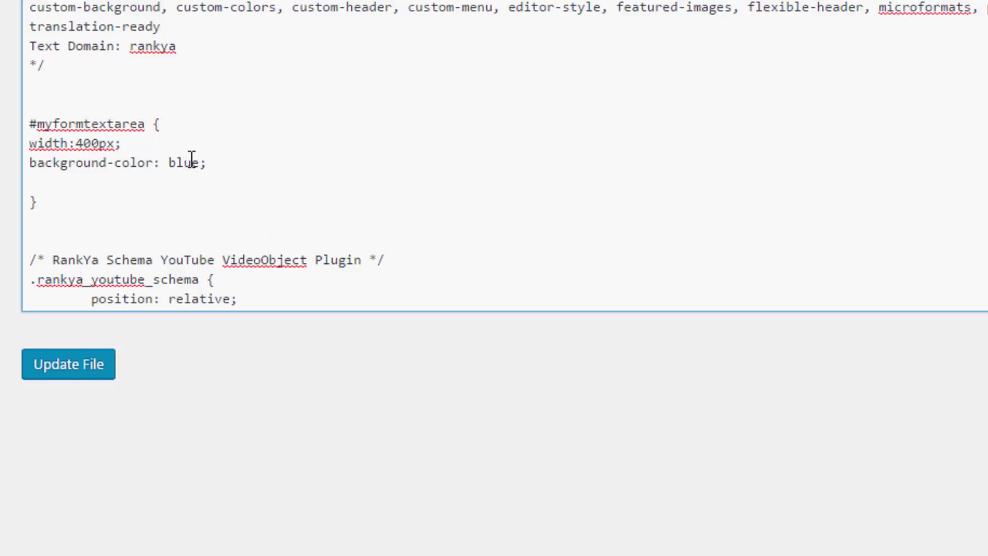
click(147, 130)
- Save style.css and reload the live contact page to see the 400px blue message box
shift+click(9, 123)
click(138, 160)
click(87, 379)
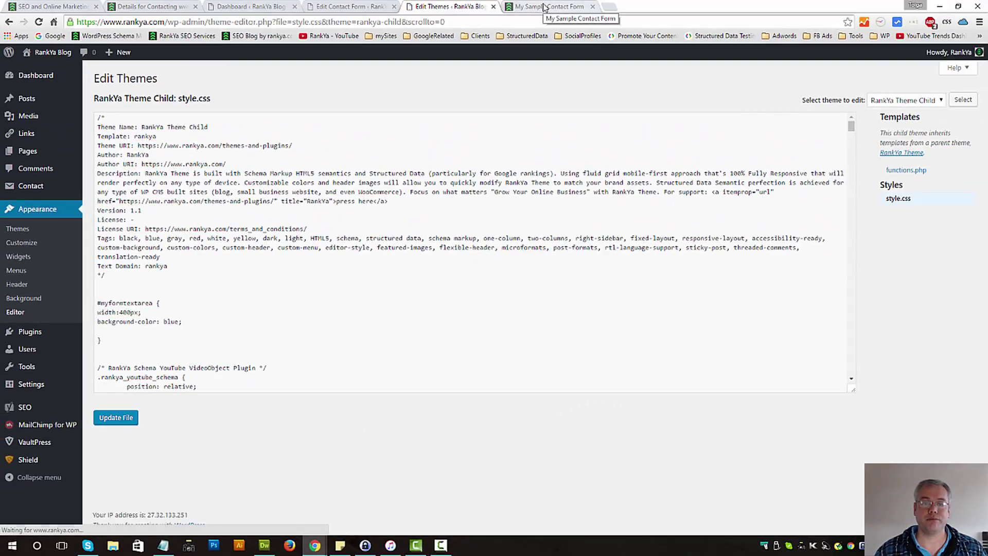
click(544, 7)
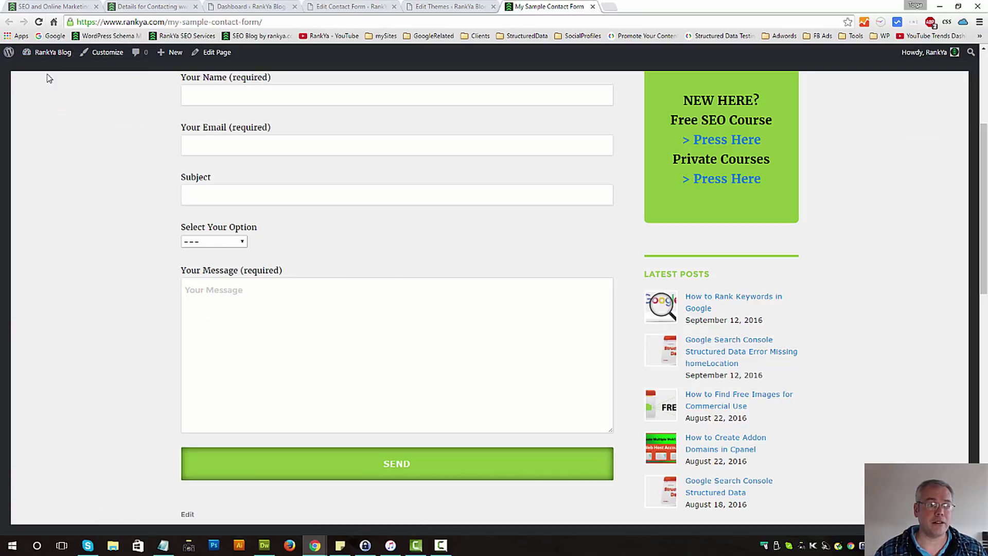
click(39, 22)
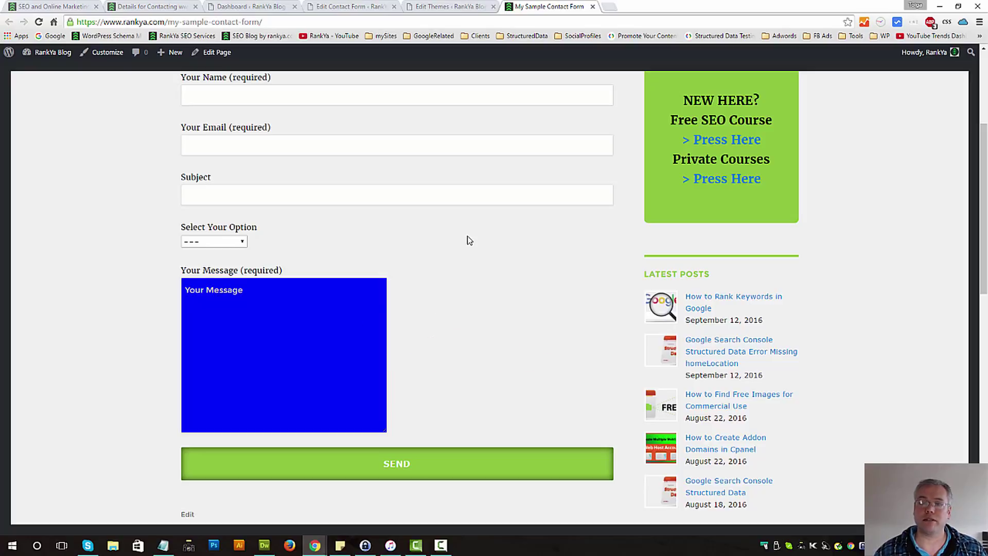
- Add blank lines after the #myformtextarea rule in style.css, then return to the Contact Form One template
click(432, 7)
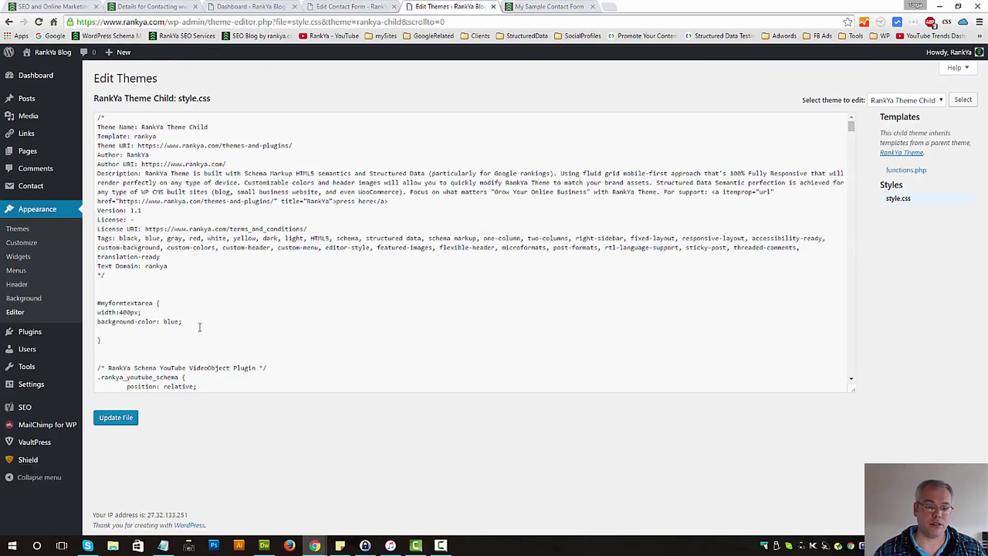
click(125, 344)
key(Return)
key(Return)
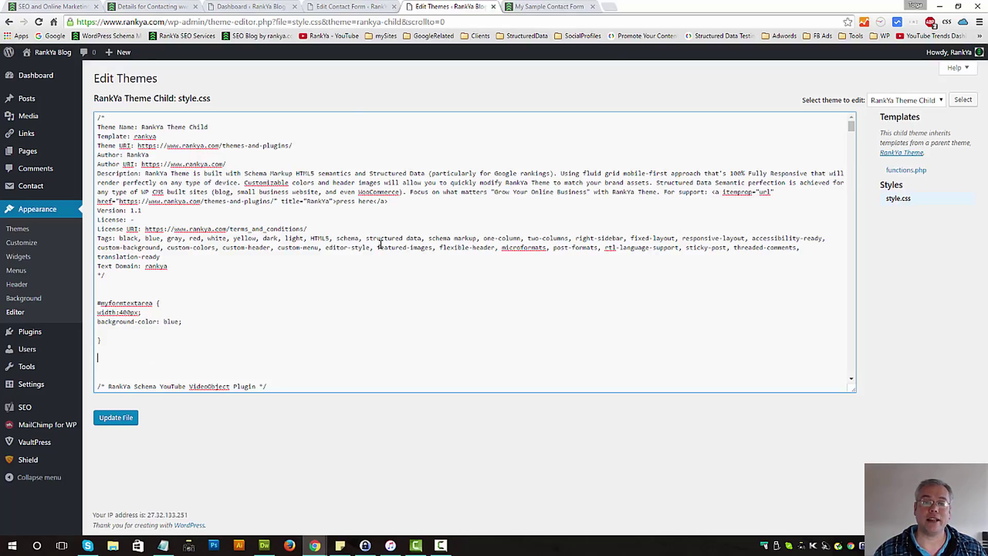
click(352, 7)
click(535, 314)
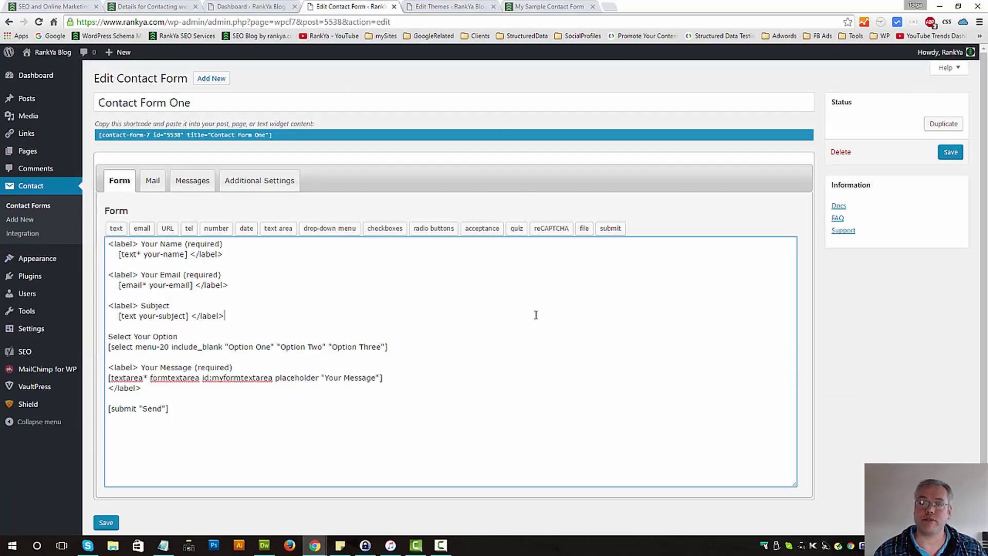